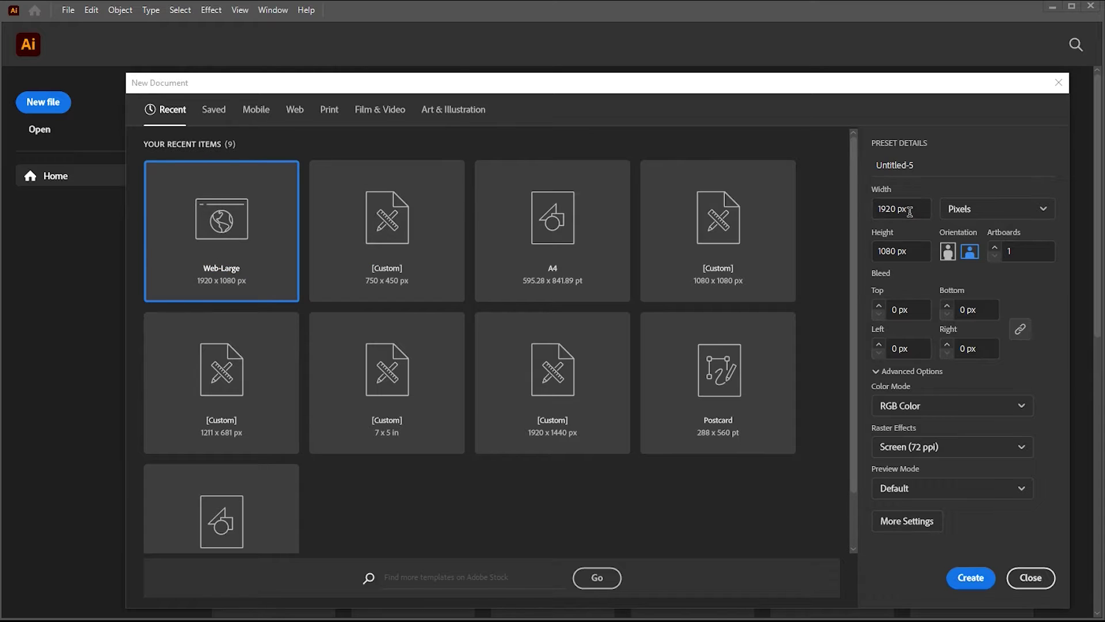
Create a new 1920 × 1080 px RGB document and collapse the Pathfinder options covering the artboard.
click(909, 209)
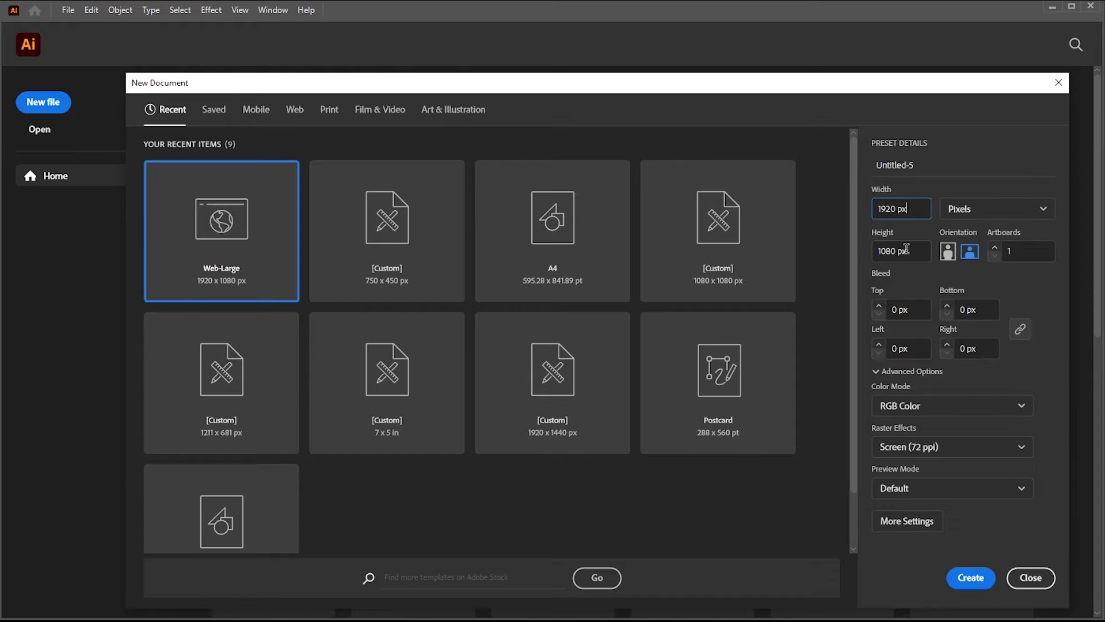
click(978, 577)
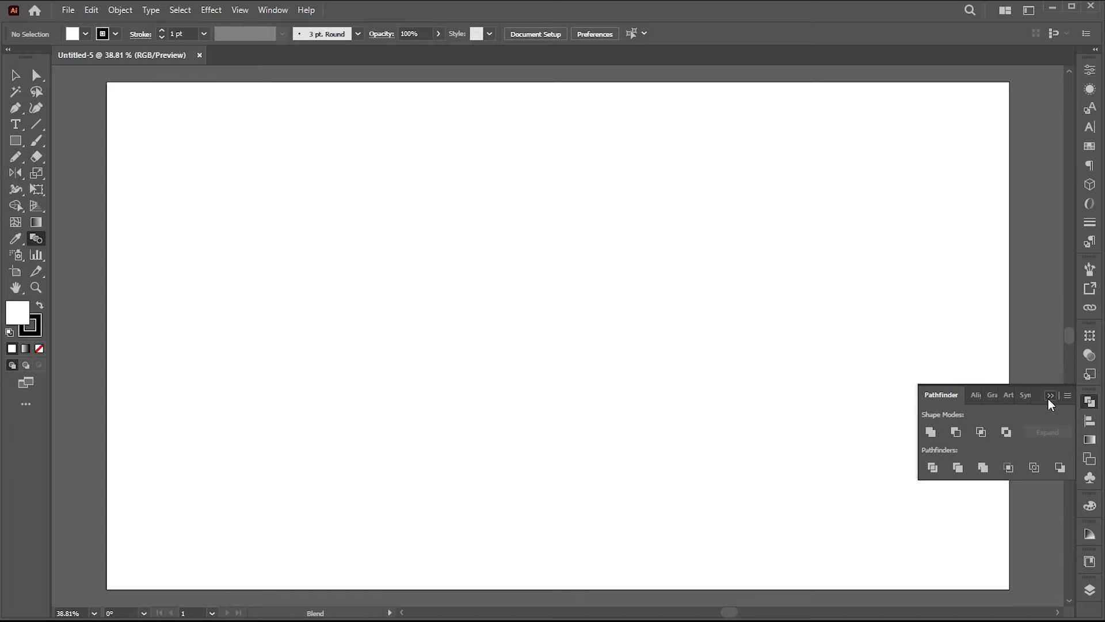
click(1049, 400)
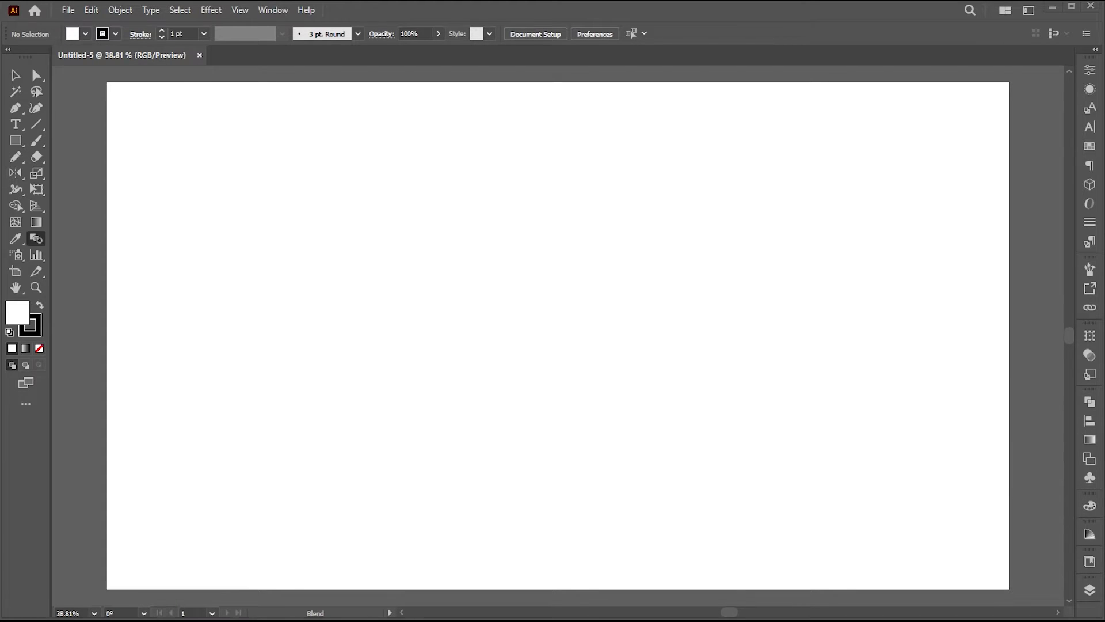
Switch to Firefox and search Google Images for "shark silhouette".
click(689, 357)
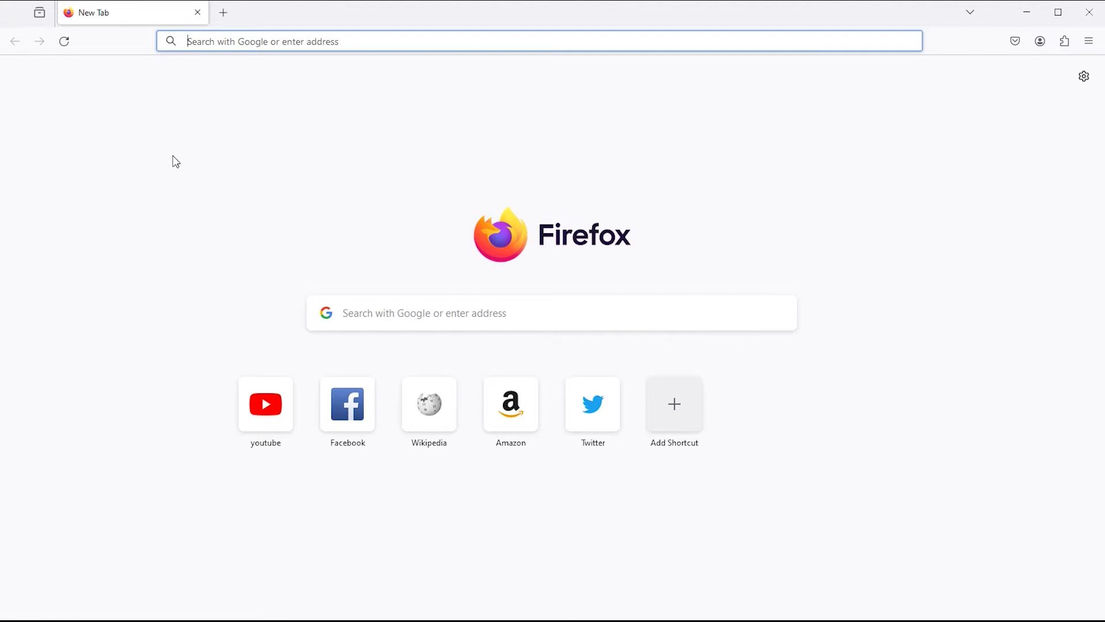
text(shark)
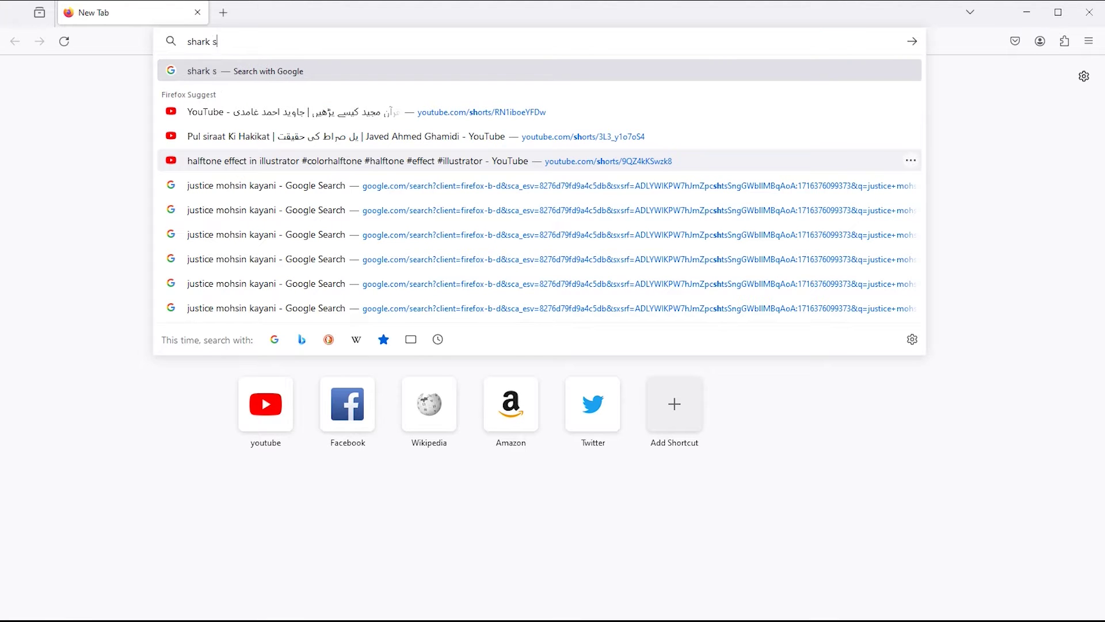
text( sil)
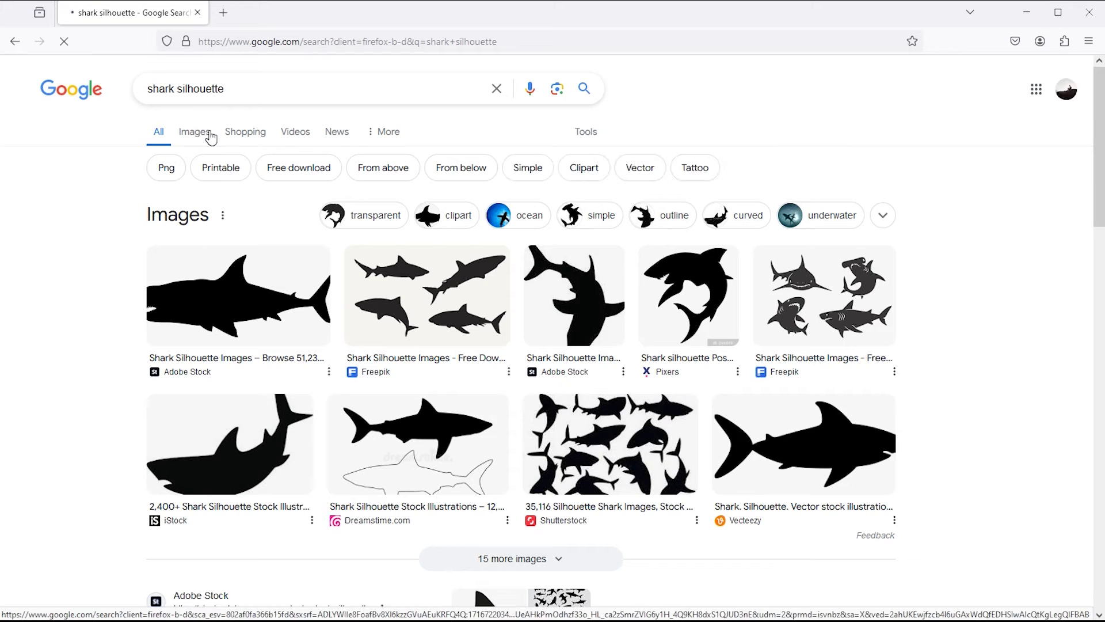
click(211, 138)
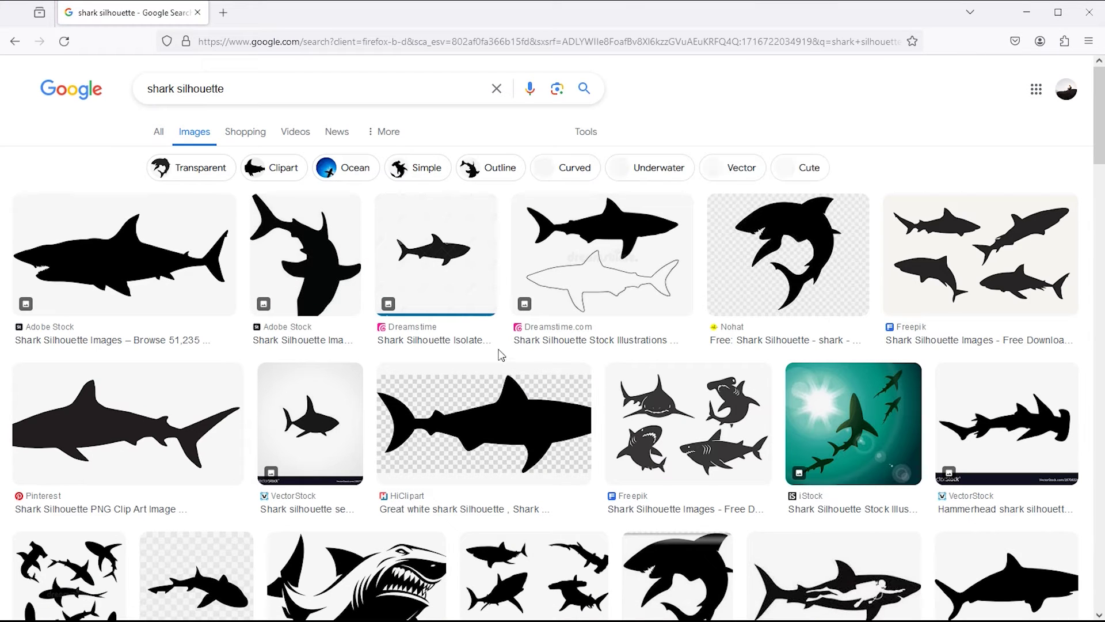
Preview the Dreamstime result showing a filled and an outlined shark, and copy its image.
click(584, 271)
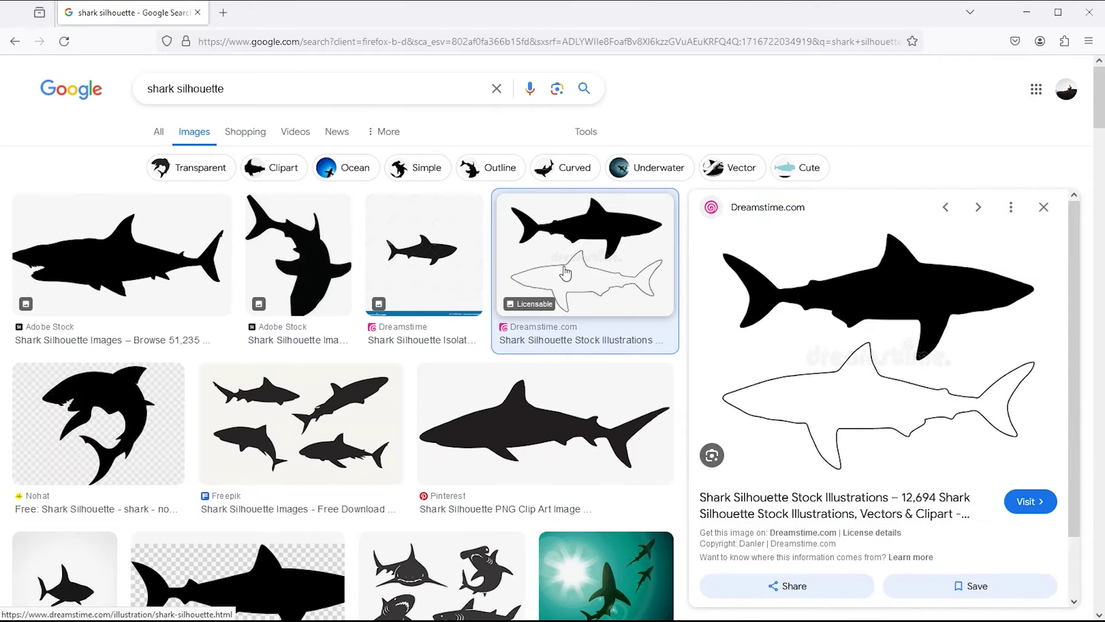
right_click(787, 285)
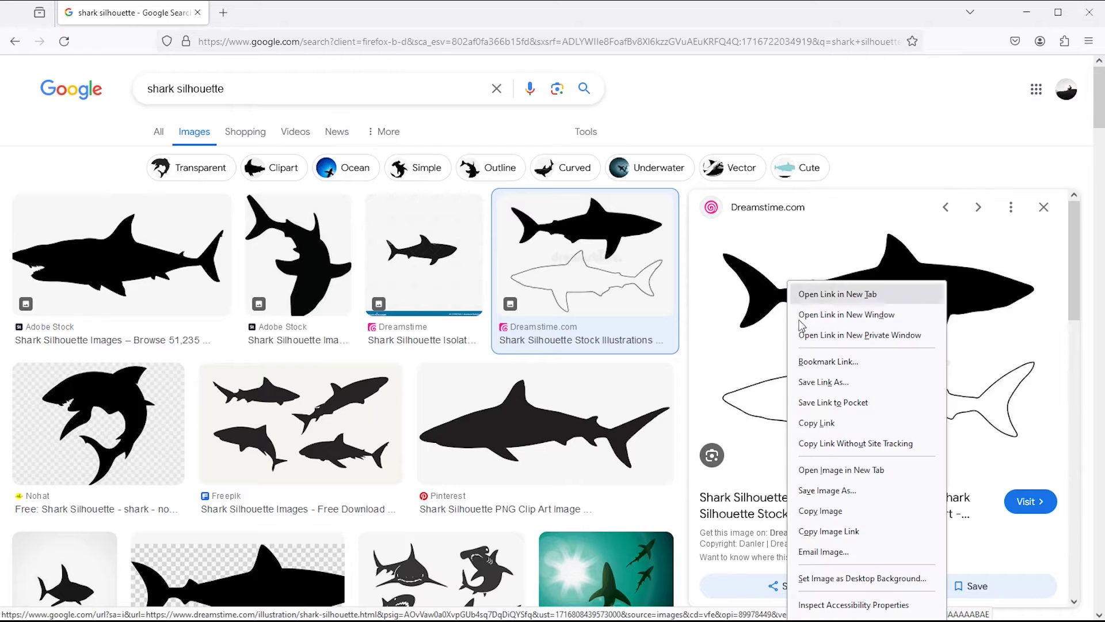
click(824, 514)
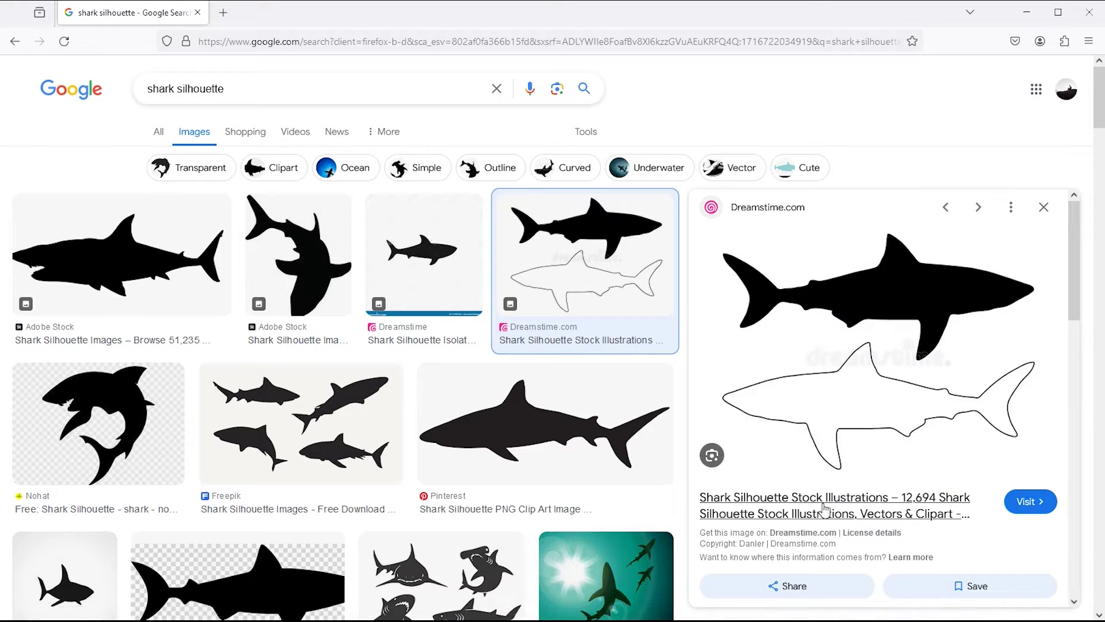
Switch to Illustrator, place the copied shark image on the artboard at about 1099 × 733 px and lock it.
key(alt+Tab)
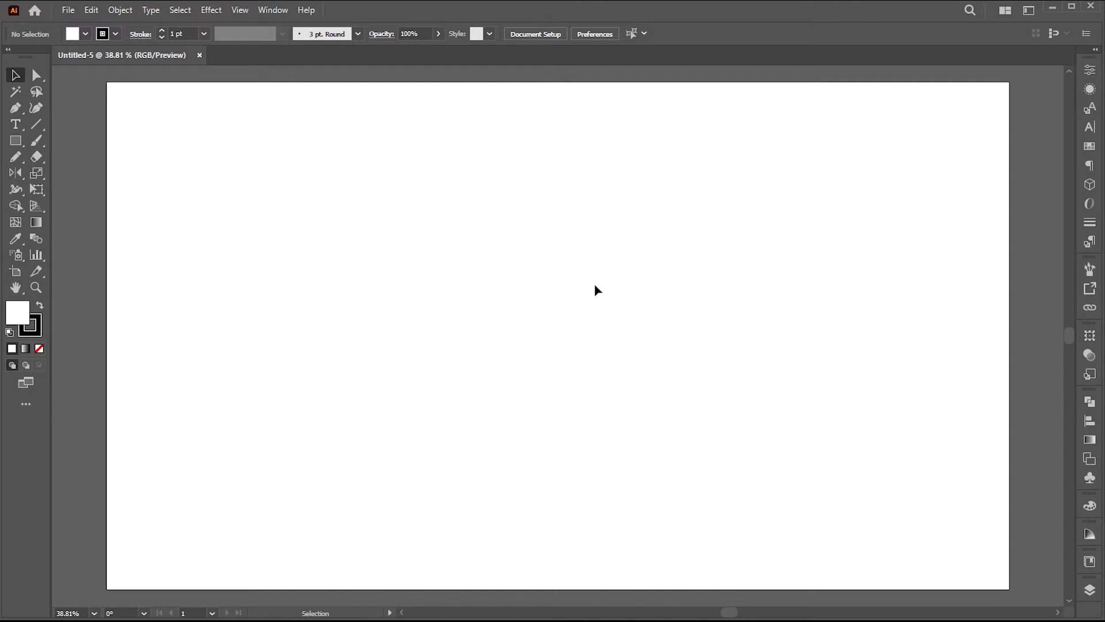
key(ctrl+v)
drag(746, 212, 862, 168)
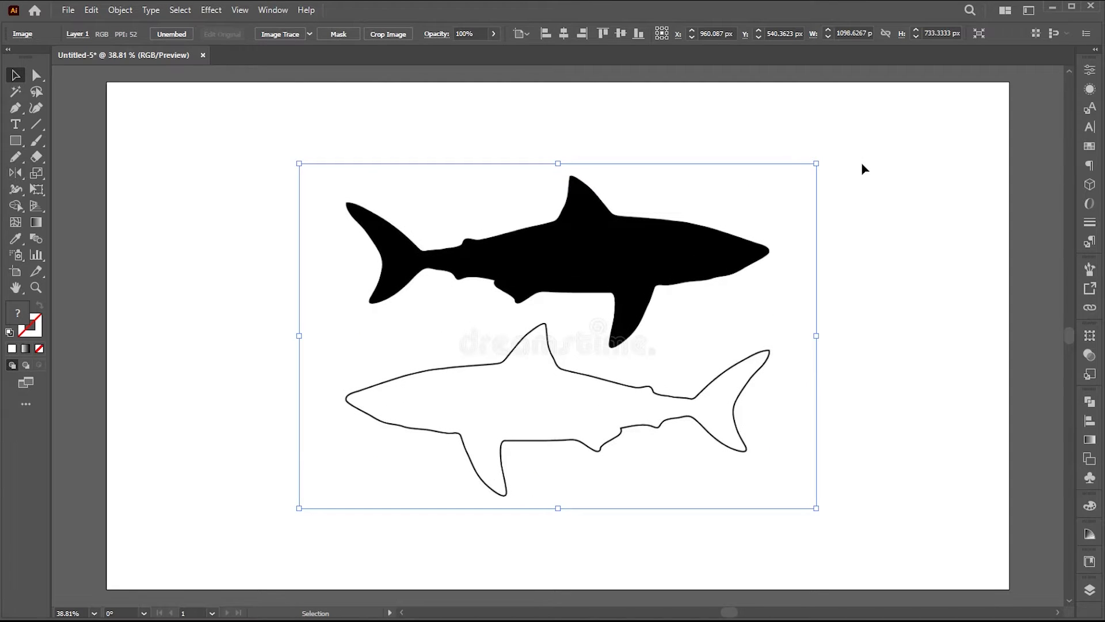
key(ctrl+2)
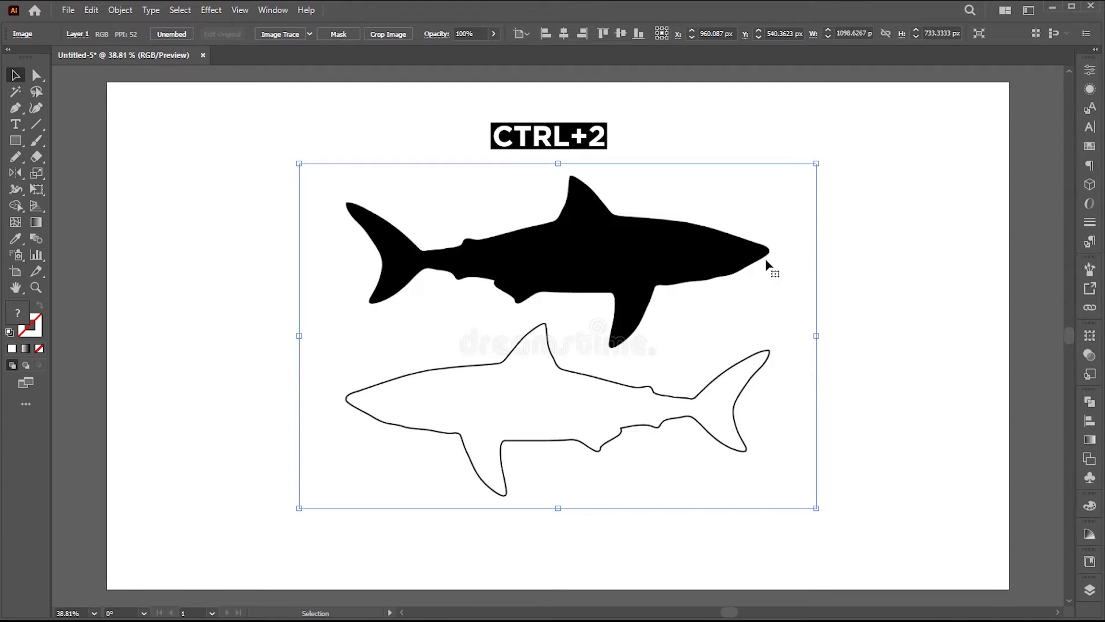
Start tracing the lower outlined shark with the Pen tool, curving from the nose tip along the top of the head.
key(z)
drag(530, 279, 587, 278)
drag(419, 487, 457, 467)
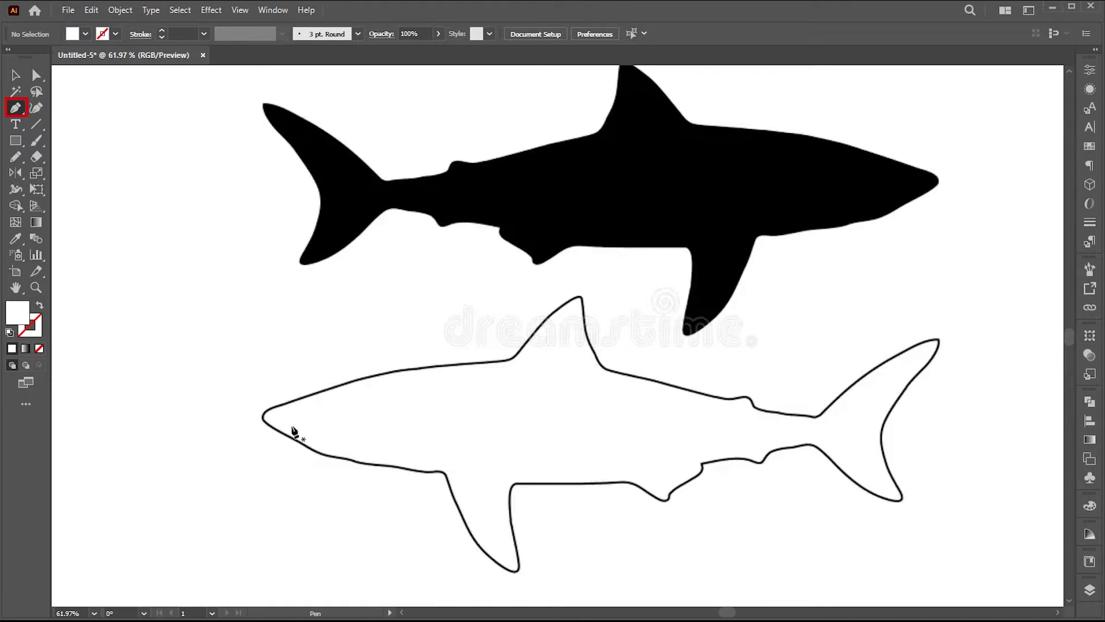
click(262, 415)
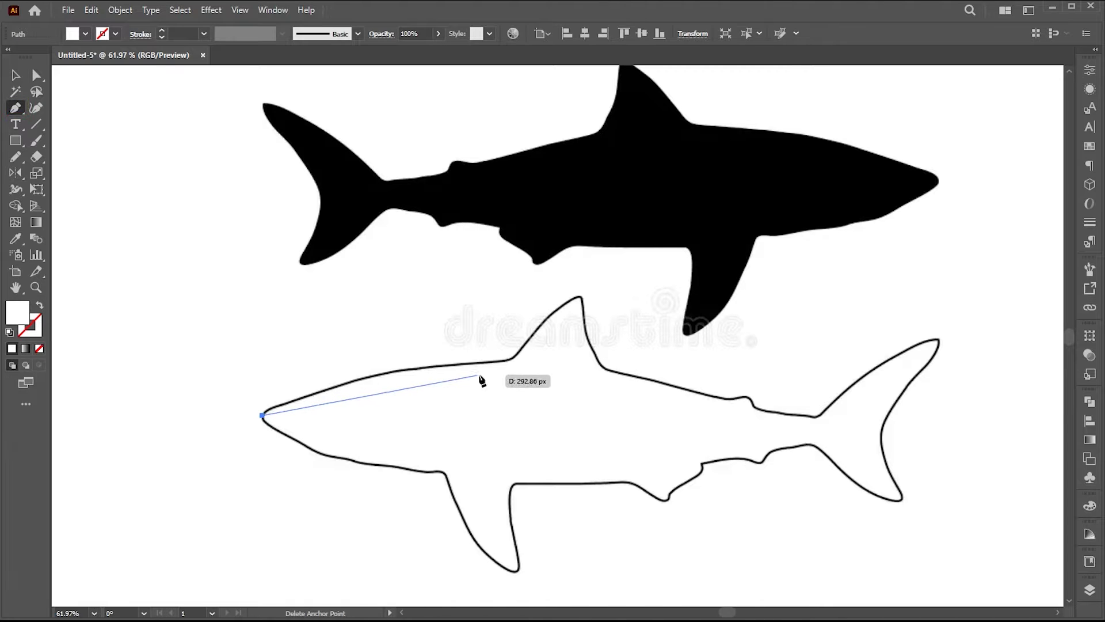
drag(477, 363, 604, 363)
Give the traced path no fill and a bright red stroke.
key(shift+x)
double_click(30, 325)
click(907, 173)
click(1058, 175)
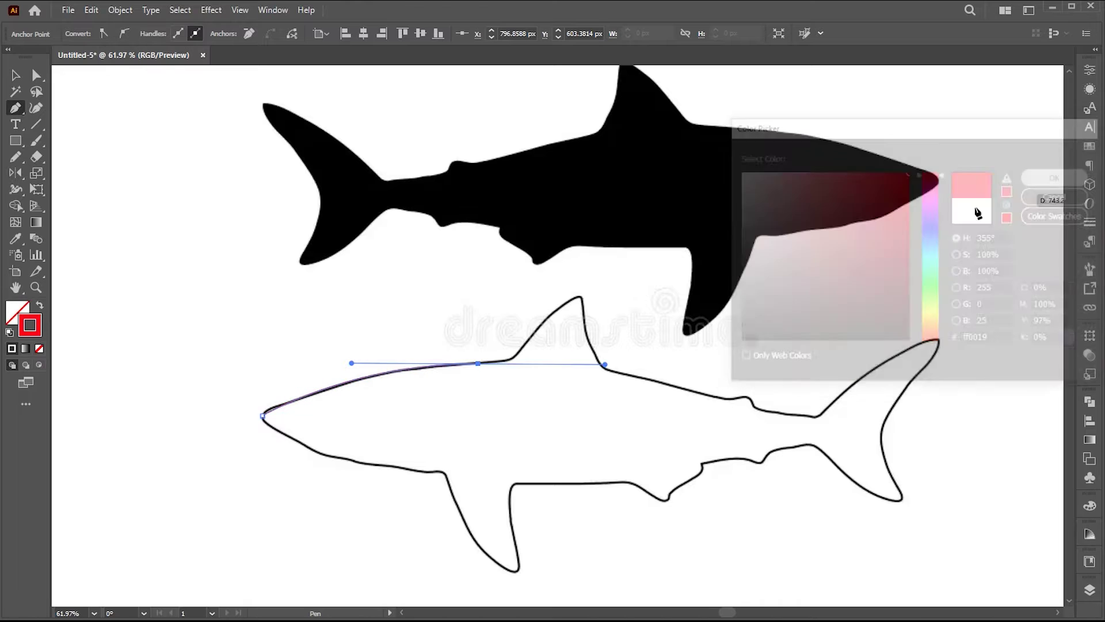
Continue the path along the back and trace the dorsal fin down to its rear base.
click(479, 363)
click(509, 359)
mouse_move(583, 297)
mouse_down()
mouse_move(627, 286)
mouse_move(587, 291)
mouse_up()
drag(603, 368, 621, 386)
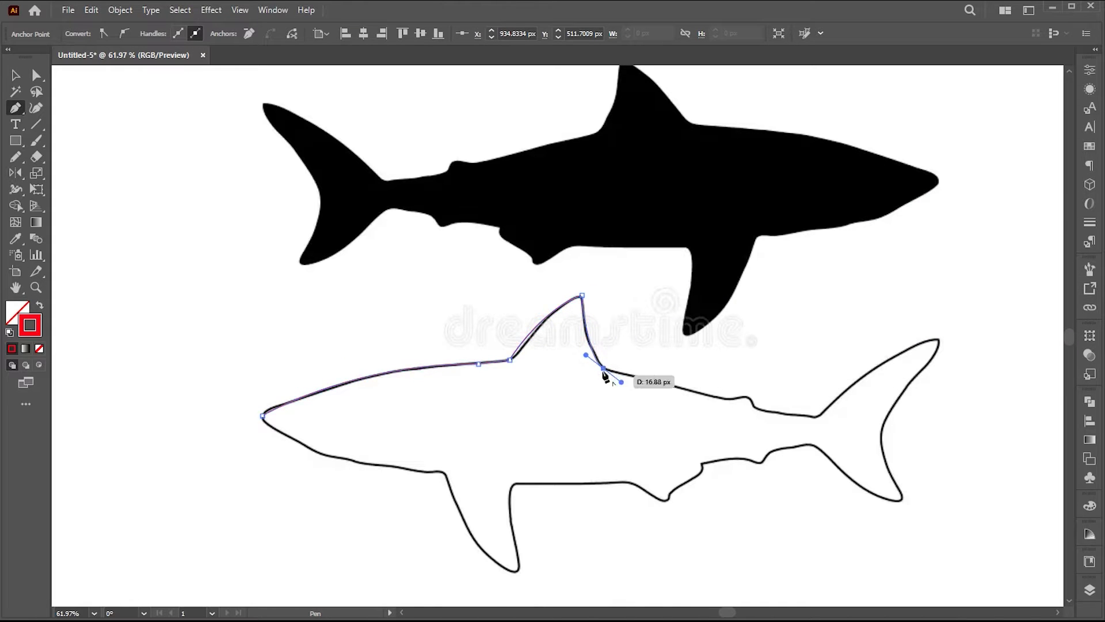
Trace the rear back smoothly past the small bump and around both lobes of the tail fin to its lower base.
drag(816, 415, 880, 415)
alt+click(817, 415)
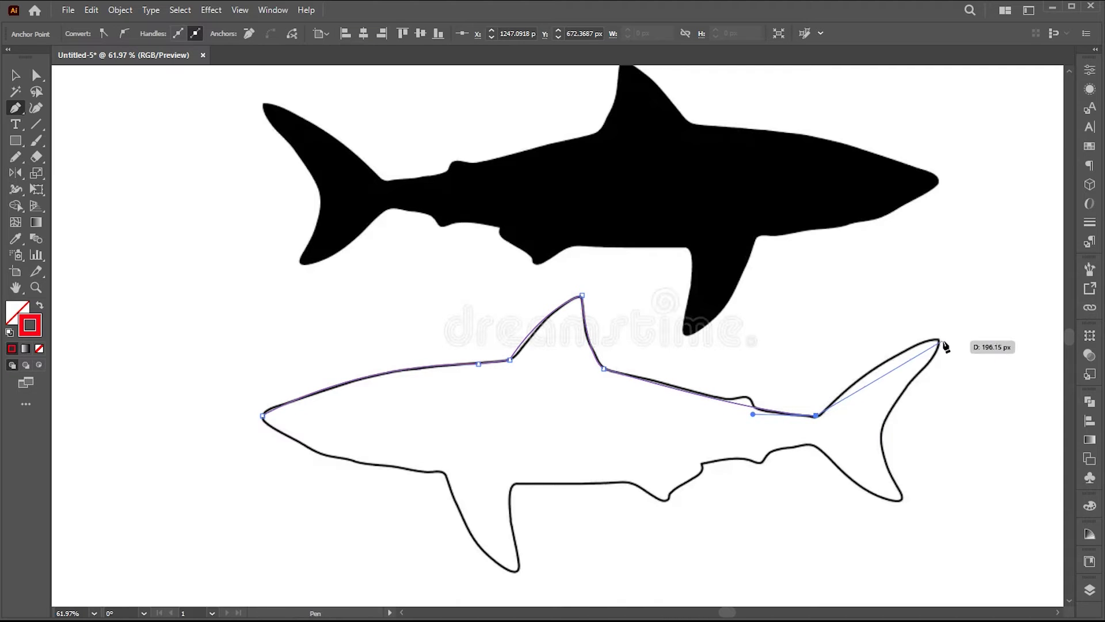
drag(942, 337, 994, 323)
alt+click(942, 338)
drag(878, 430, 868, 452)
click(878, 430)
drag(906, 502, 924, 518)
click(906, 501)
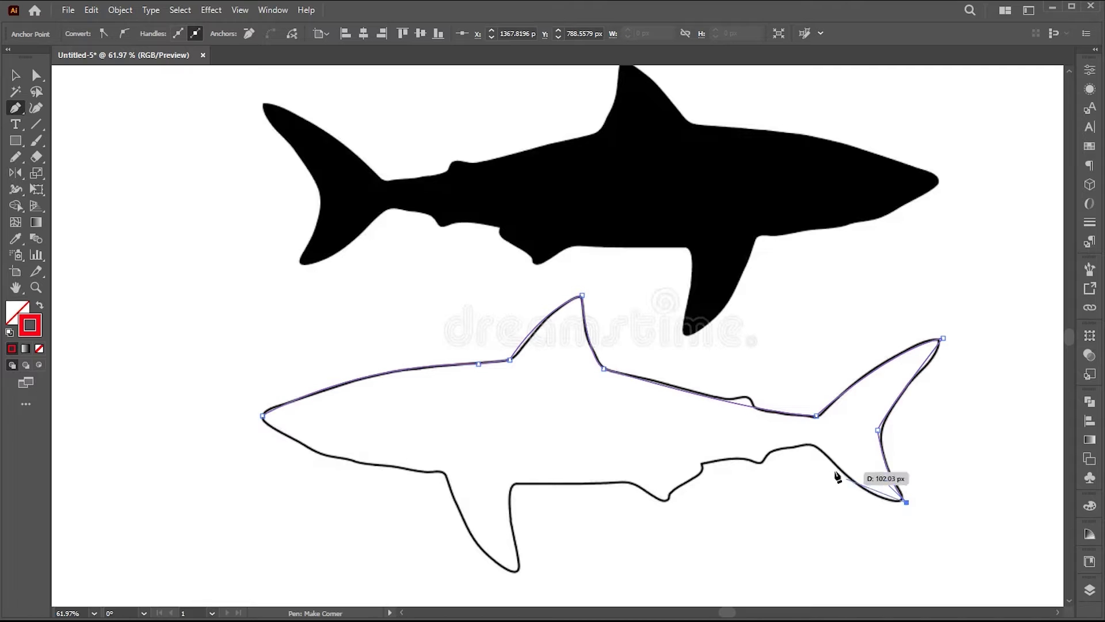
drag(814, 445, 777, 407)
alt+click(814, 445)
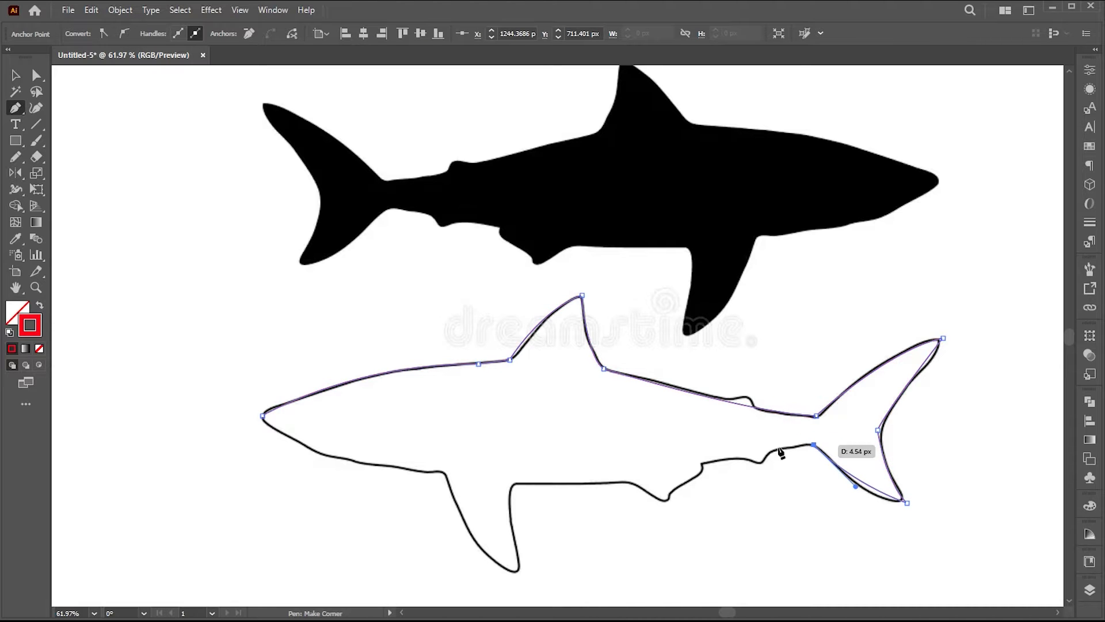
Trace the belly and pectoral fin, skipping the small belly fins, and close the path at the nose.
drag(516, 483, 410, 478)
alt+click(516, 483)
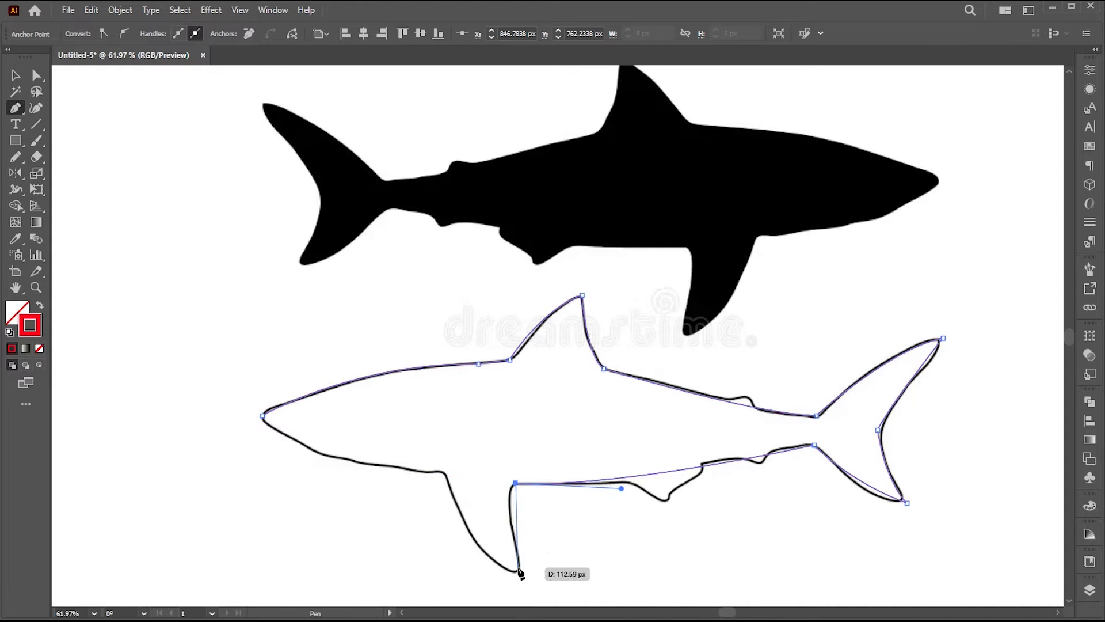
drag(520, 572, 547, 553)
alt+click(521, 457)
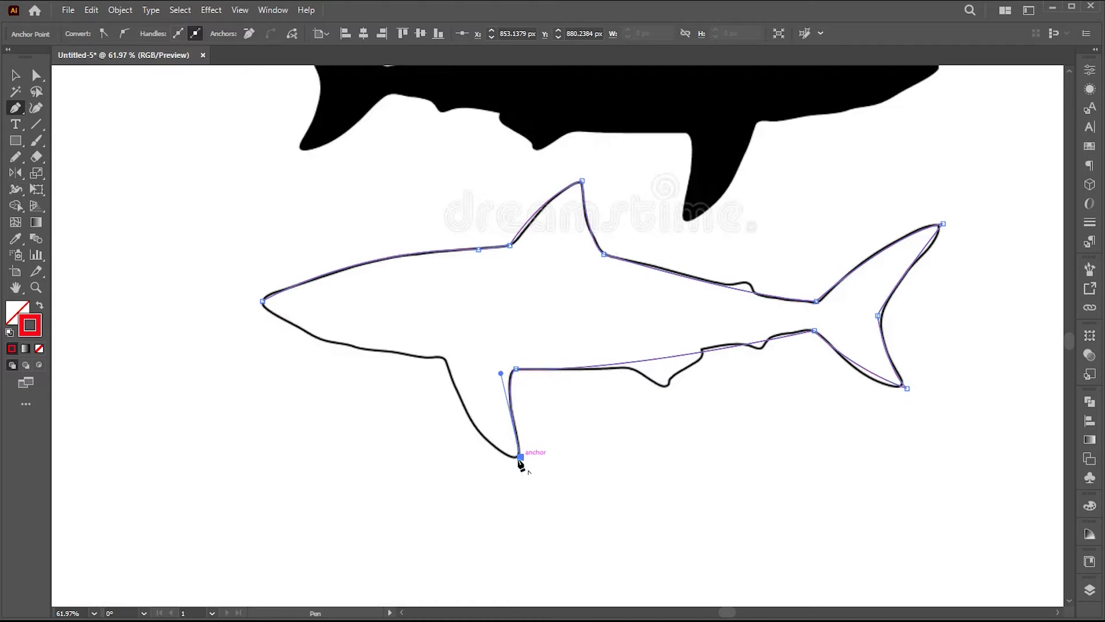
drag(440, 356, 407, 252)
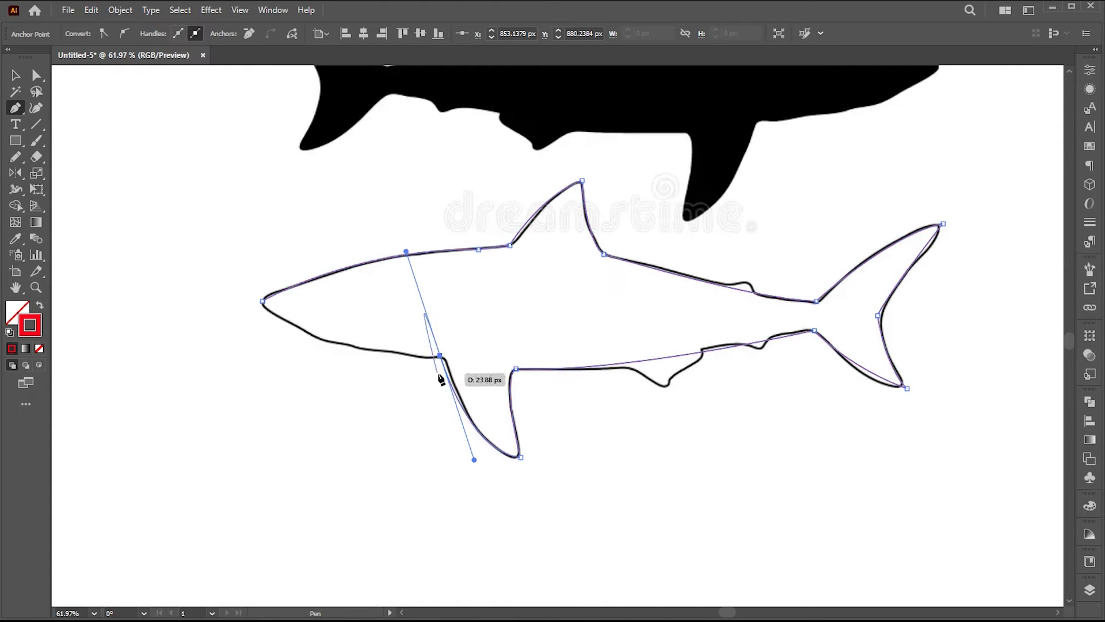
alt+click(440, 356)
drag(263, 301, 232, 247)
ctrl+click(323, 410)
Unlock and delete the reference image, and move the traced shark outline about 196 px up.
key(z)
drag(546, 481, 494, 549)
key(ctrl+alt+2)
key(v)
click(906, 356)
click(711, 272)
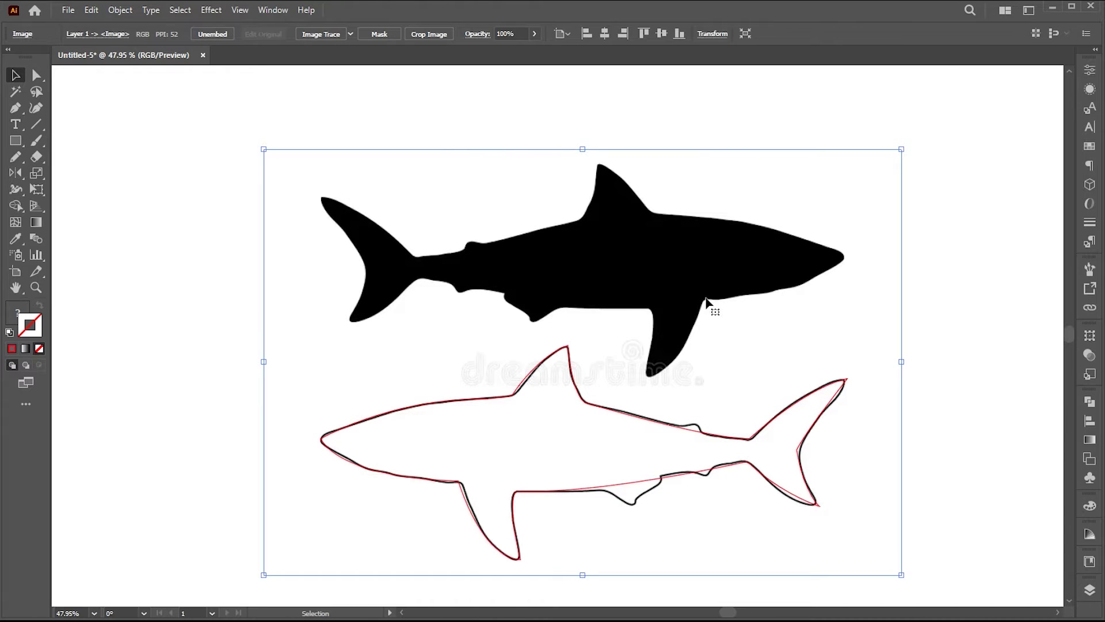
key(Delete)
scroll(604, 371, down, 1)
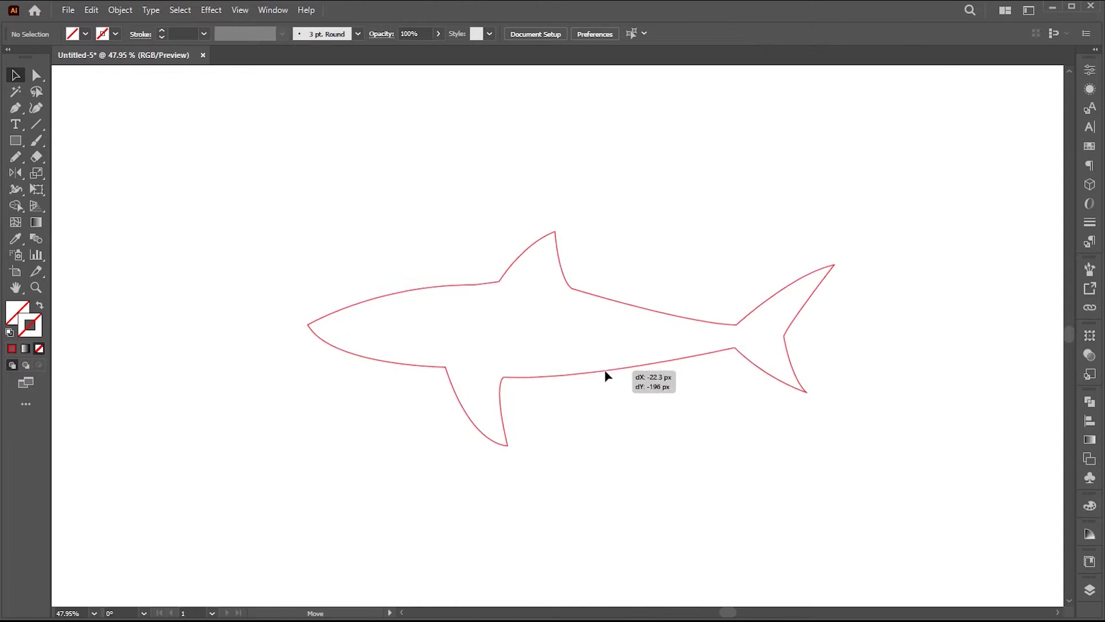
Refine the outline's pectoral fin and raise the back anchor just ahead of the dorsal fin to even out the curve.
scroll(538, 388, up, 1)
key(a)
click(510, 464)
drag(511, 463, 466, 452)
drag(591, 443, 504, 377)
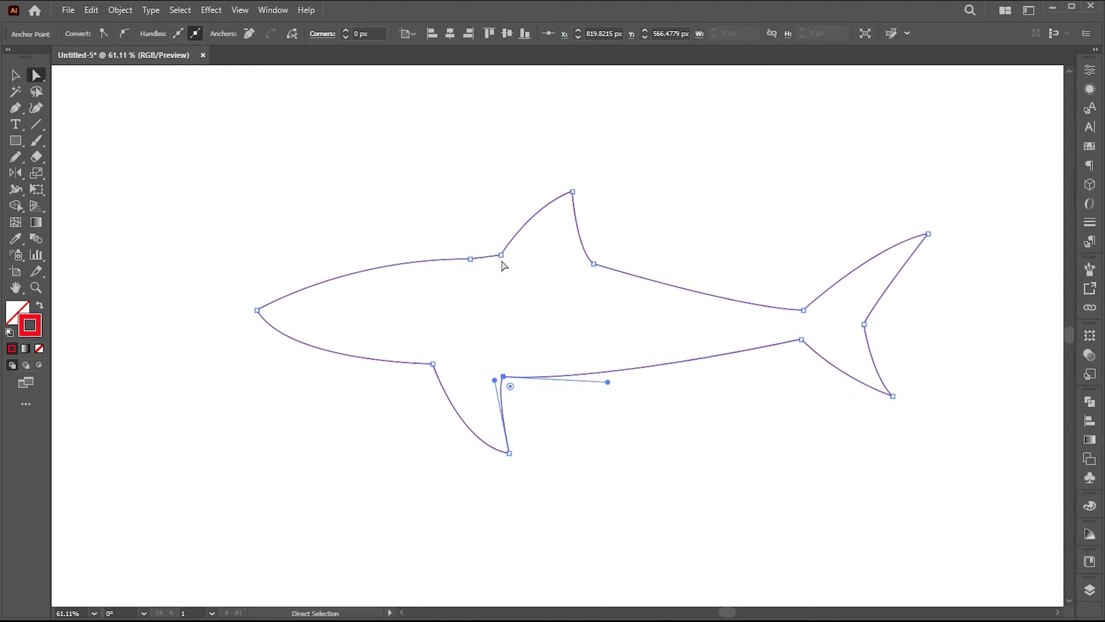
click(501, 255)
drag(471, 259, 472, 254)
click(487, 293)
Round the shark's nose corner with a radius of about 16 px and deselect the path.
click(257, 310)
drag(268, 311, 275, 314)
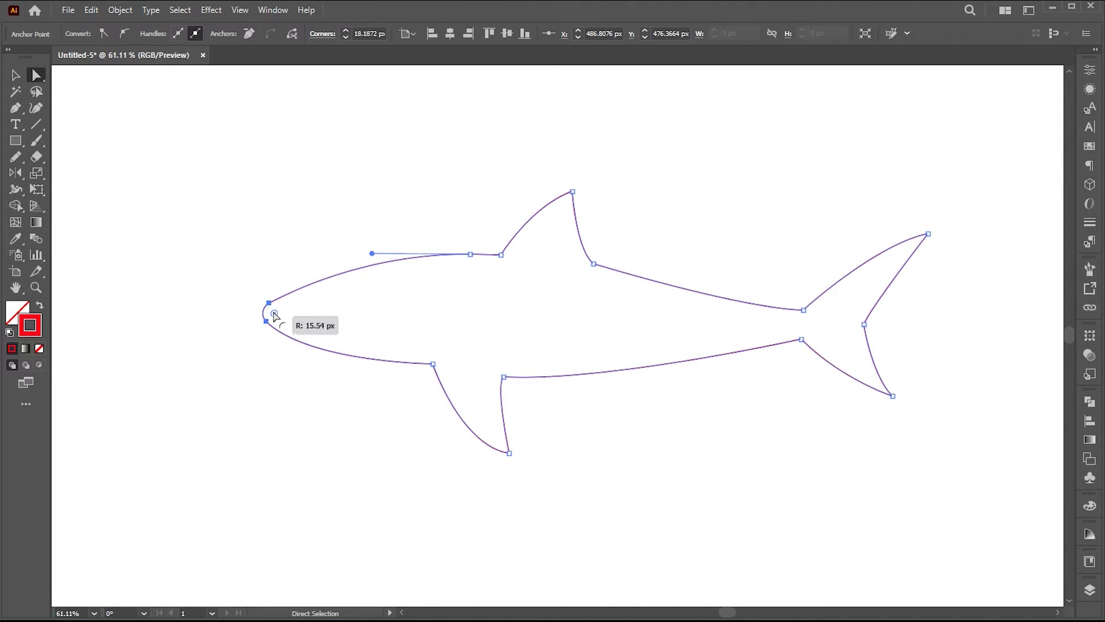
key(v)
click(418, 419)
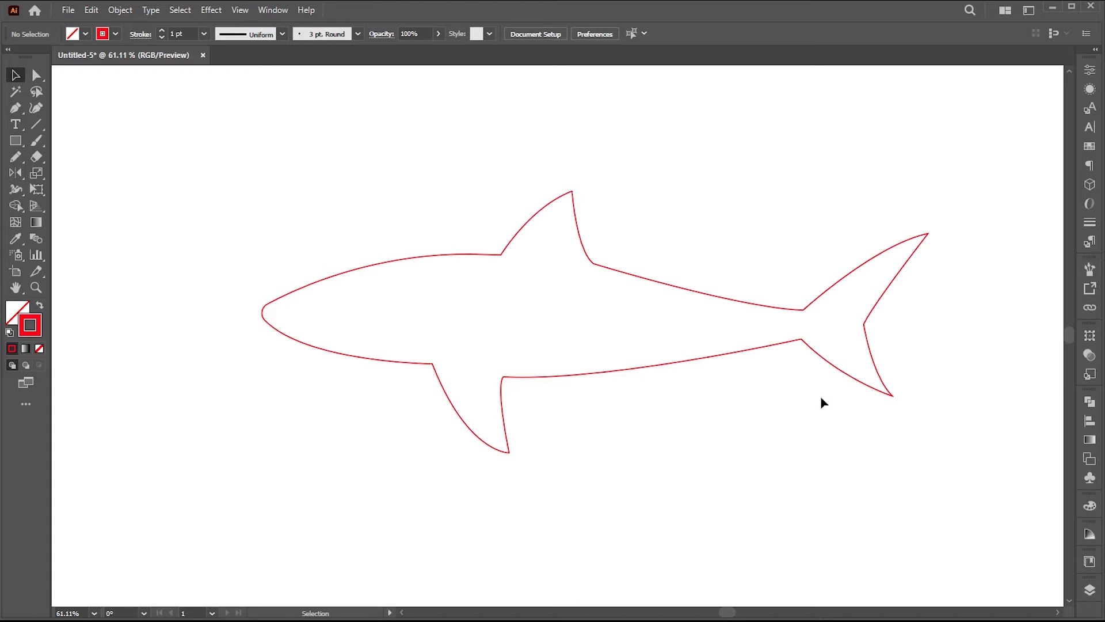
Swap the shark path's stroke and fill to make the body solid red, and shift it slightly down and left.
drag(762, 210, 612, 370)
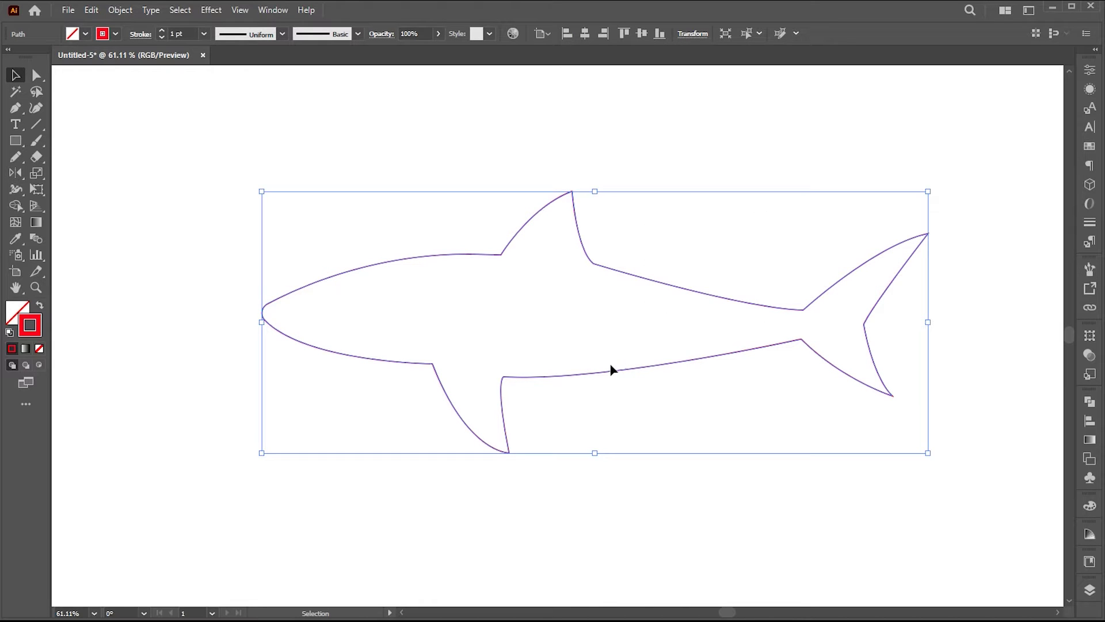
click(40, 307)
drag(579, 320, 555, 328)
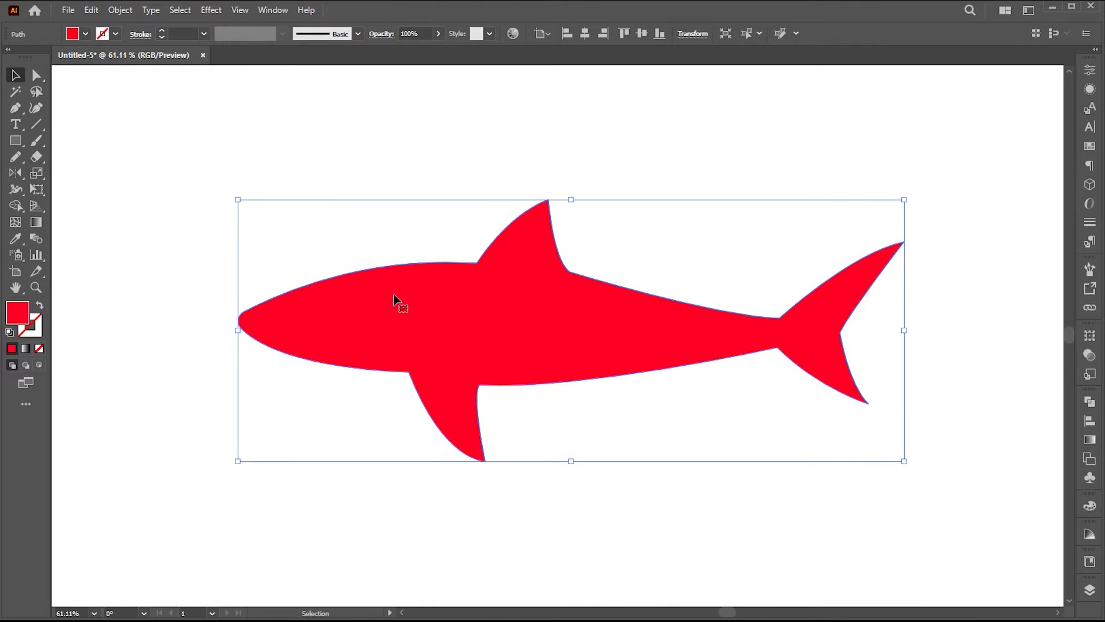
click(364, 239)
Draw a curved vertical path across the shark's head with the Pen tool, extending beyond the body above and below.
key(p)
click(354, 235)
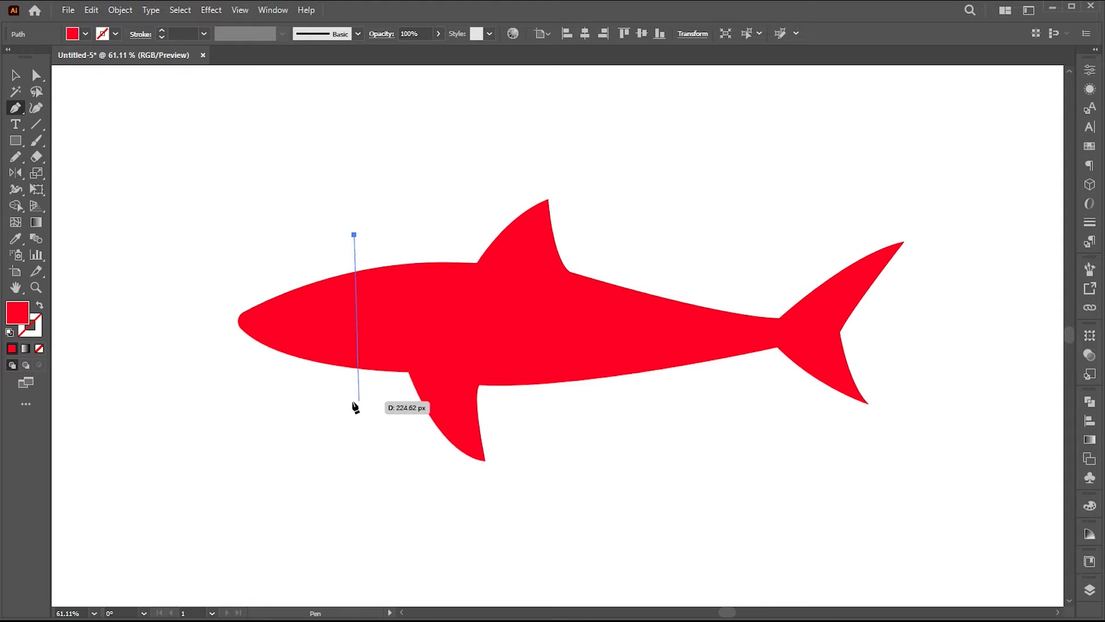
drag(350, 402, 377, 407)
key(v)
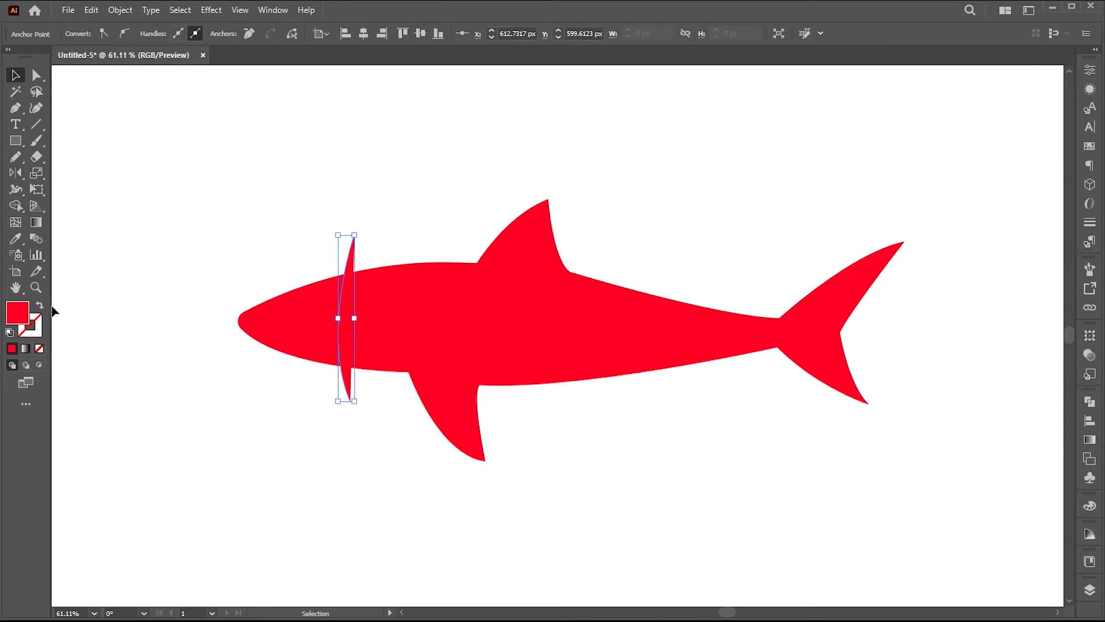
Give the curved head line no fill and a black stroke.
double_click(38, 329)
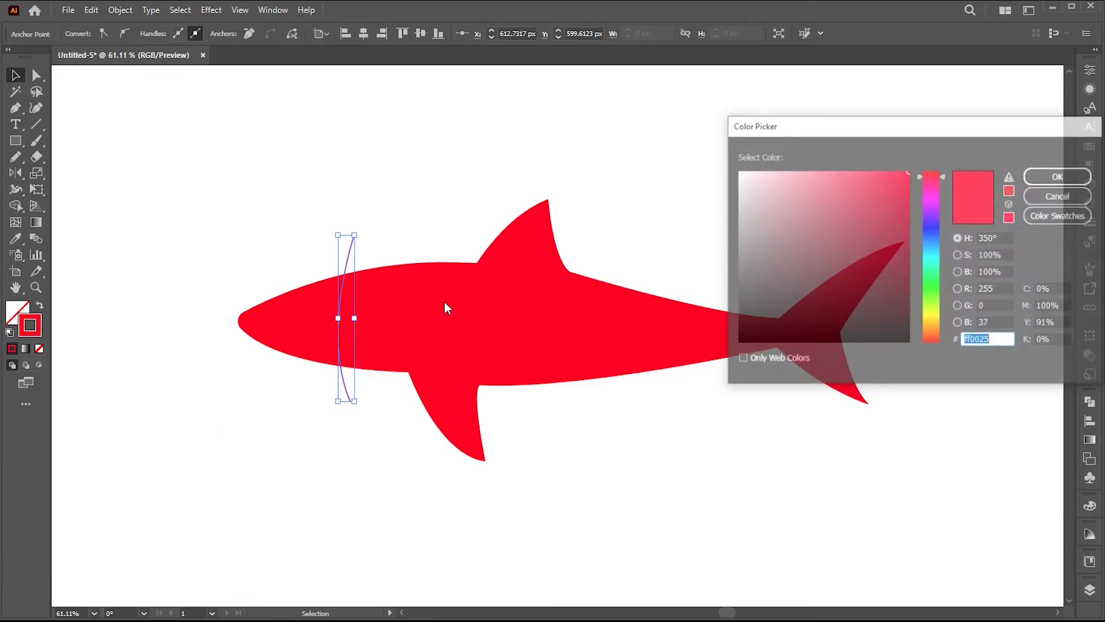
drag(858, 271, 917, 339)
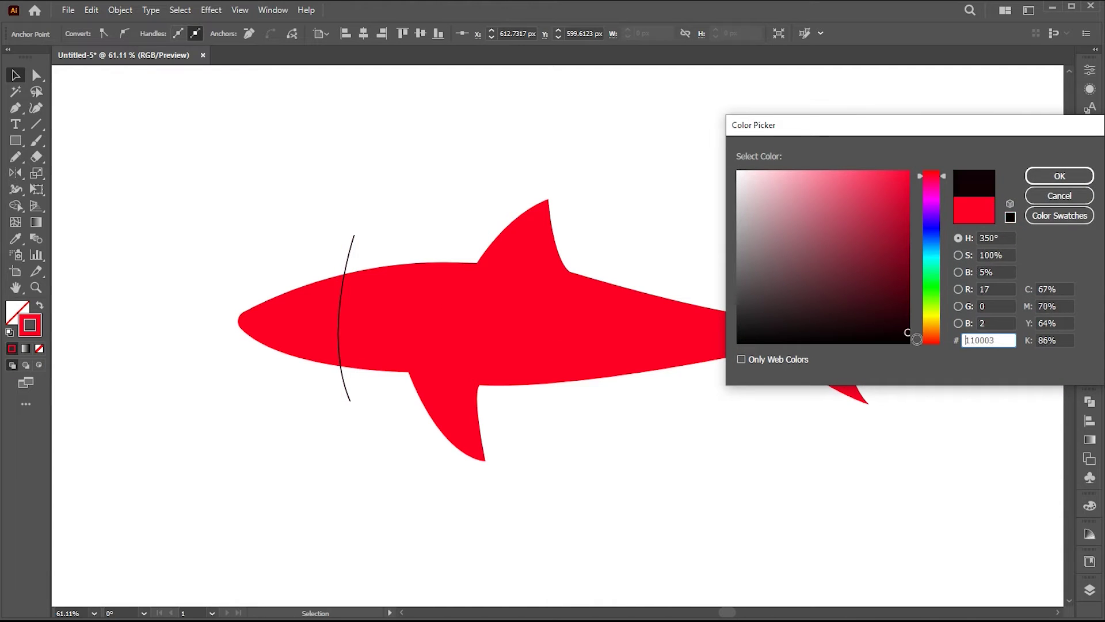
click(1048, 178)
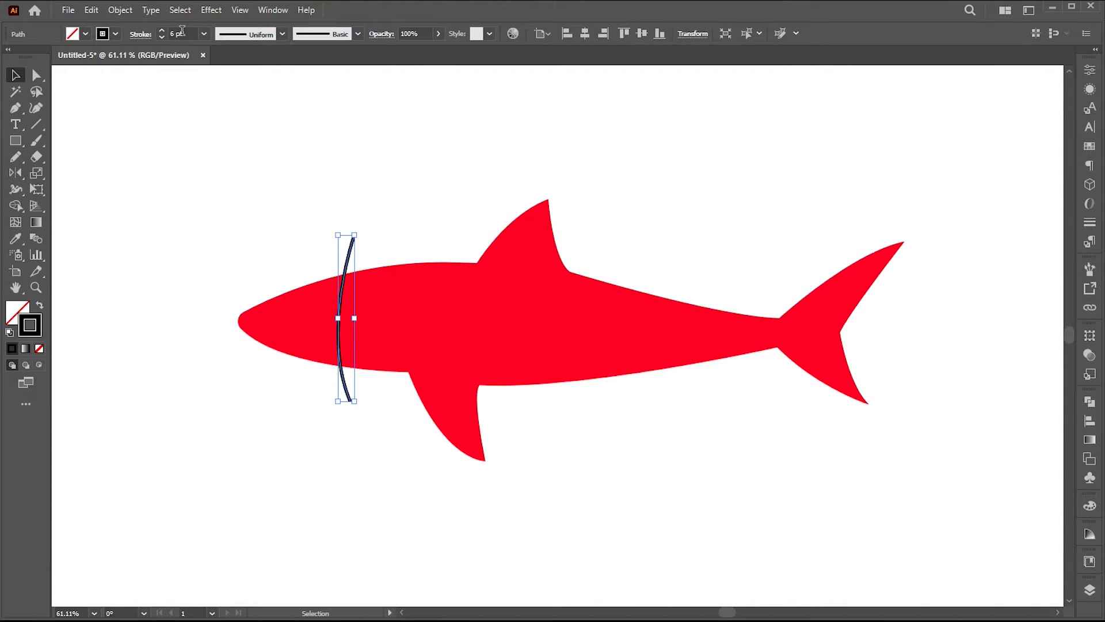
Set the curved head line's stroke to 16 pt, adjust its lower curvature and shift the line slightly toward the tail.
scroll(182, 29, up, 7)
key(a)
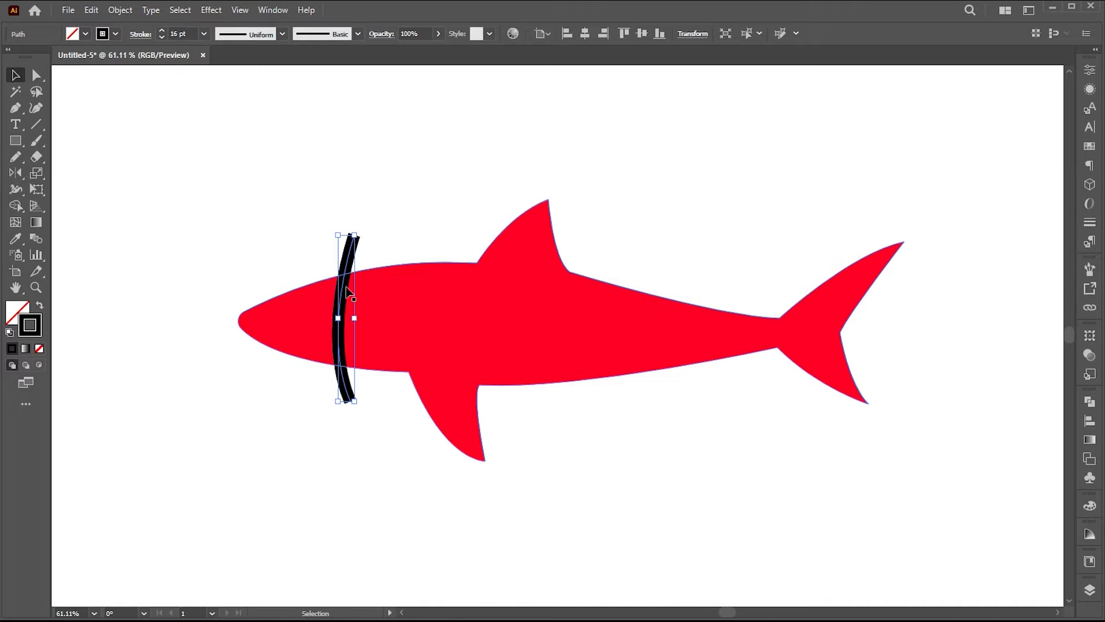
mouse_move(352, 316)
mouse_down()
mouse_move(334, 327)
mouse_move(335, 312)
mouse_up()
click(358, 406)
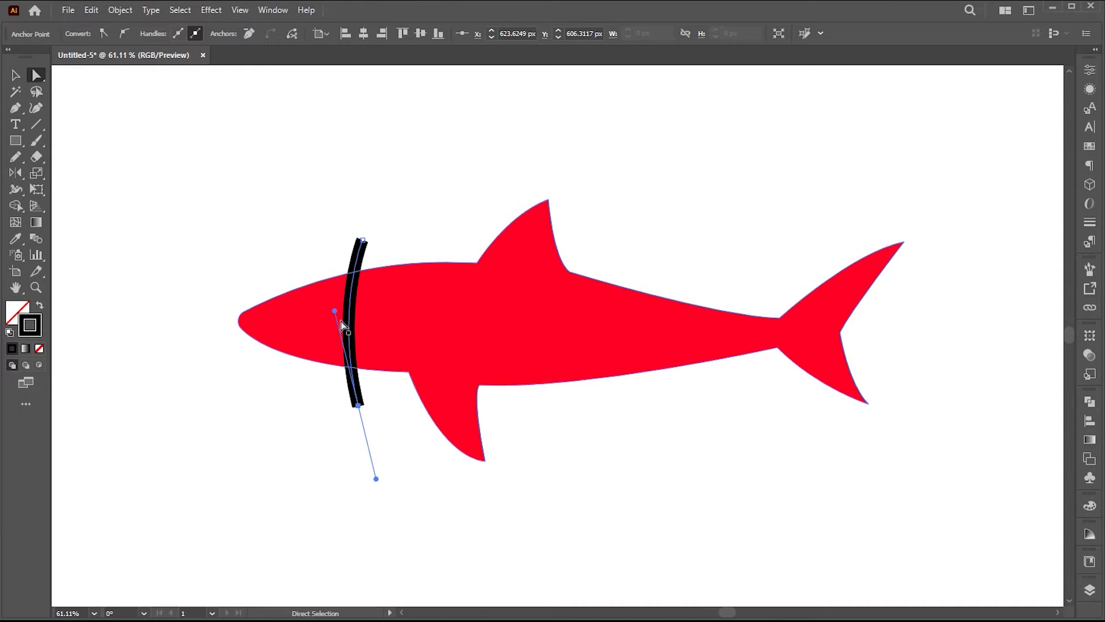
drag(357, 406, 353, 407)
key(v)
click(567, 413)
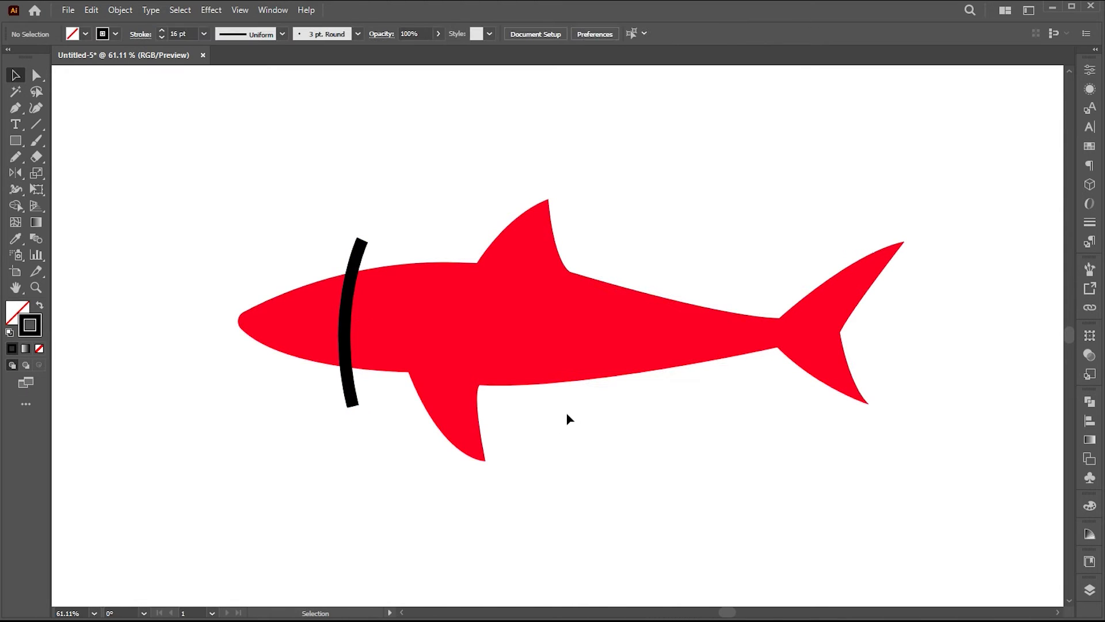
drag(358, 320, 362, 321)
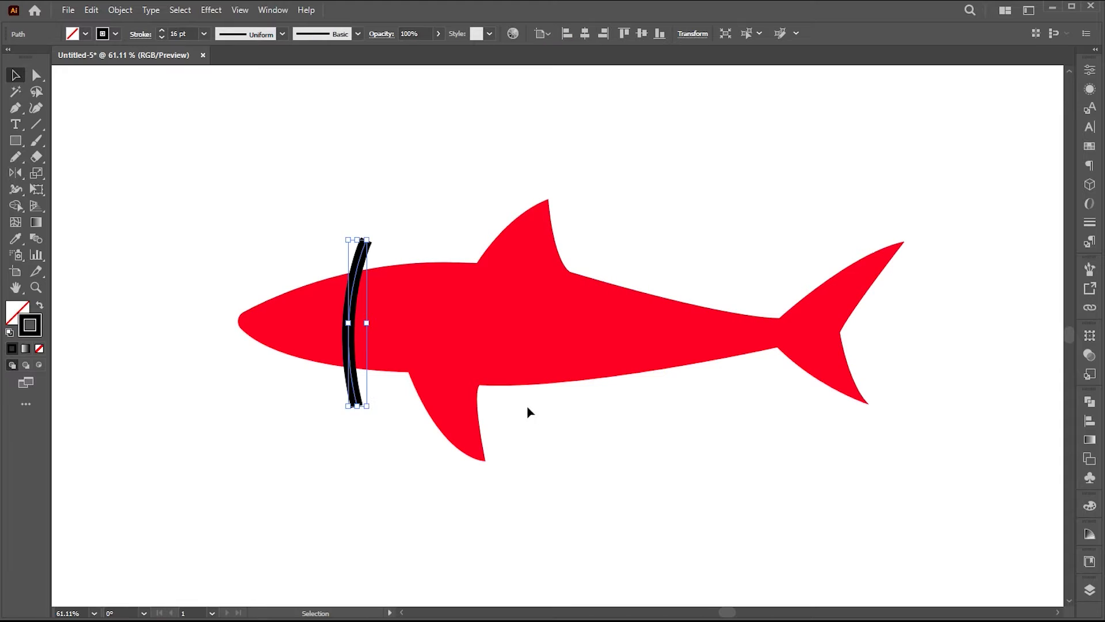
Draw a second black line with the Pen tool, angled at the dorsal fin's front base and curving down through the body.
key(p)
click(458, 204)
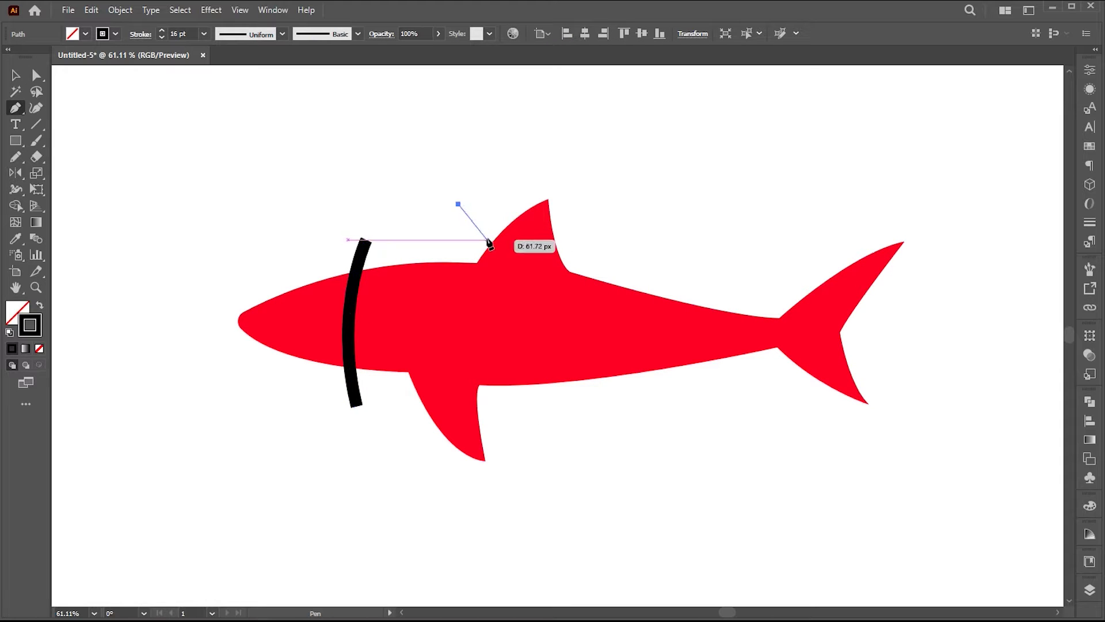
drag(489, 245, 490, 245)
drag(487, 431, 525, 552)
key(v)
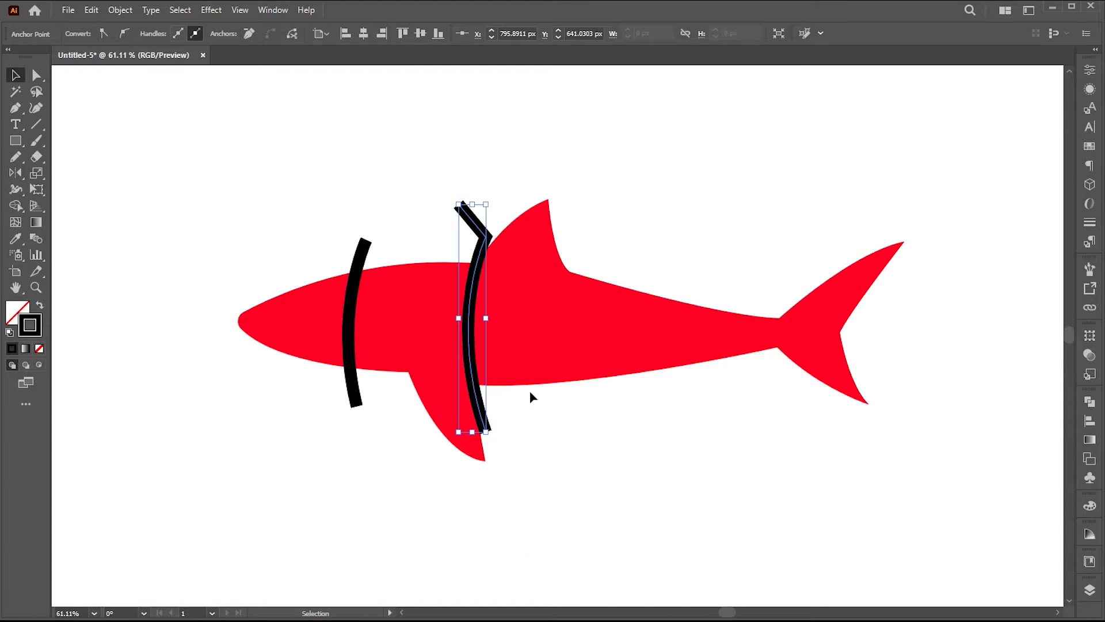
click(555, 470)
Extend the second line's lower end to the pectoral fin tip, adjust its curvature, and nudge the head line slightly toward the tail.
key(a)
drag(487, 437, 492, 464)
drag(453, 349, 446, 335)
key(v)
click(522, 407)
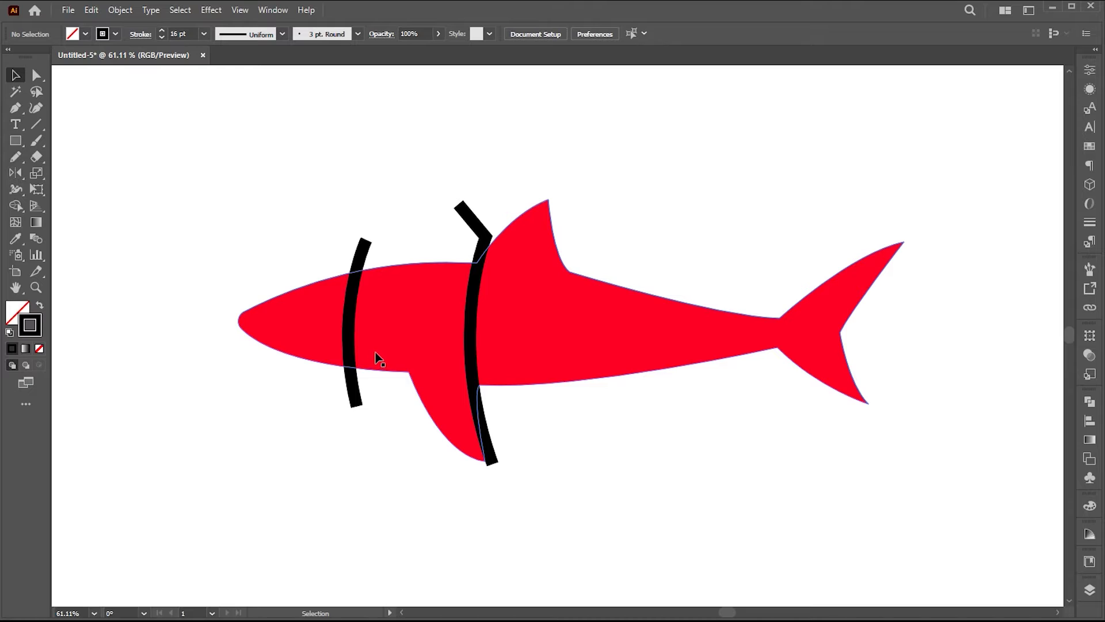
drag(355, 341, 362, 342)
click(608, 432)
Draw a third black line with the Pen tool from beside the dorsal fin tip down through the body, curving below the belly.
key(p)
click(567, 193)
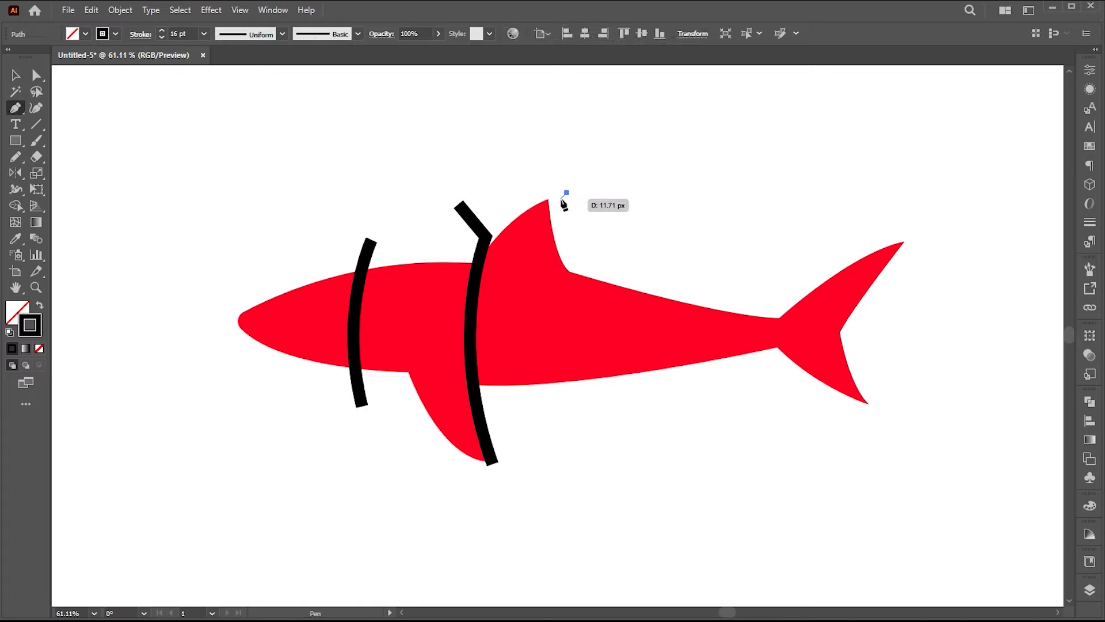
click(555, 212)
drag(606, 392, 643, 472)
ctrl+click(690, 430)
Reshape the third line by moving its lower end toward the head and adjusting its curve handle.
key(a)
click(607, 394)
drag(607, 399, 590, 420)
drag(562, 314, 564, 305)
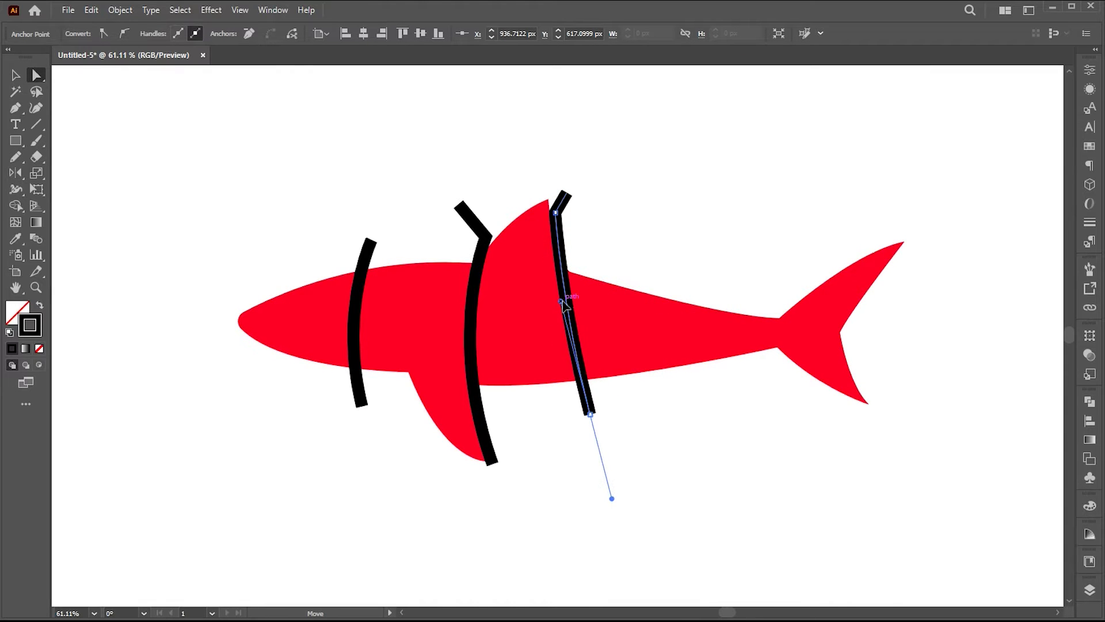
key(v)
click(599, 200)
key(a)
click(556, 213)
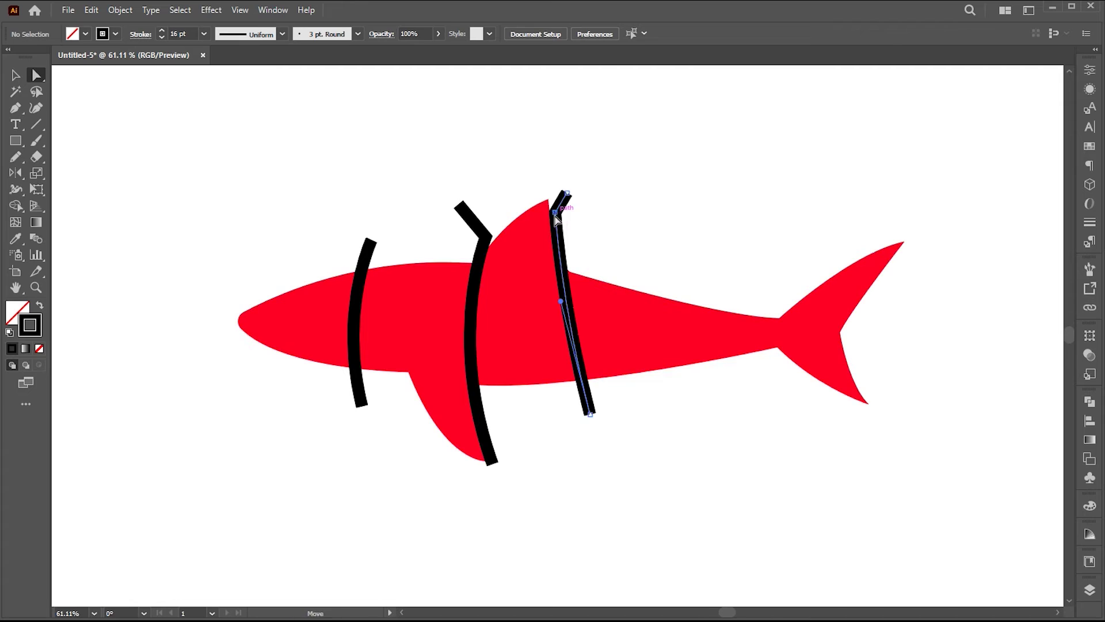
click(581, 216)
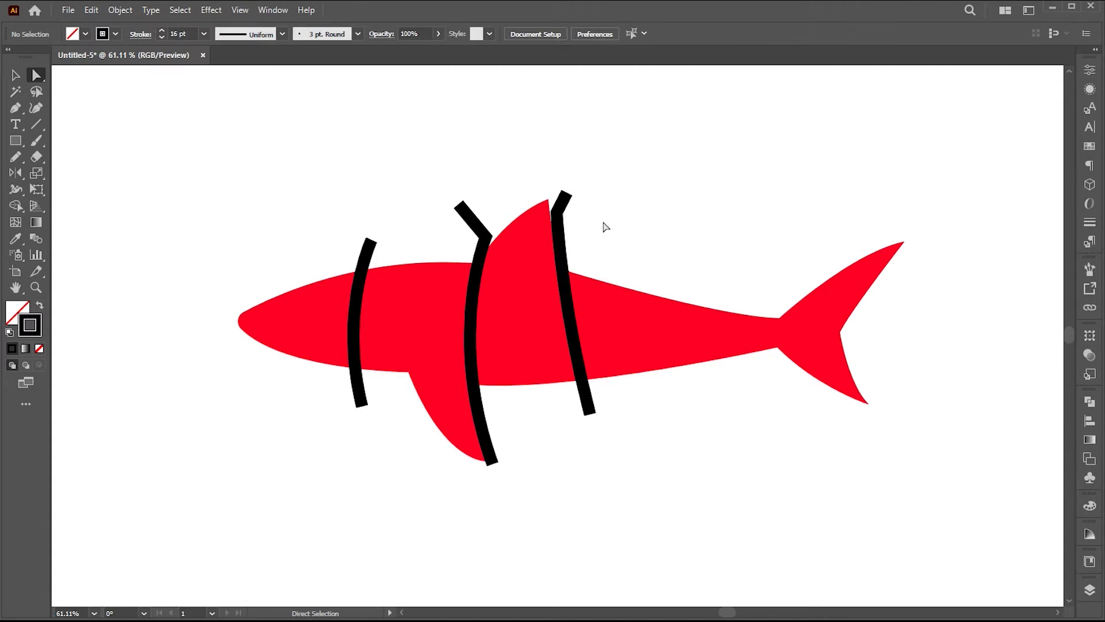
Draw a short straight line across the narrow body section before the tail and shift it slightly toward the tail fin.
key(v)
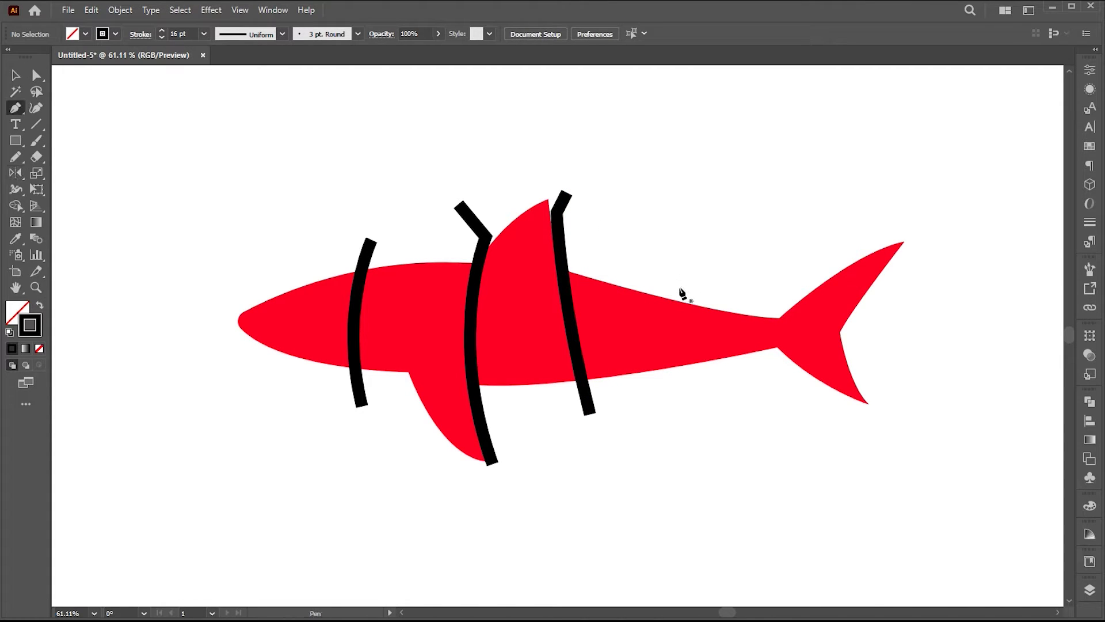
click(683, 285)
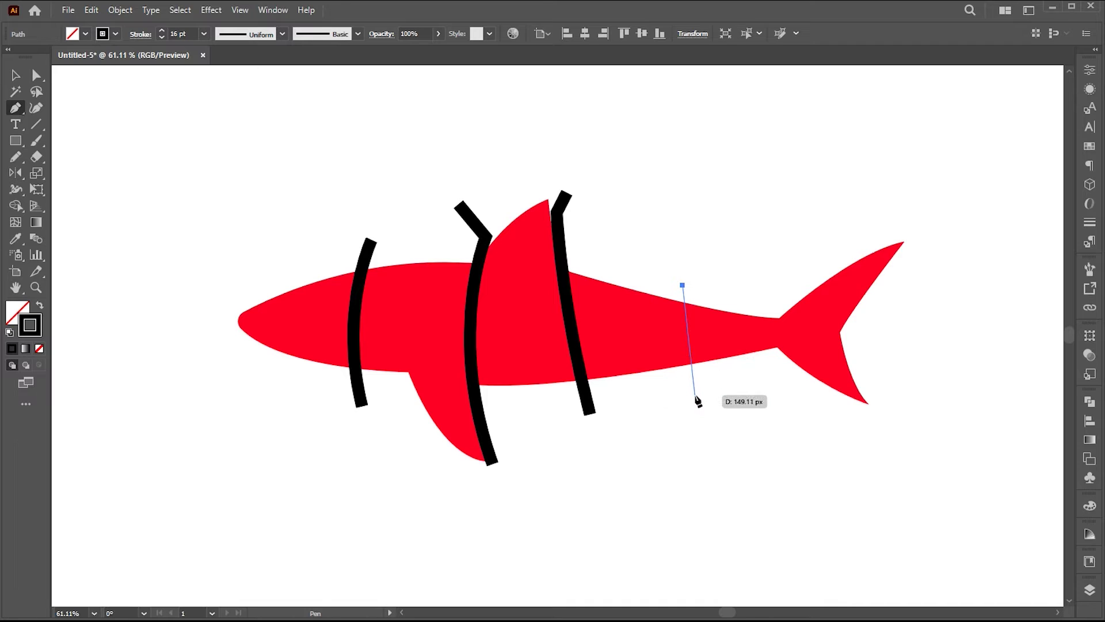
click(696, 398)
key(v)
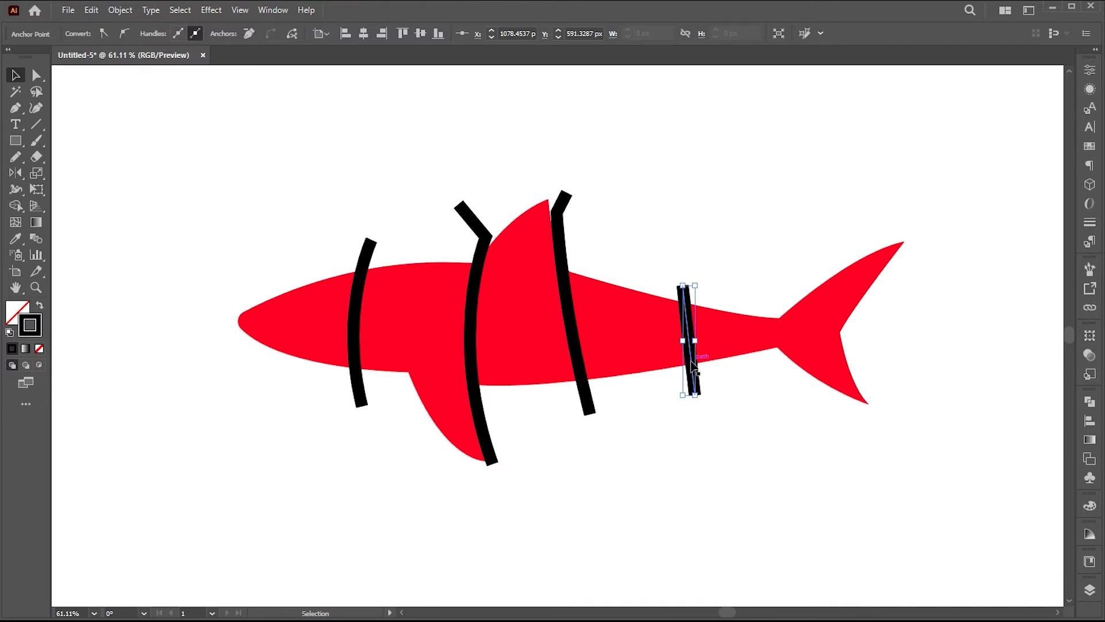
drag(693, 363, 698, 363)
click(738, 427)
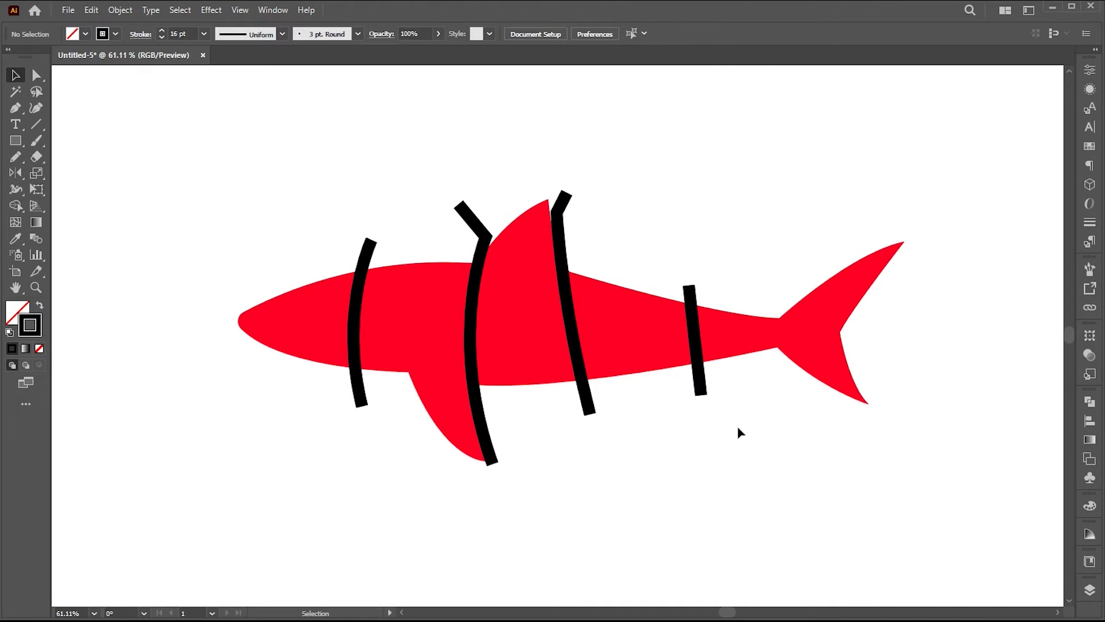
Select the shark and all four lines and expand them into filled shapes.
drag(957, 163, 260, 396)
click(118, 11)
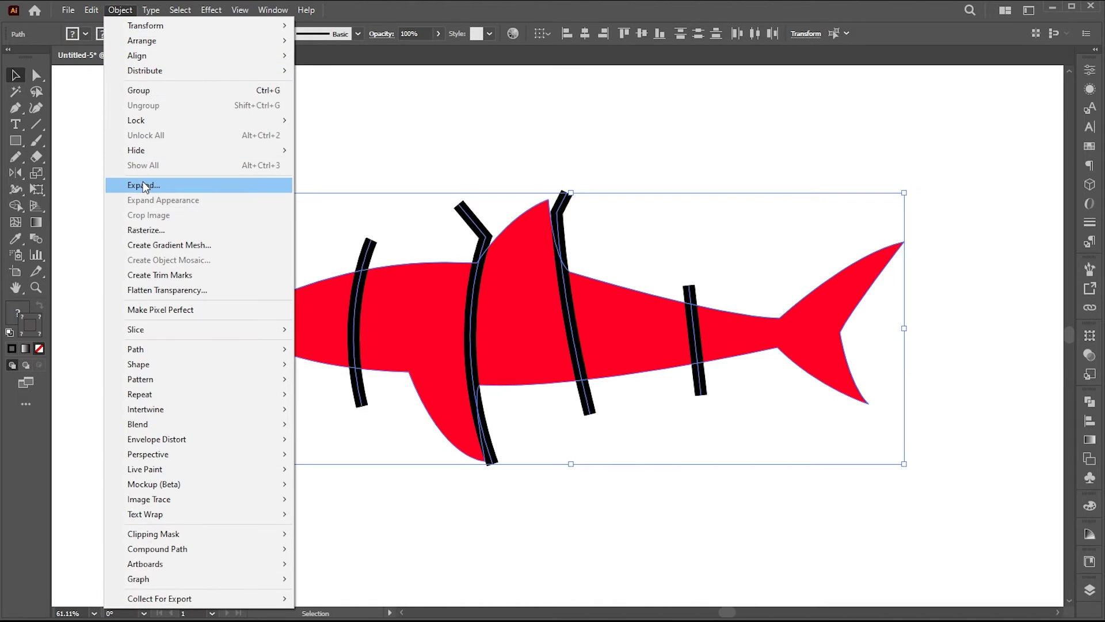
click(143, 182)
click(616, 414)
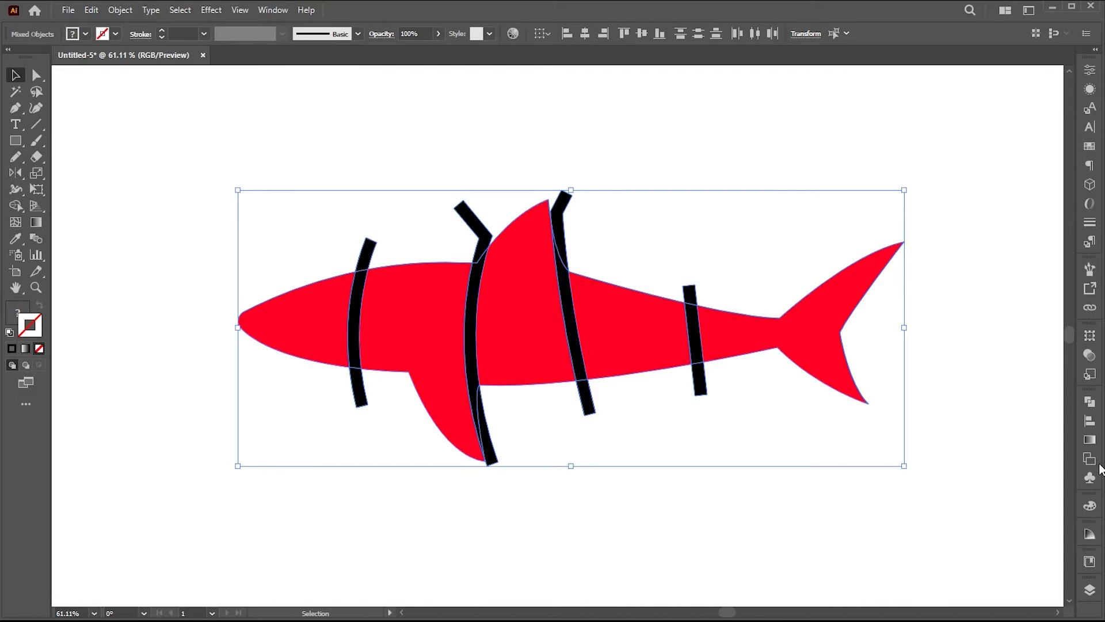
Divide the overlapping shark and line shapes with Pathfinder Divide, and deselect them.
click(1088, 403)
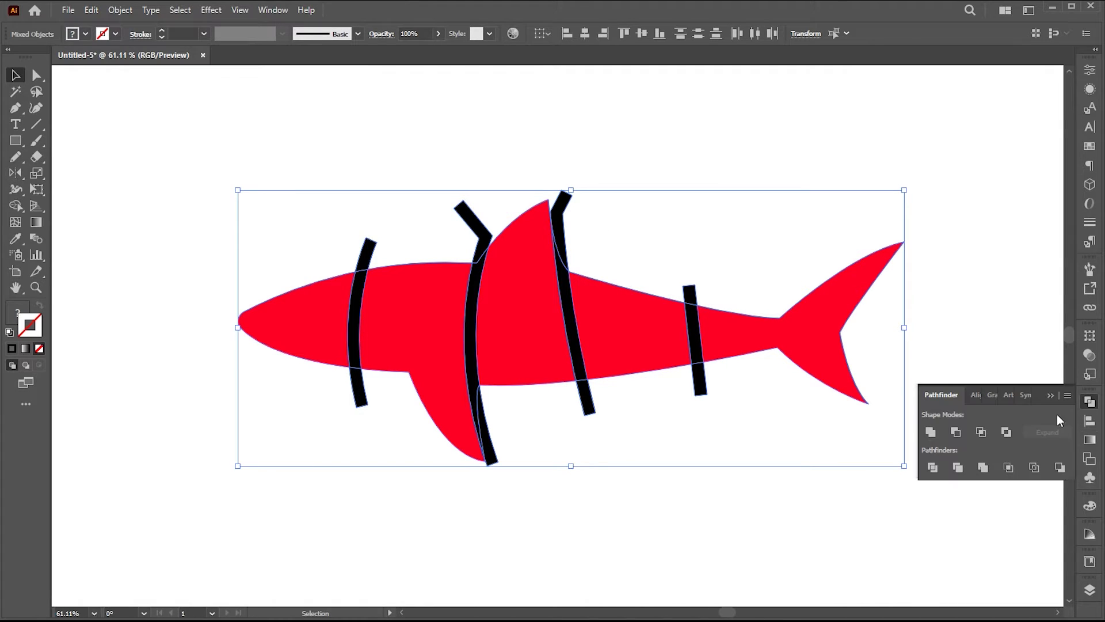
click(933, 468)
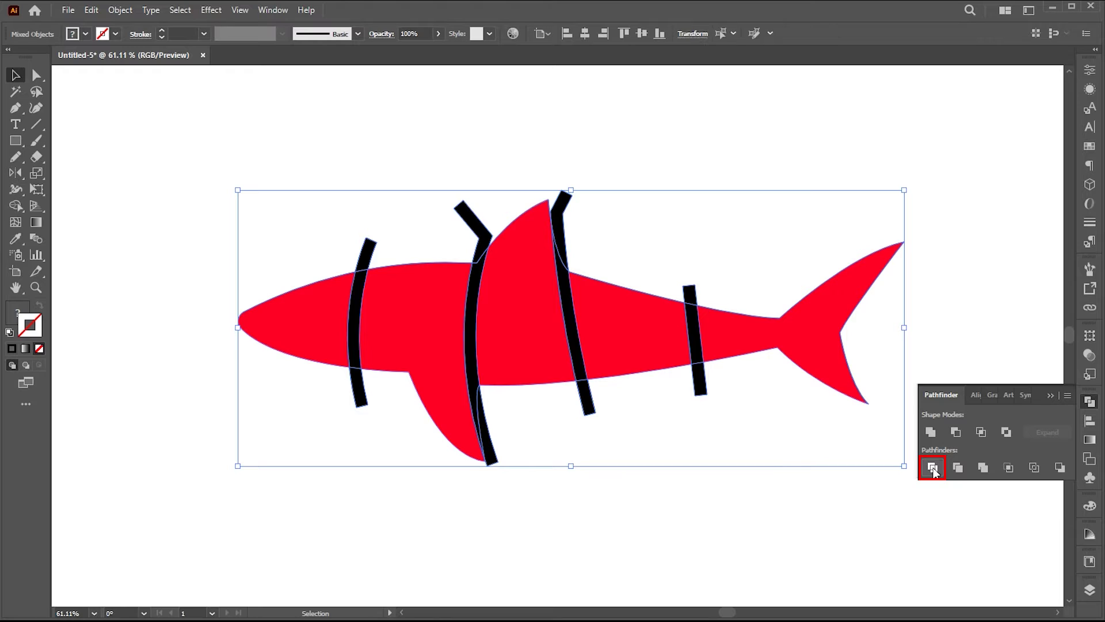
click(1047, 393)
click(133, 133)
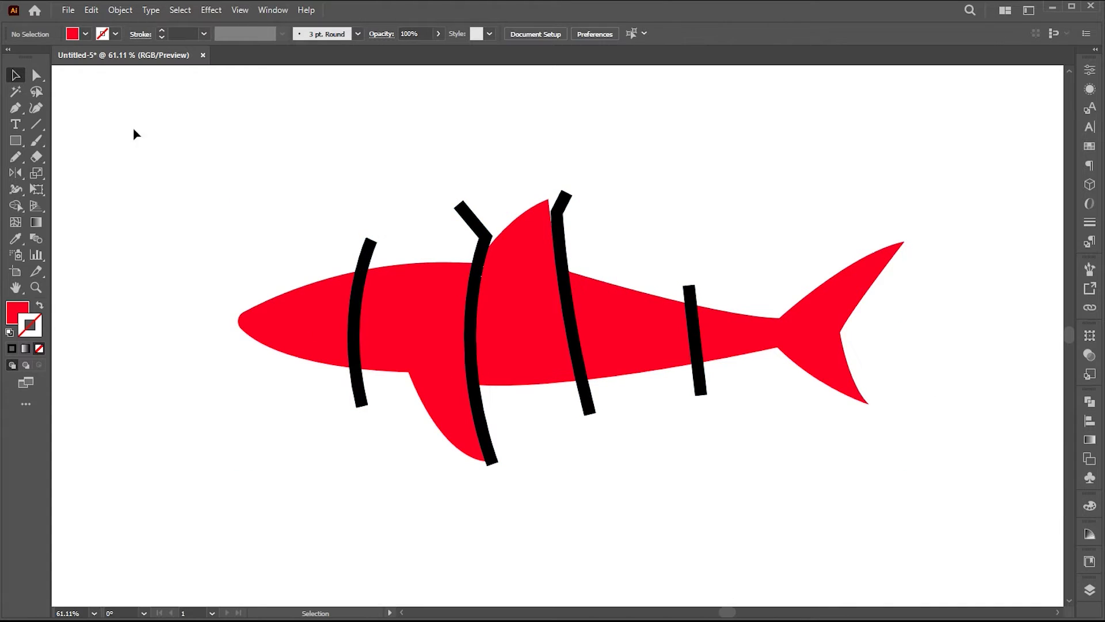
Select the five red body sections individually with Direct Selection and cut them to the clipboard.
click(38, 77)
click(306, 333)
shift+click(410, 331)
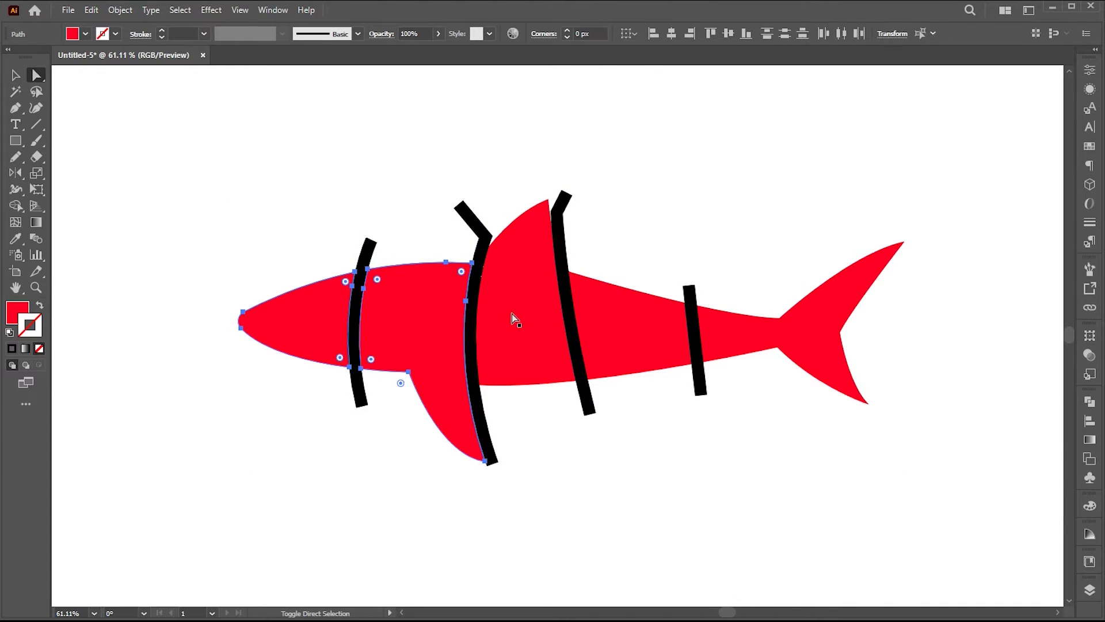
shift+click(512, 313)
shift+click(605, 318)
shift+click(742, 341)
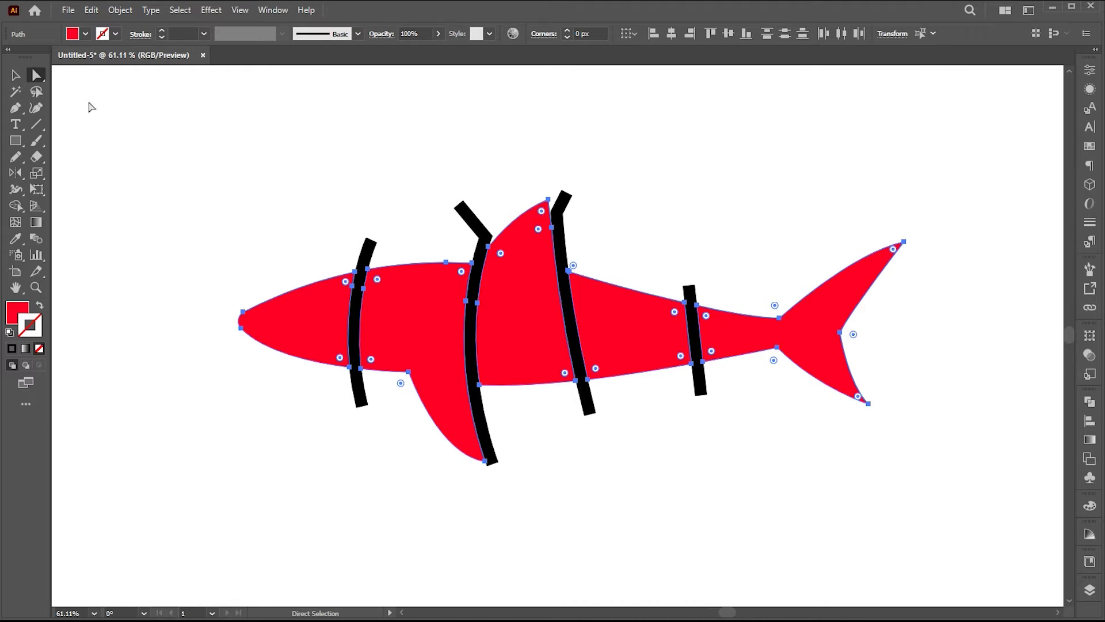
click(91, 10)
click(106, 57)
Select and delete all the leftover black line pieces.
key(v)
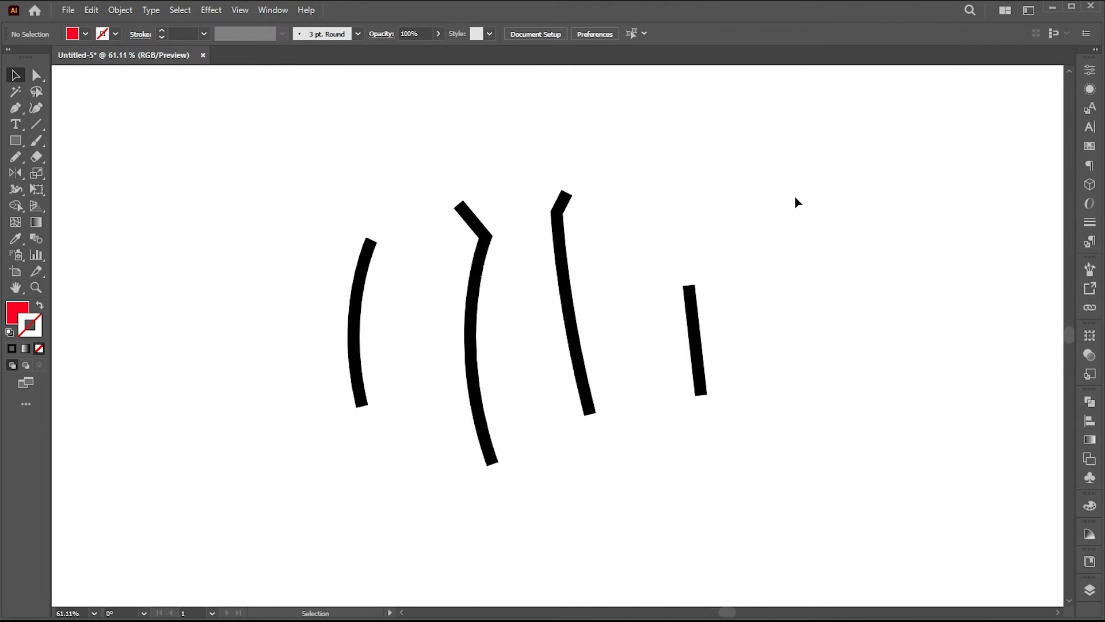
mouse_move(929, 160)
mouse_down()
mouse_move(453, 402)
mouse_move(267, 483)
mouse_up()
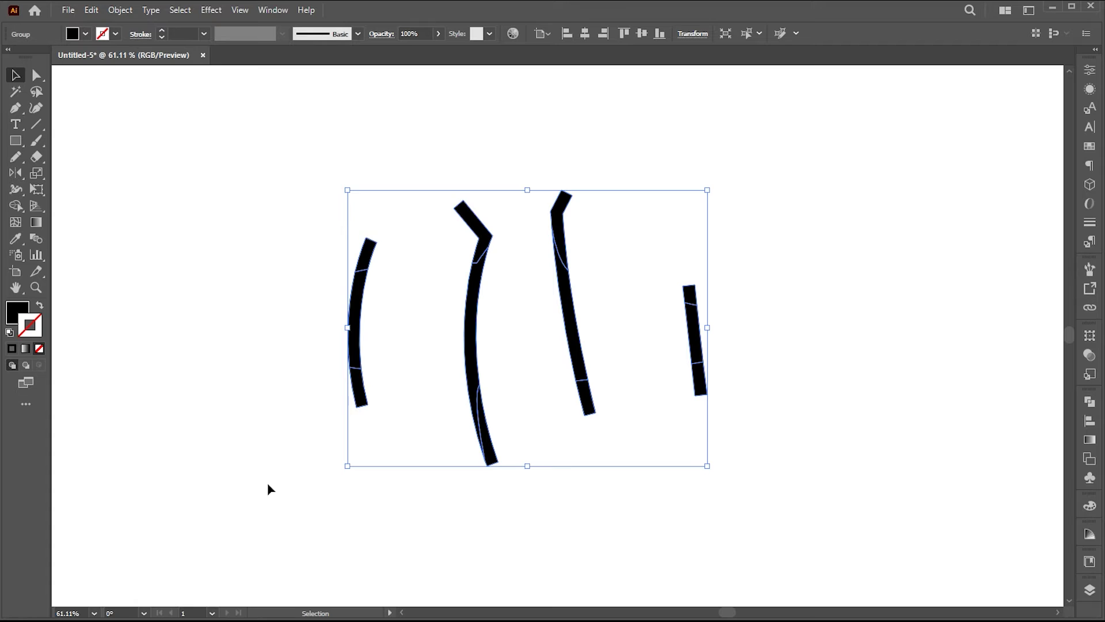
key(Delete)
Paste the cut red sections in front, and move the whole shark down and slightly toward its nose side.
click(90, 11)
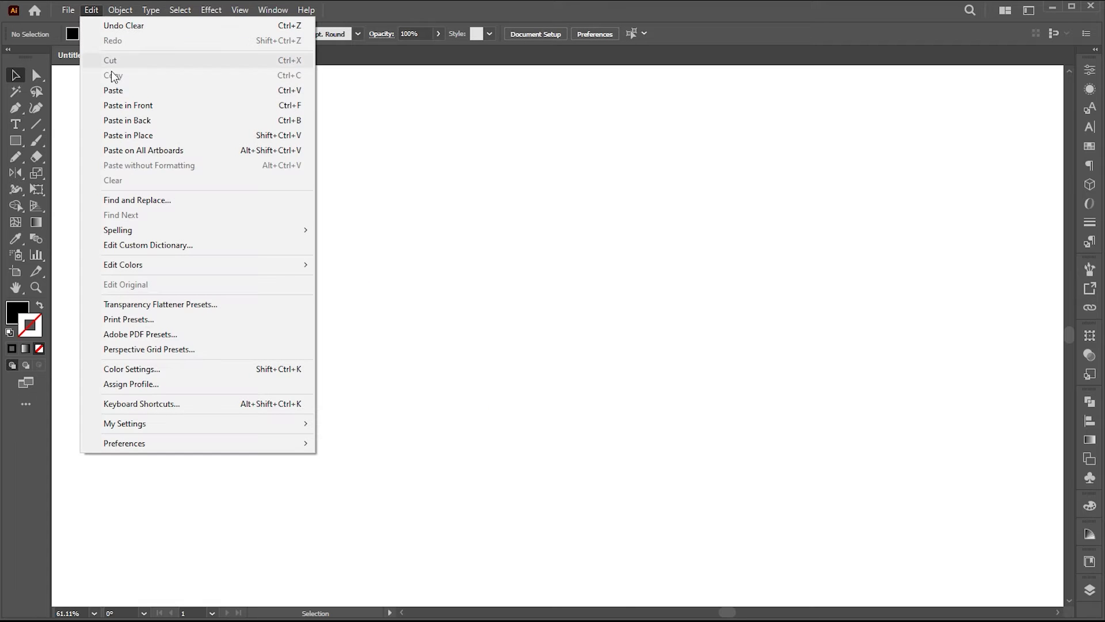
click(120, 105)
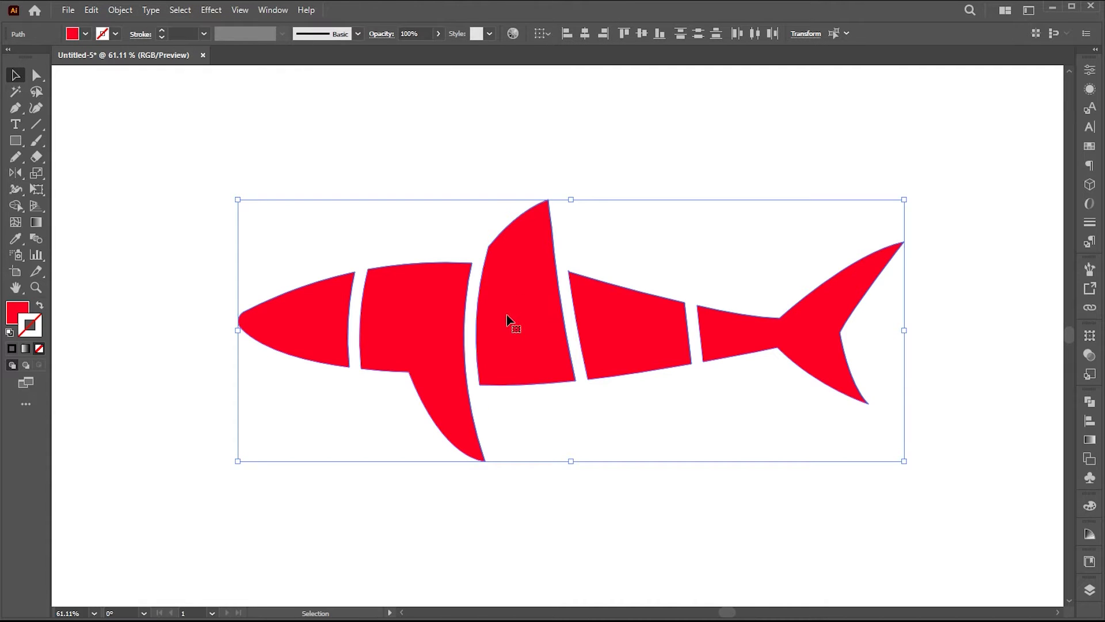
drag(511, 320, 495, 373)
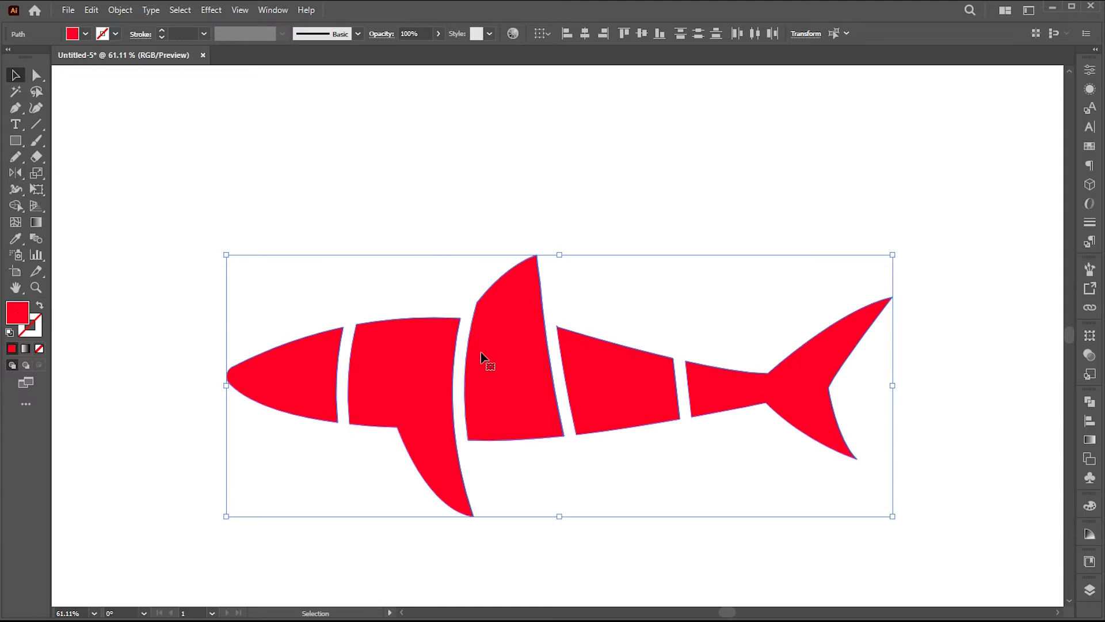
click(264, 240)
Change the fill of all shark sections to black (#000000) and deselect them.
click(604, 396)
double_click(17, 312)
drag(855, 292, 717, 355)
click(1034, 183)
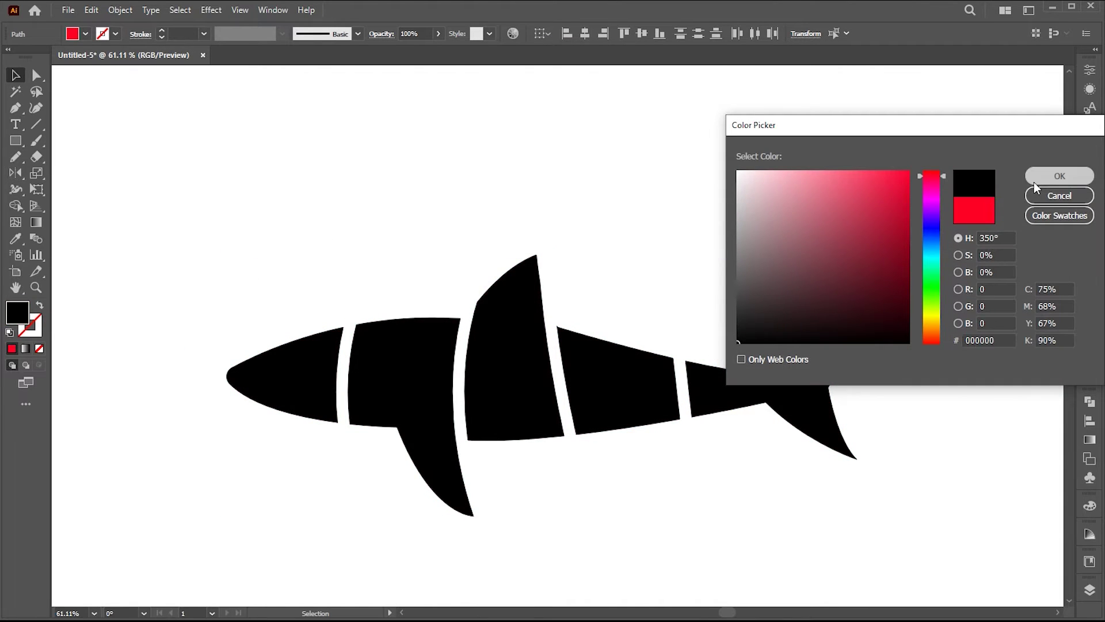
click(1035, 184)
click(698, 217)
Round the corner where the dorsal fin's front edge meets the body section, and deselect it.
key(a)
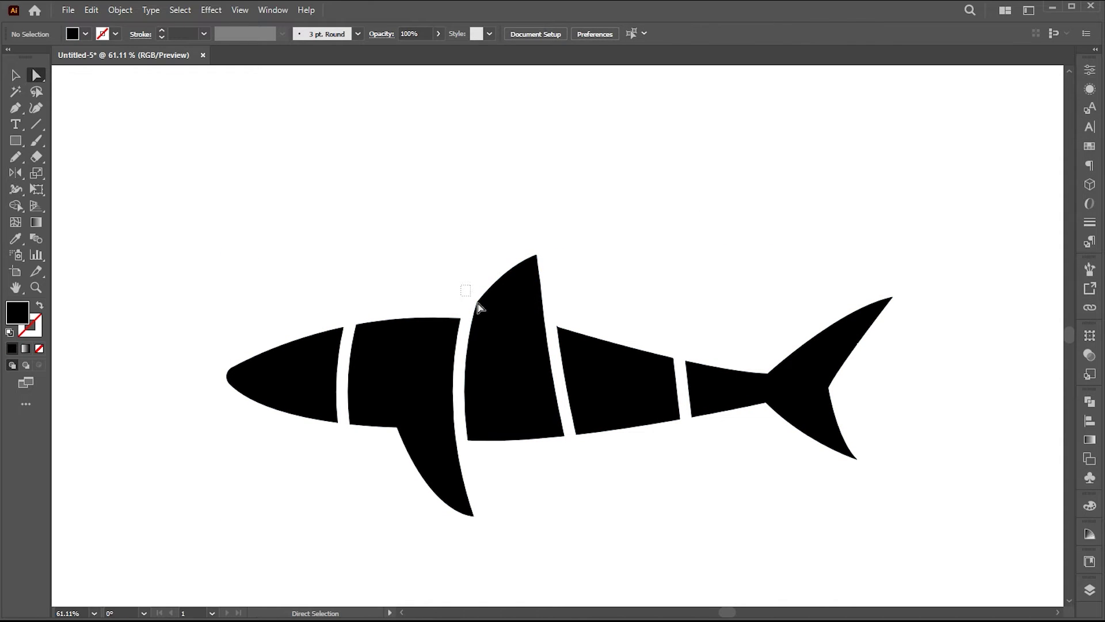
drag(478, 303, 622, 358)
click(658, 243)
key(v)
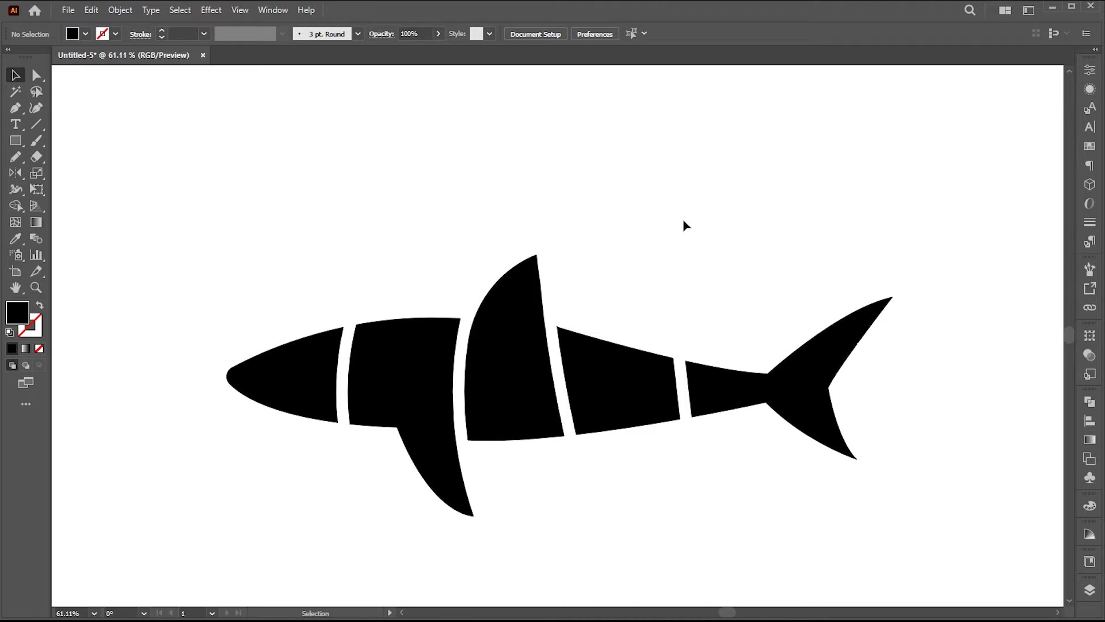
Add the text "shark" above the drawing and enlarge it to about 109 pt.
key(t)
click(417, 186)
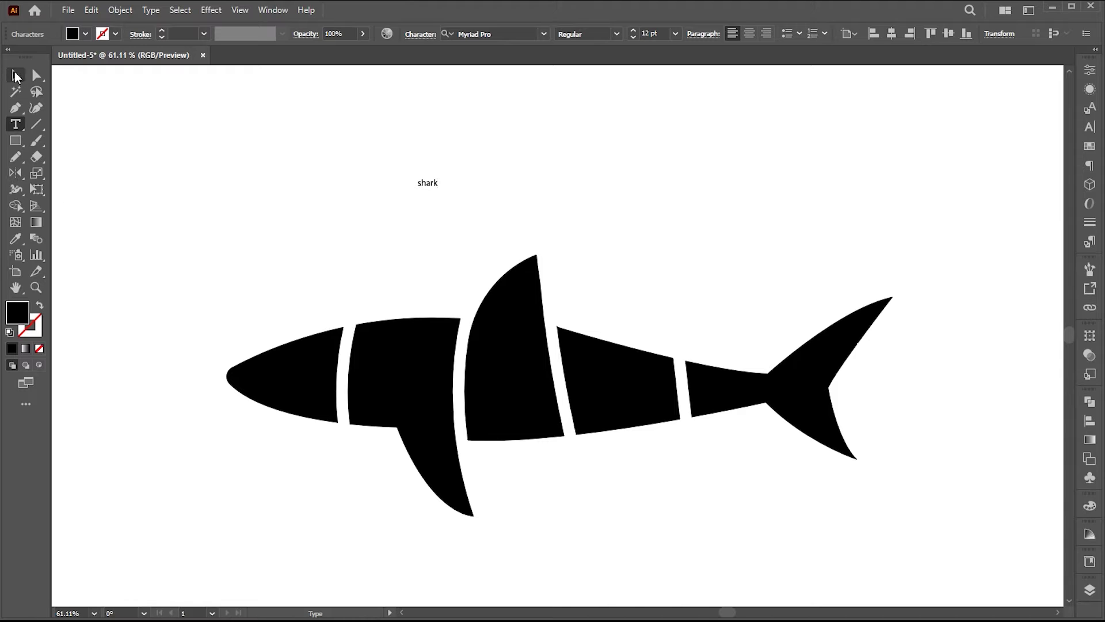
click(16, 76)
drag(440, 188, 520, 229)
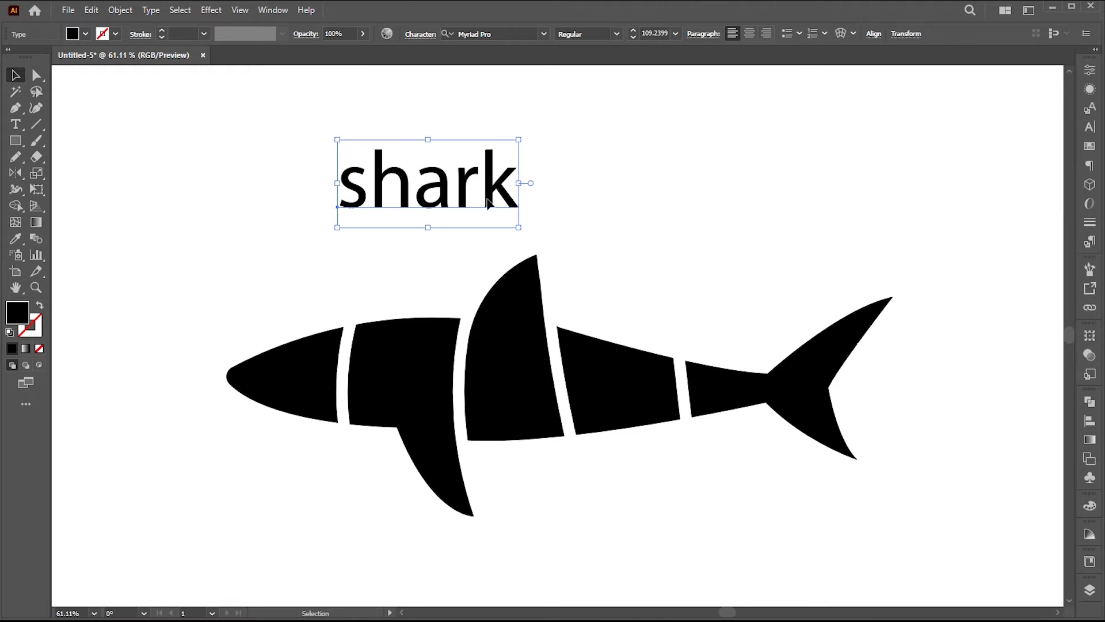
Change the text's case to UPPERCASE and move it slightly down and away from the tail side.
click(162, 15)
mouse_move(190, 217)
click(371, 222)
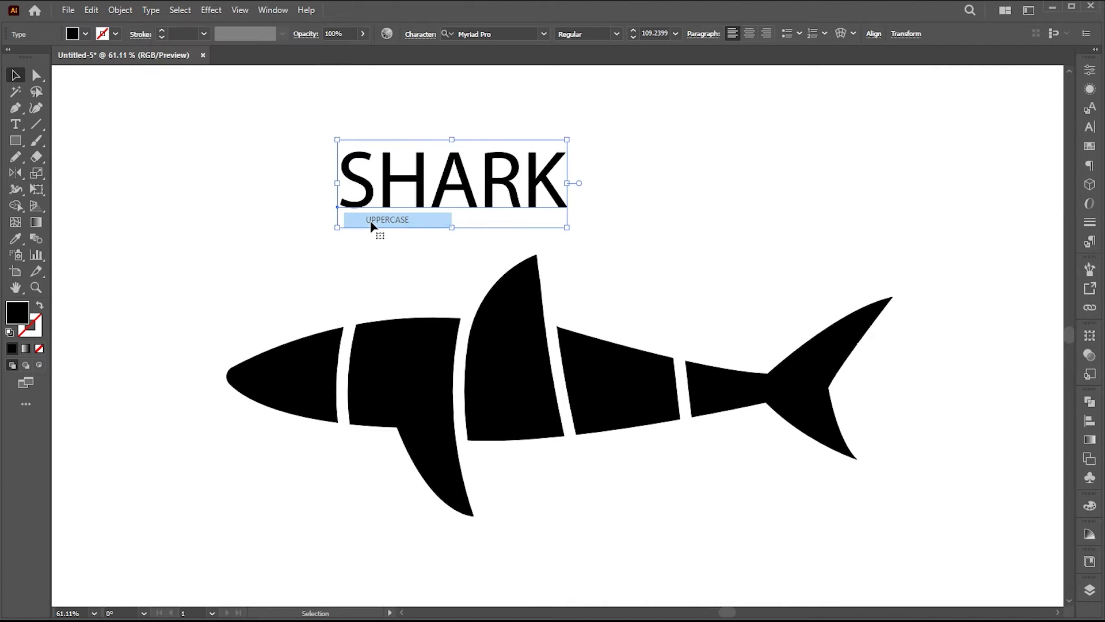
drag(431, 207, 389, 215)
Set the SHARK text's font to Aachen-Bold and move it slightly up and toward the tail side, centred above the shark.
click(470, 35)
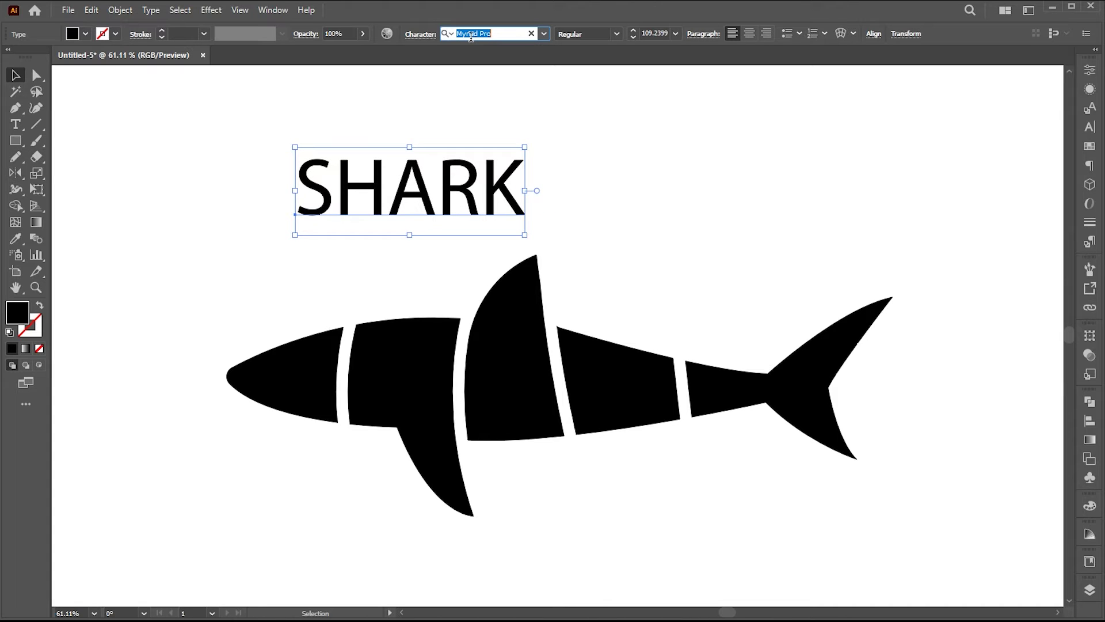
text(aachen)
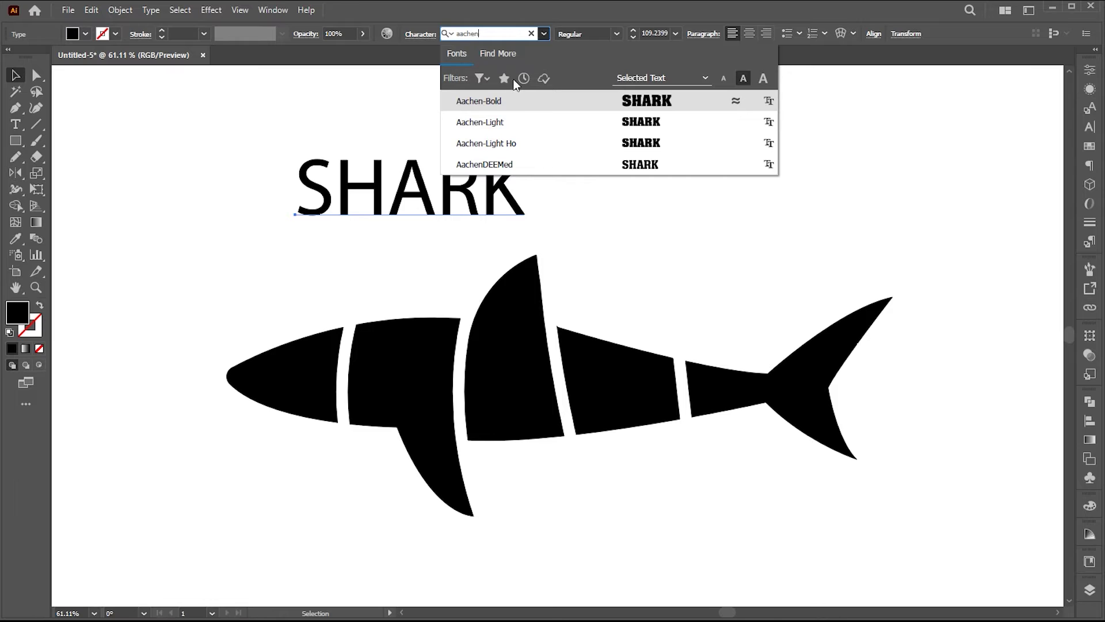
click(517, 100)
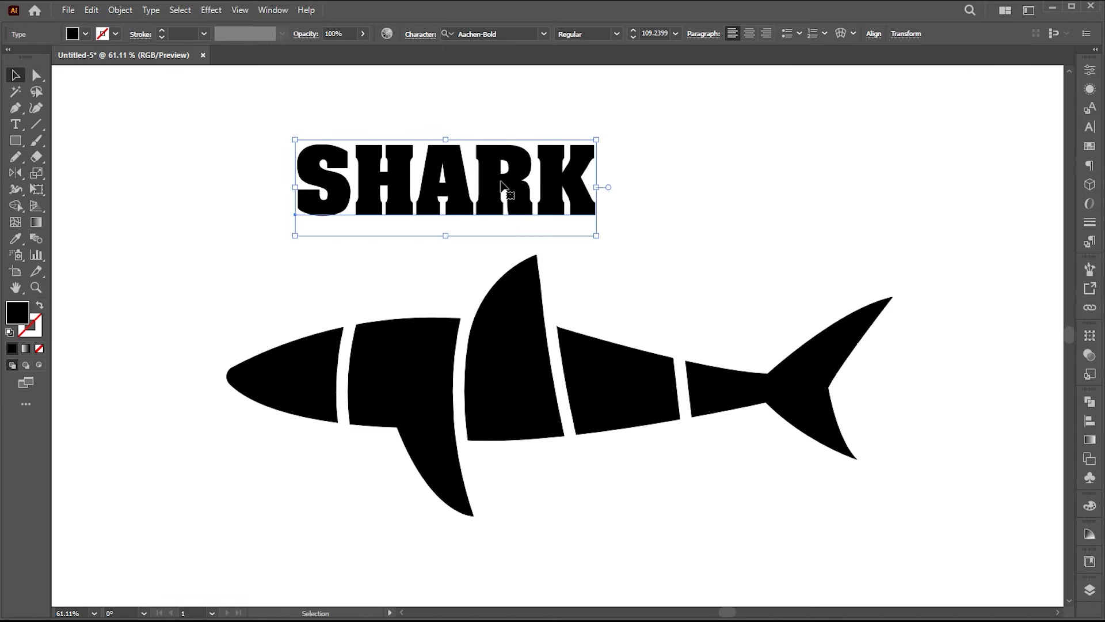
drag(501, 184, 568, 170)
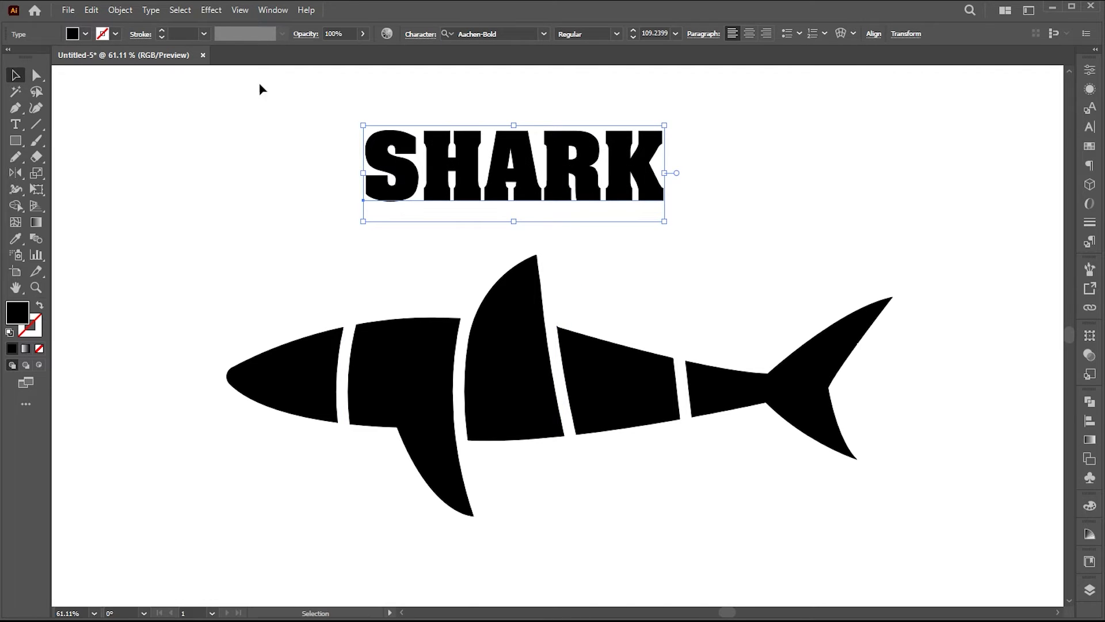
Expand the SHARK text's object and fill into outlines and ungroup it into separate letters.
click(116, 11)
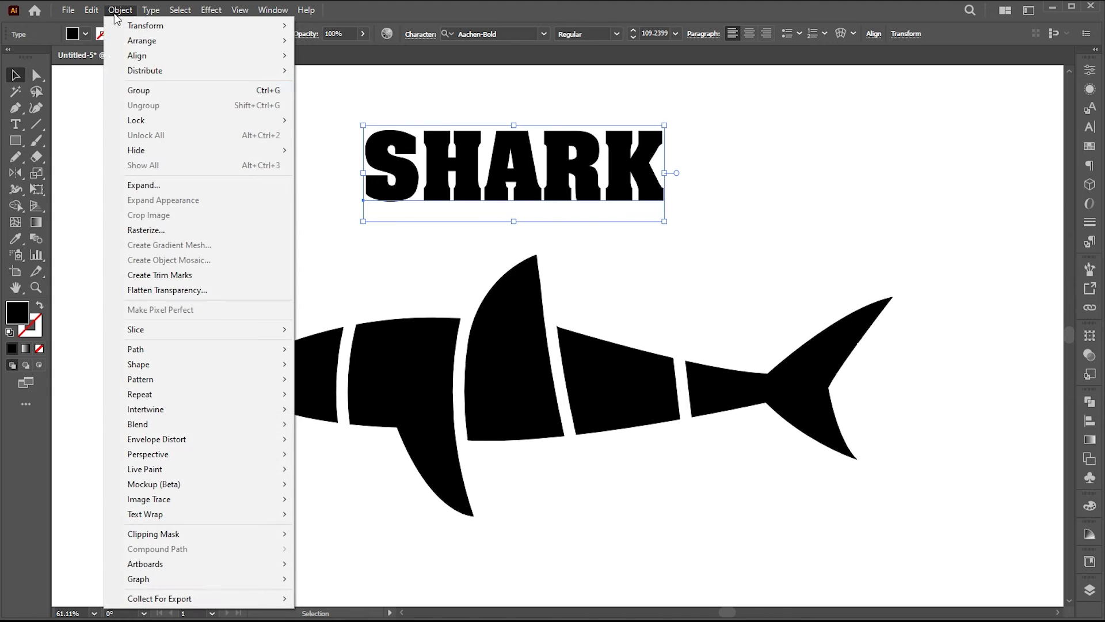
click(149, 185)
click(609, 411)
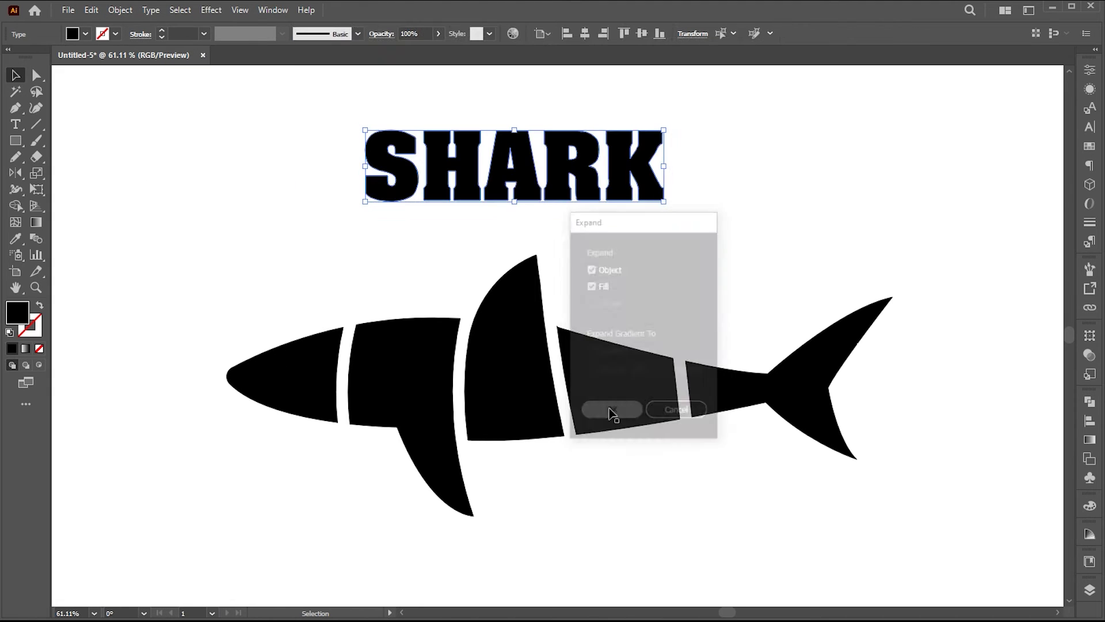
right_click(490, 161)
click(505, 331)
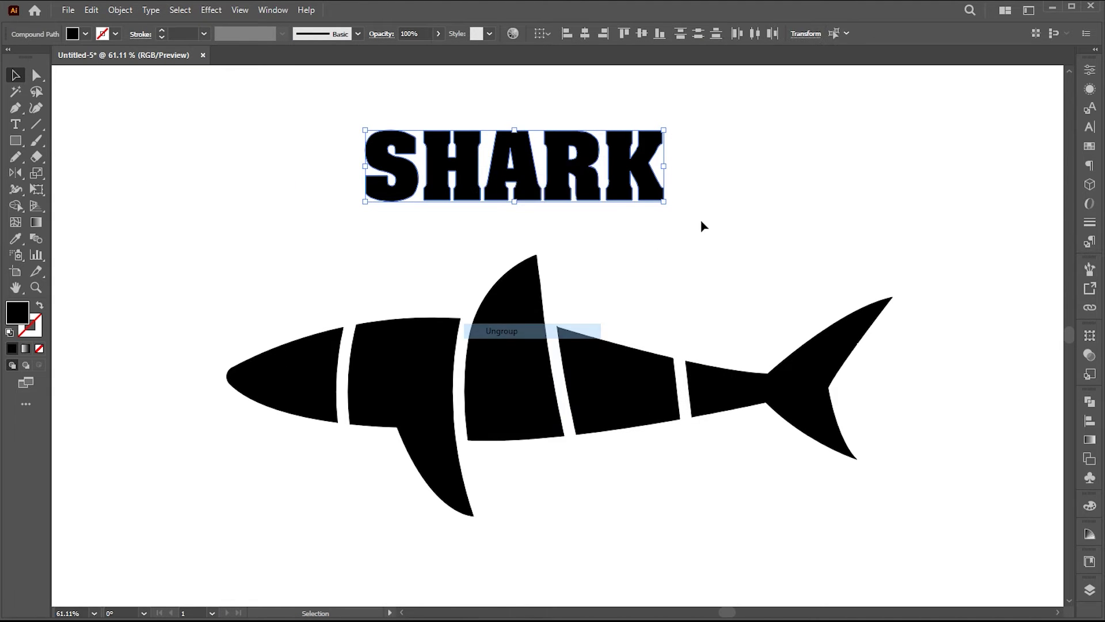
Select all shark sections, bring them to the front of the stacking order, and deselect them.
click(748, 352)
click(800, 370)
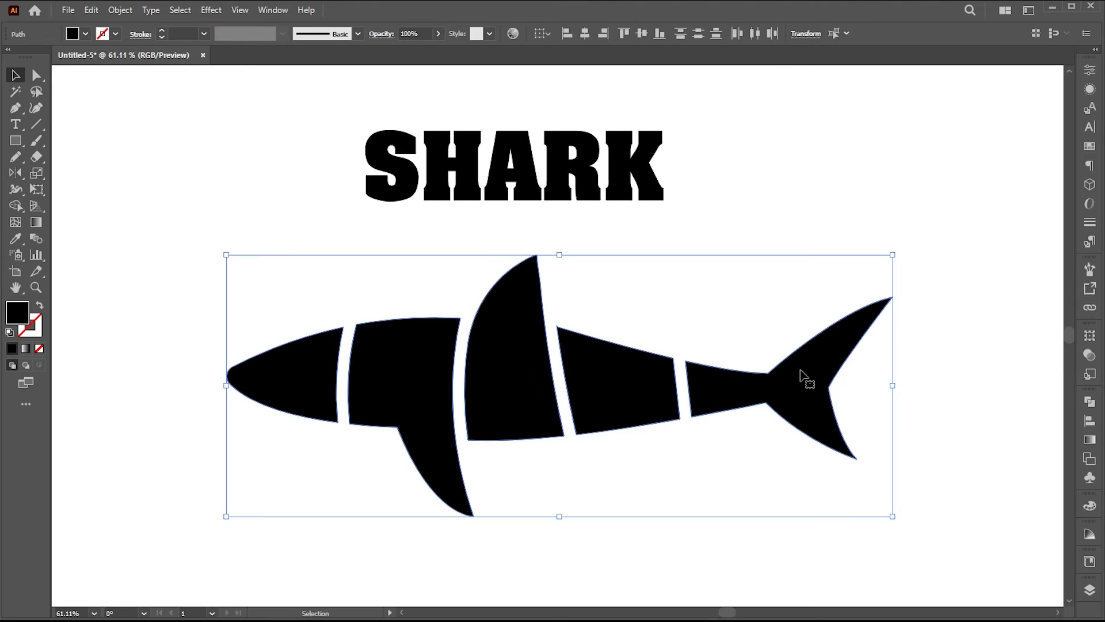
right_click(511, 269)
mouse_move(610, 566)
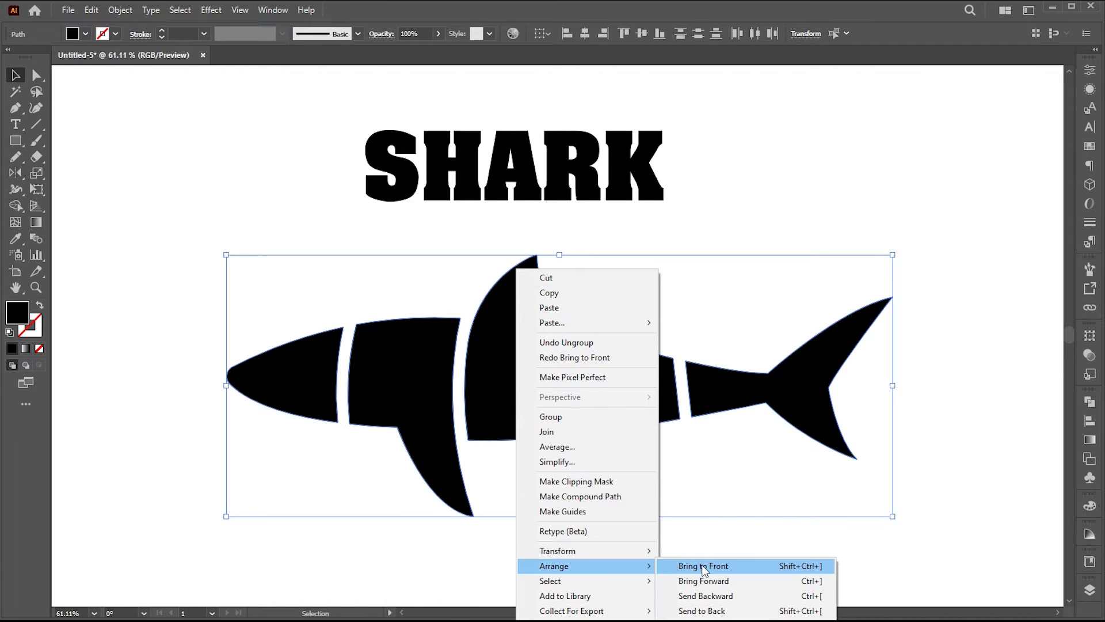
click(704, 567)
click(653, 519)
Warp the letter S into the shark's head section with Envelope Distort, Make with Top Object, and deselect it.
click(393, 173)
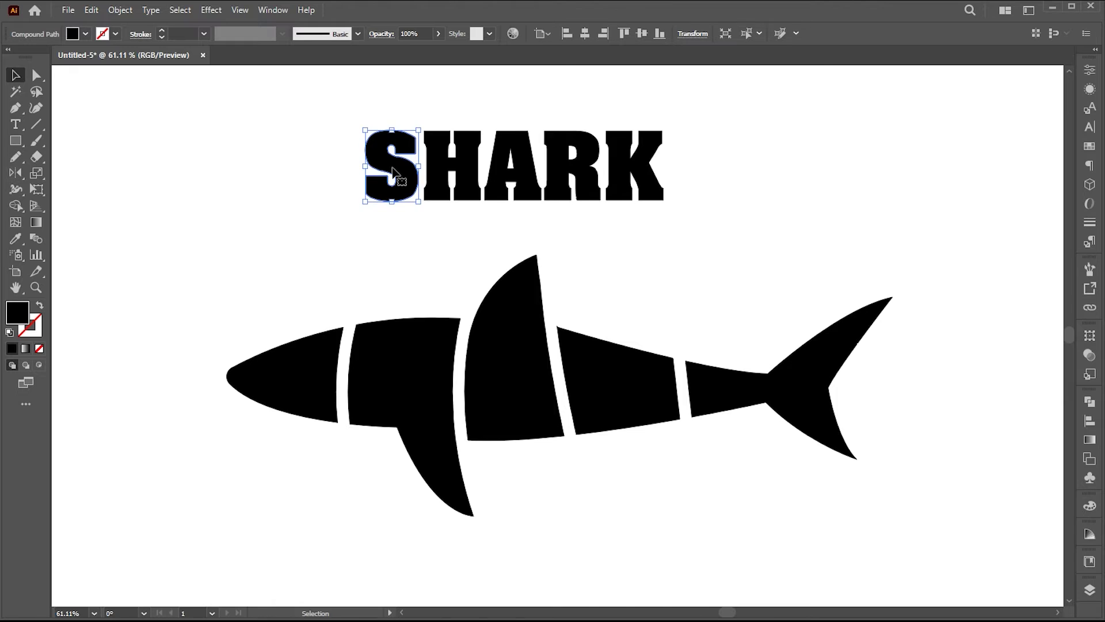
shift+click(320, 359)
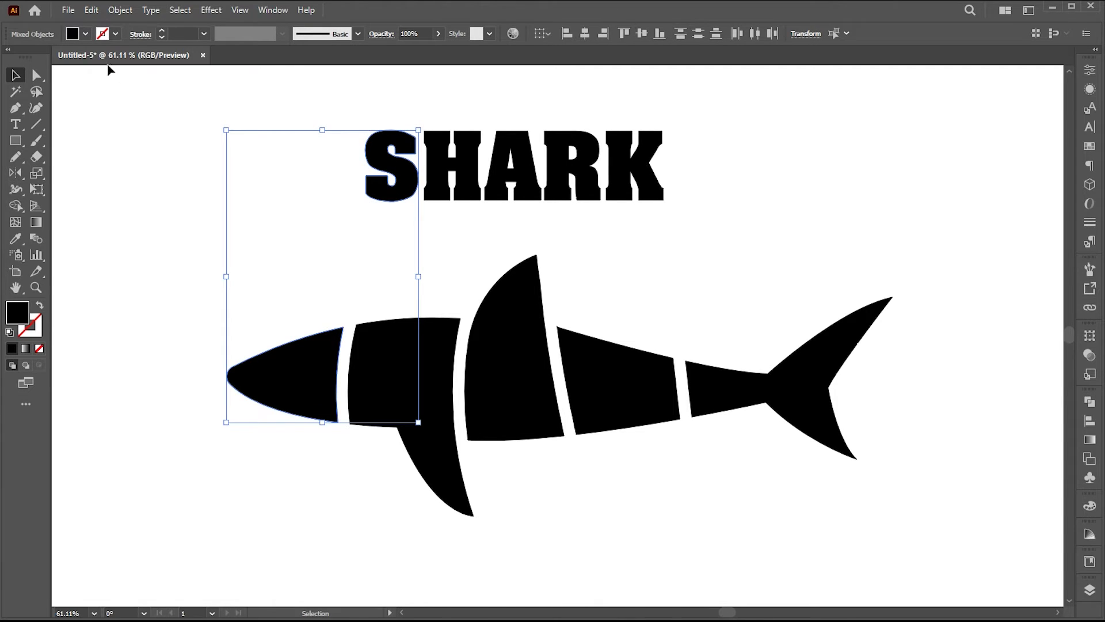
click(109, 12)
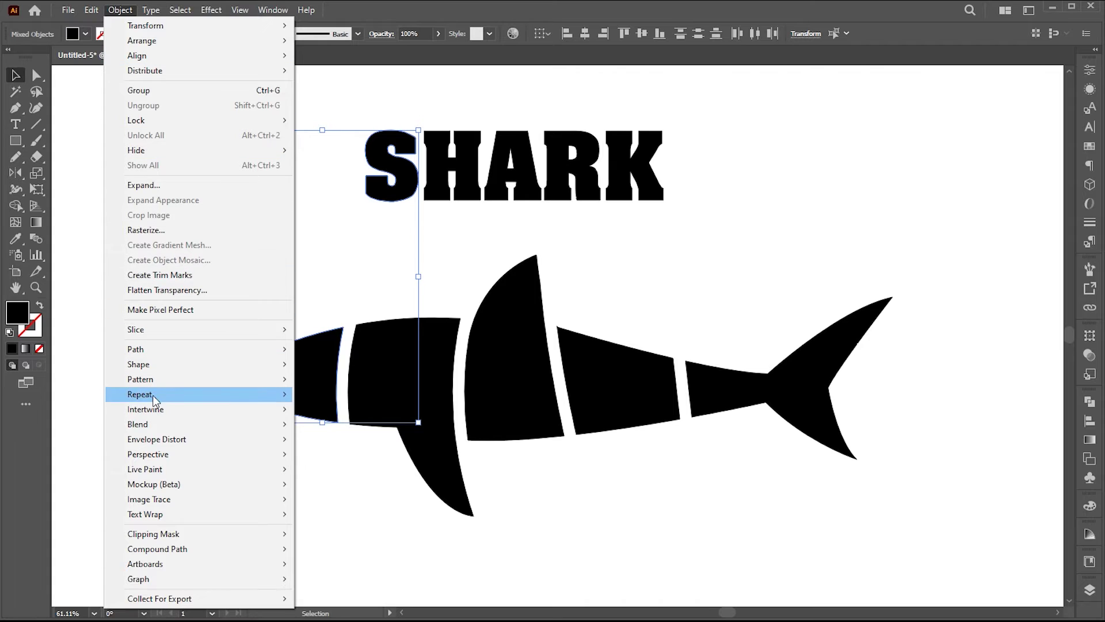
mouse_move(150, 442)
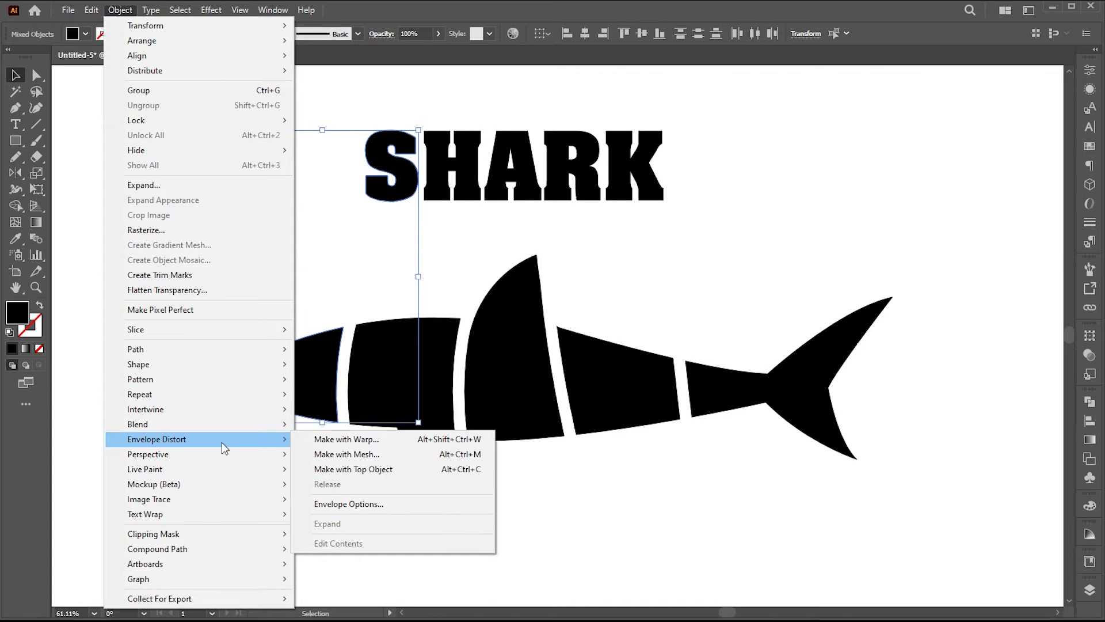
click(352, 471)
click(353, 476)
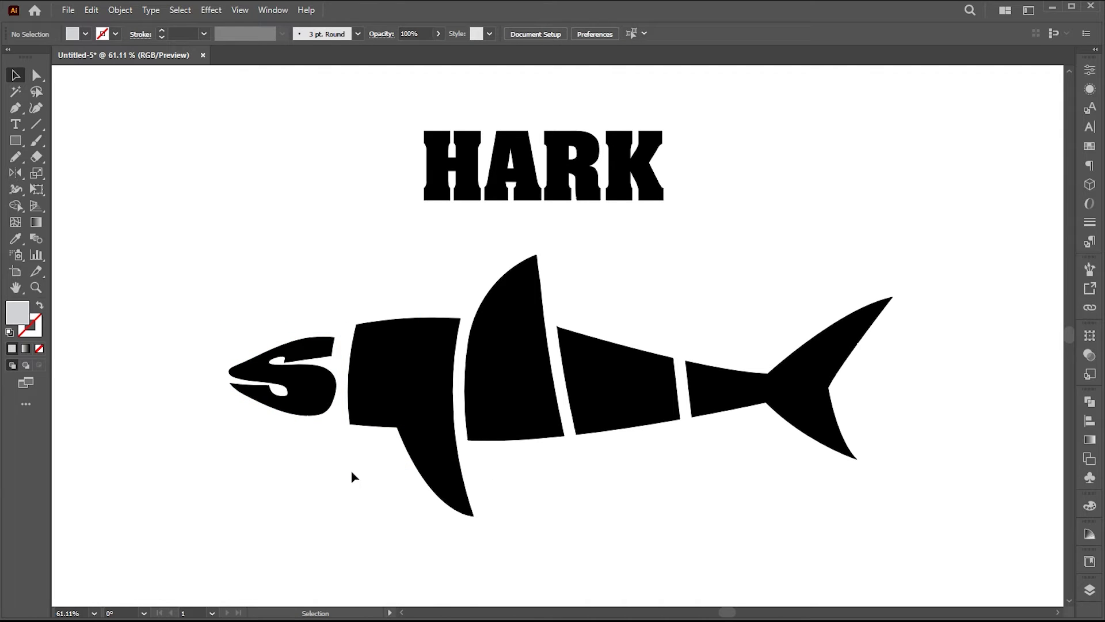
Warp the letter H into the body section with the pectoral fin using Envelope Distort, Make with Top Object.
click(470, 194)
shift+click(415, 358)
click(120, 9)
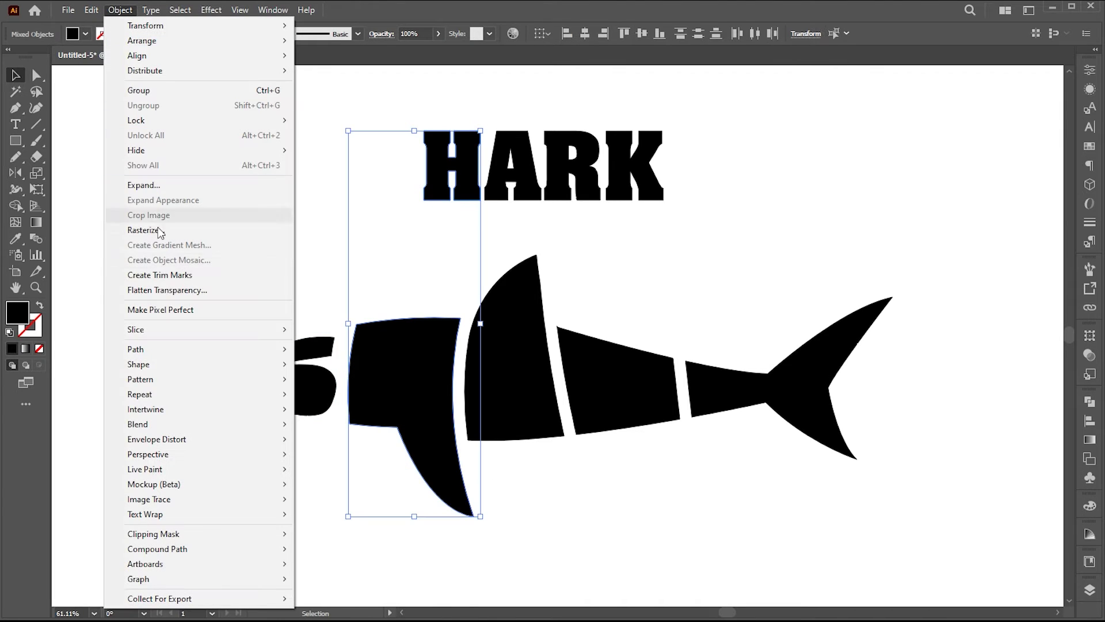
mouse_move(155, 438)
click(344, 465)
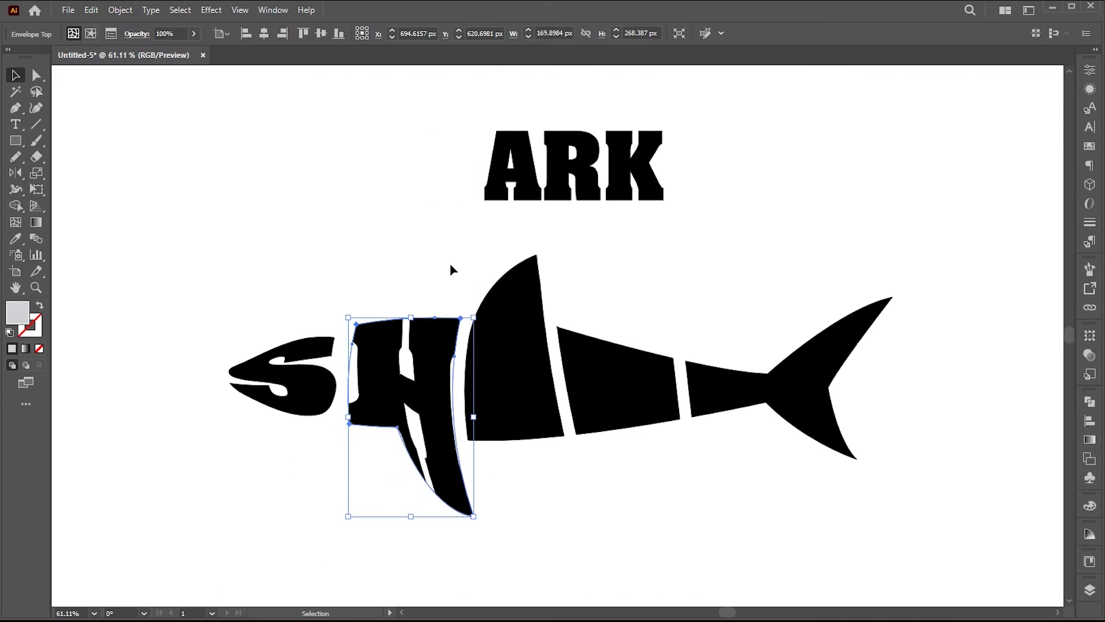
Warp the letter A into the dorsal fin section using Envelope Distort, Make with Top Object.
click(500, 182)
shift+click(514, 381)
key(ctrl+alt+c)
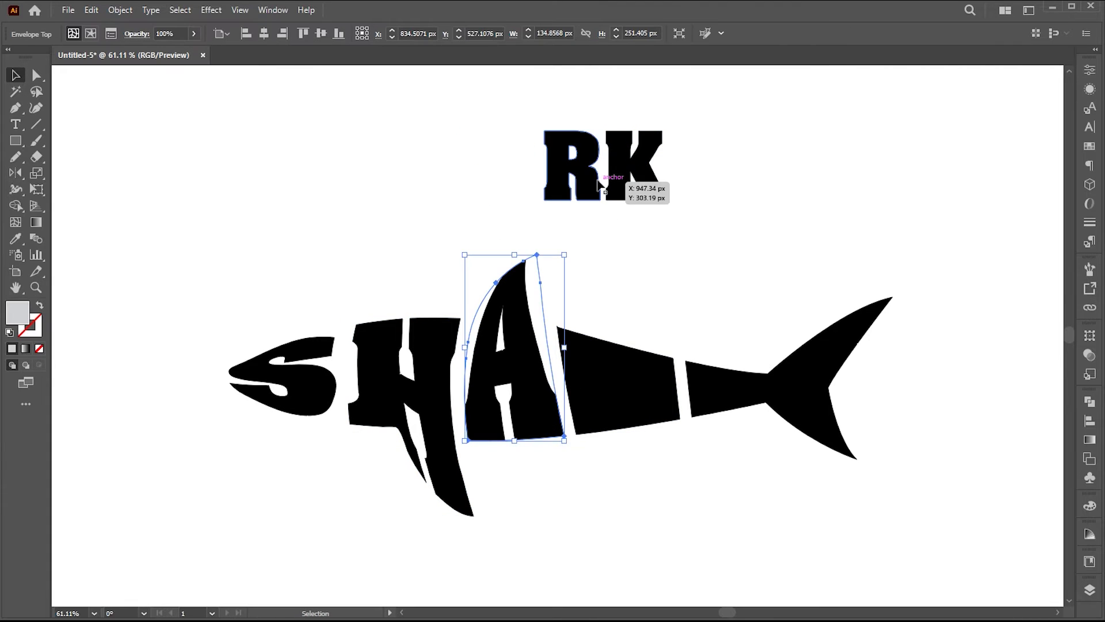
Warp the letter R into the body section behind the dorsal fin with a top-object envelope, and deselect it.
click(599, 183)
shift+click(611, 370)
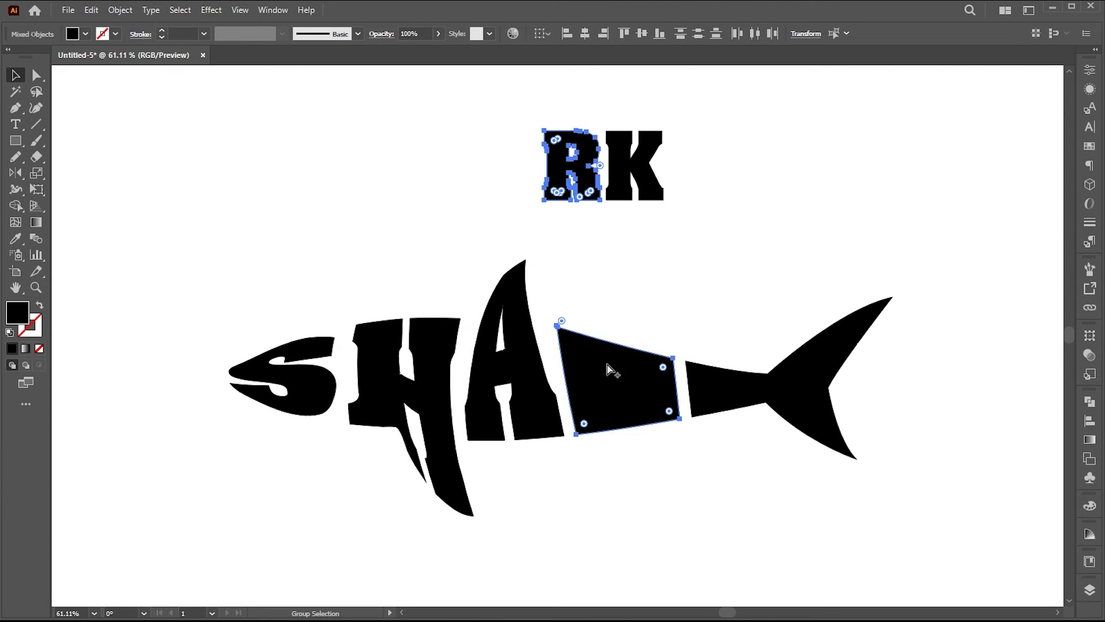
key(ctrl+alt+c)
click(740, 212)
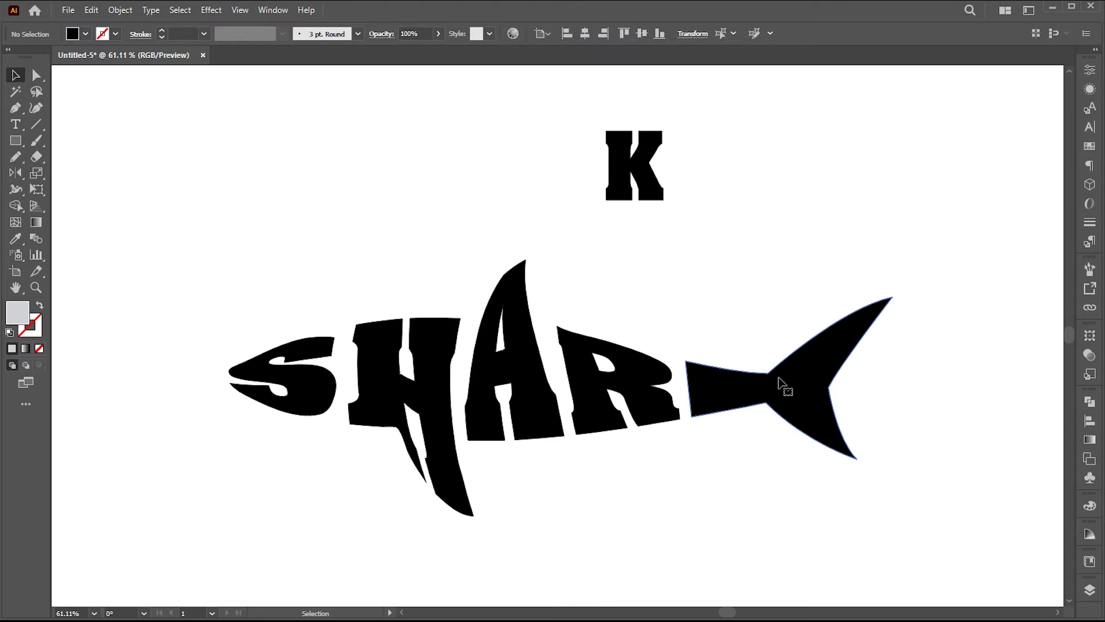
click(806, 397)
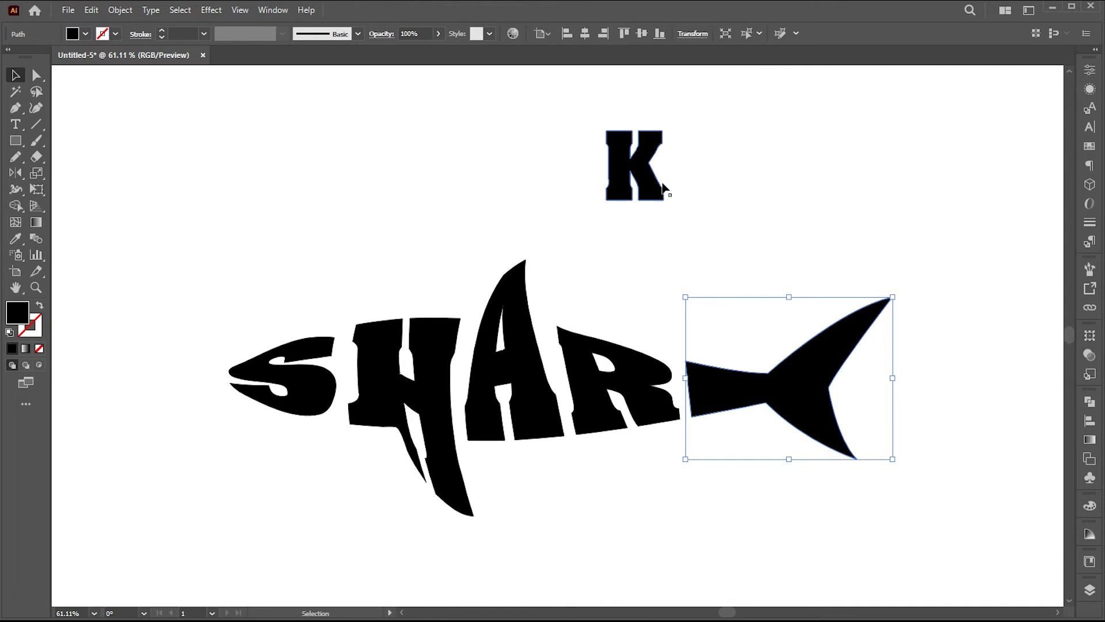
click(736, 251)
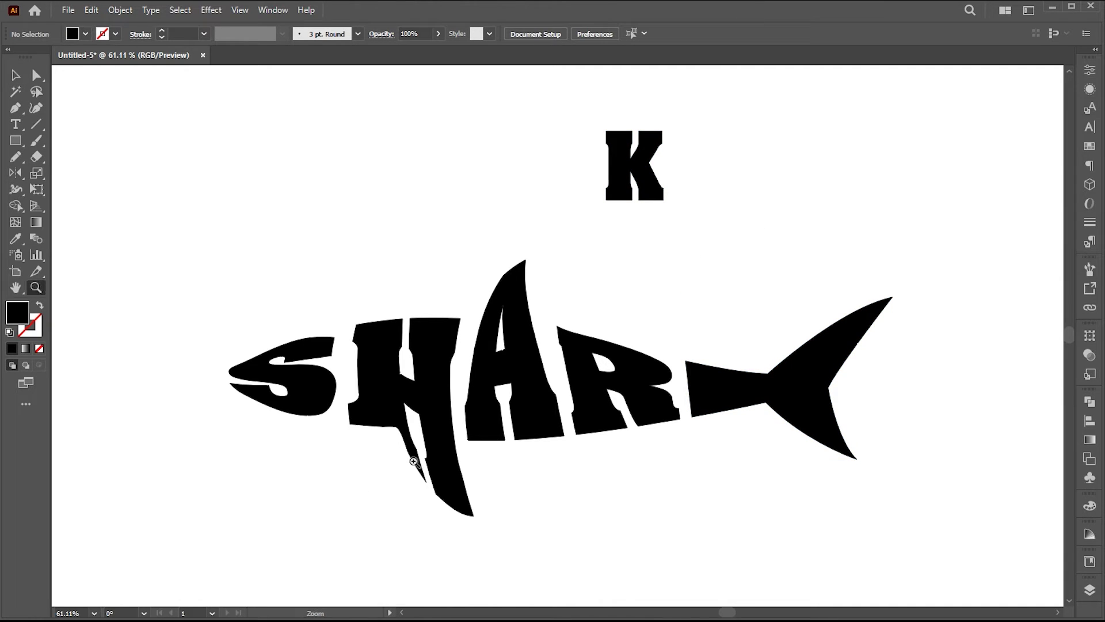
mouse_move(338, 426)
mouse_down()
mouse_move(382, 424)
mouse_move(336, 414)
mouse_up()
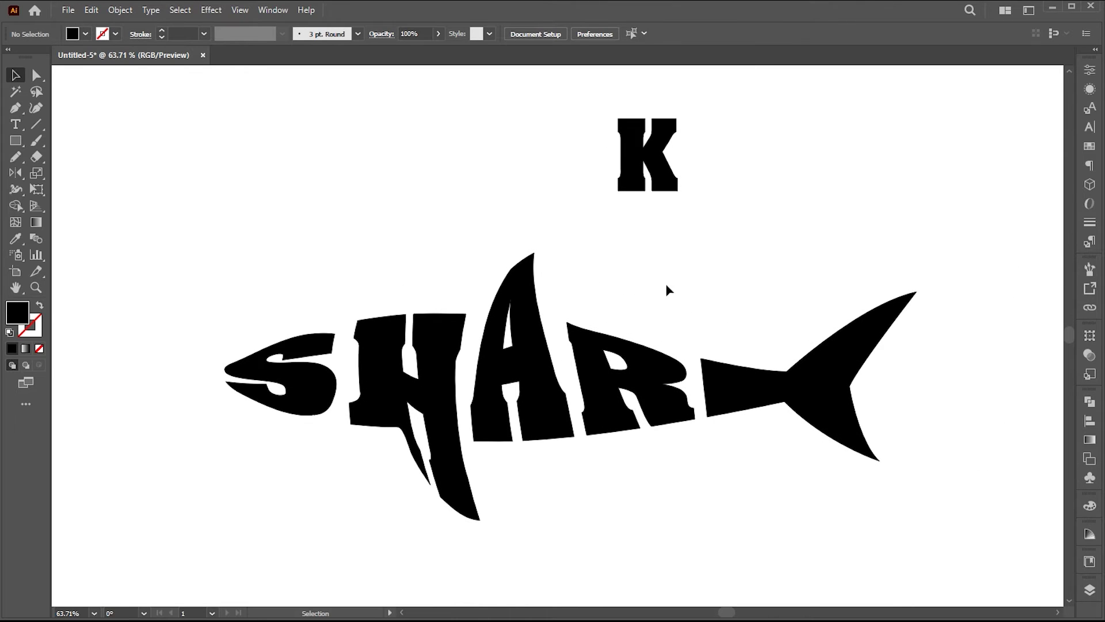
Expand the four warped letters S, H, A and R into plain paths and deselect them.
drag(667, 290, 258, 462)
click(112, 10)
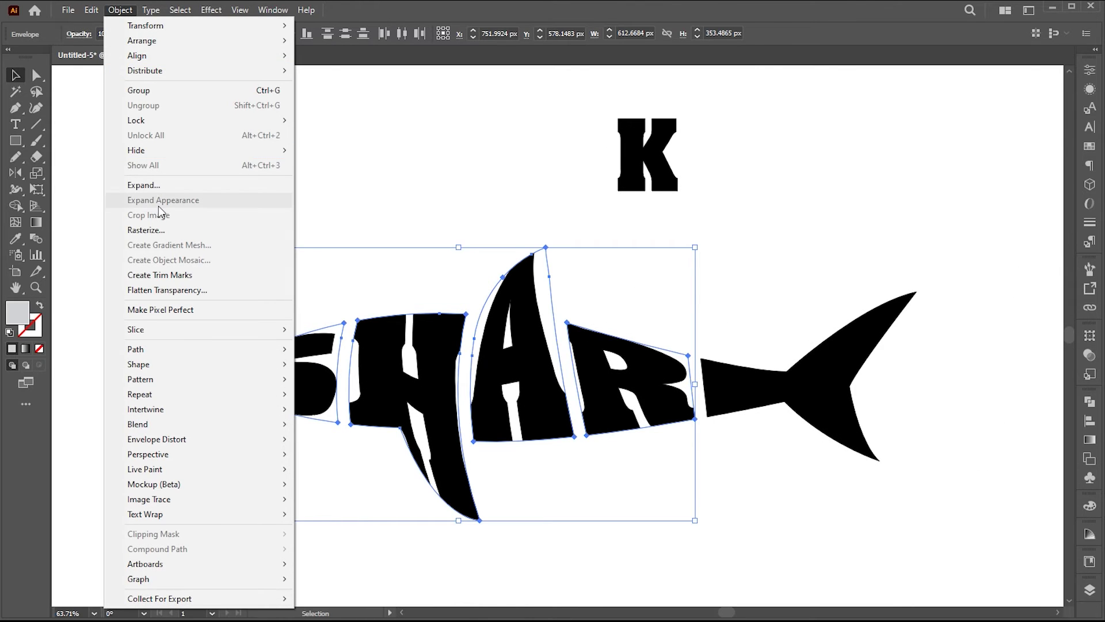
click(160, 187)
key(Return)
scroll(412, 328, up, 5)
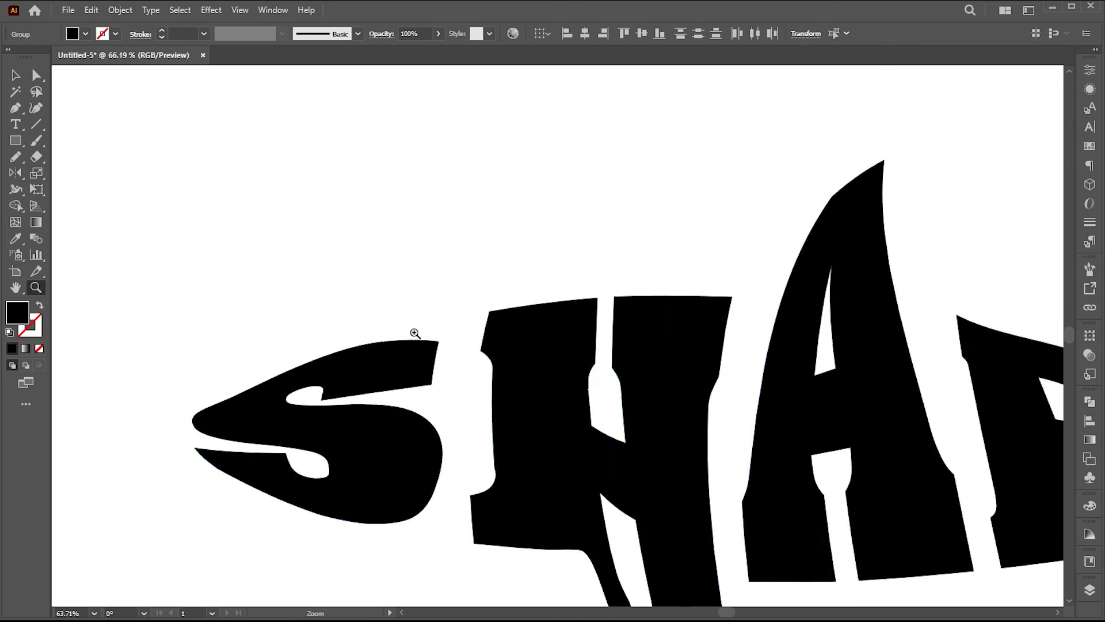
click(483, 338)
Redraw the rounded back edge of the letter S with the Pencil tool, accepting its options, so it bulges further toward the H.
key(a)
scroll(469, 257, up, 2)
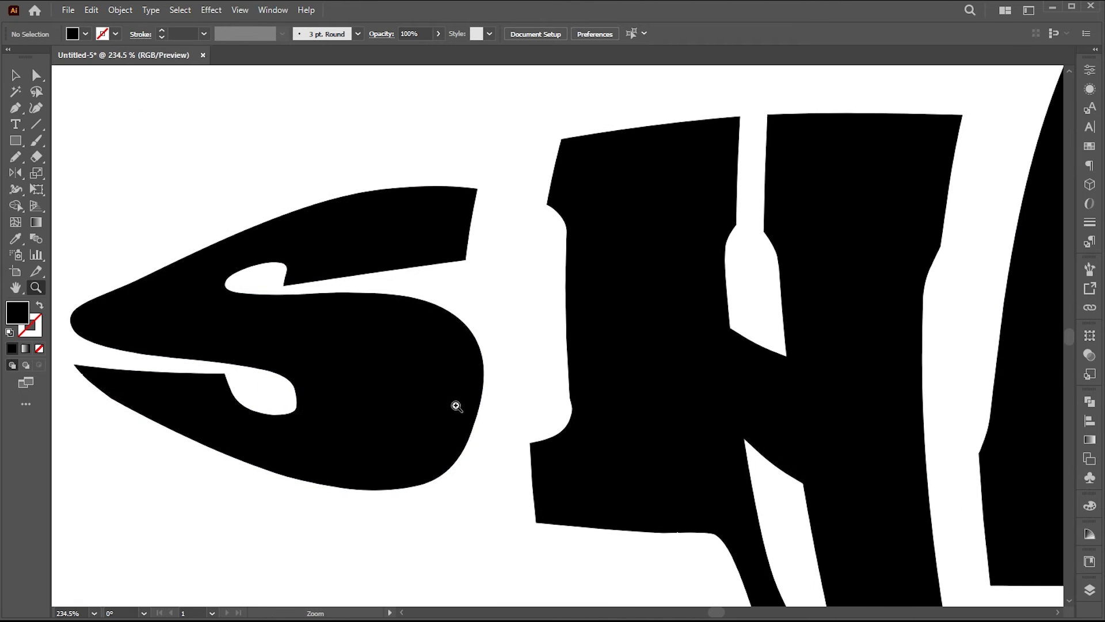
click(433, 391)
mouse_move(16, 161)
mouse_down()
mouse_move(106, 172)
mouse_move(90, 171)
mouse_up()
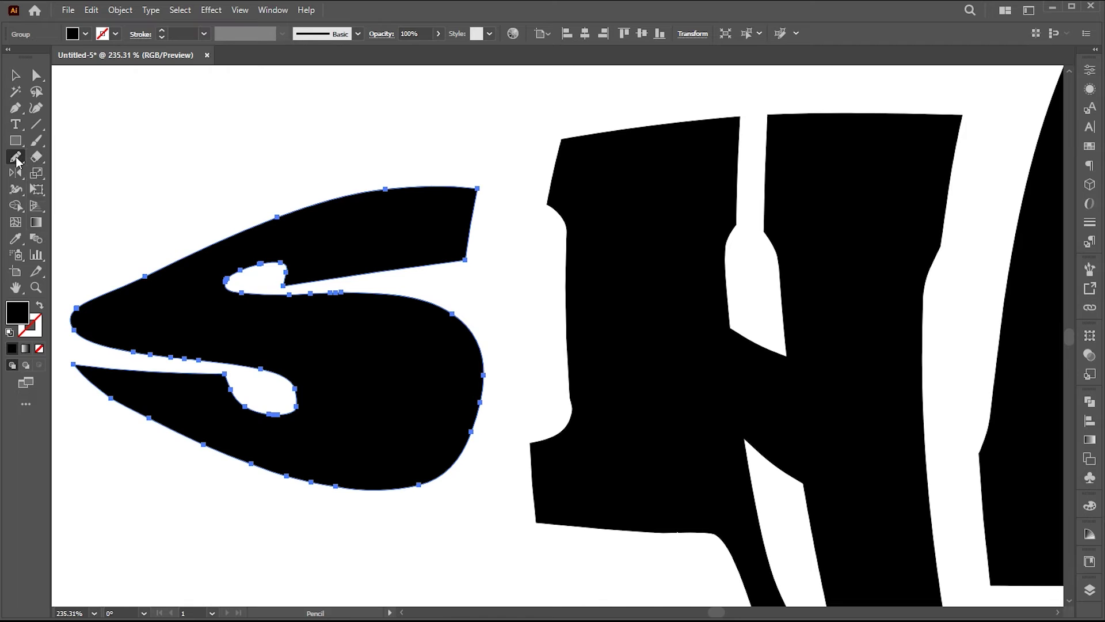
double_click(16, 160)
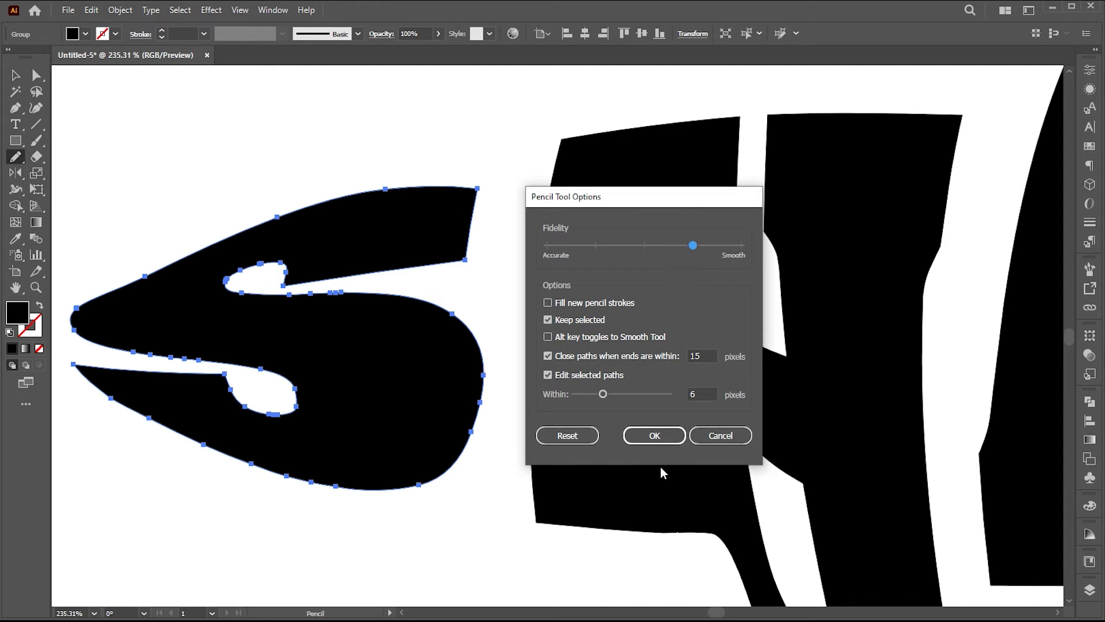
click(654, 435)
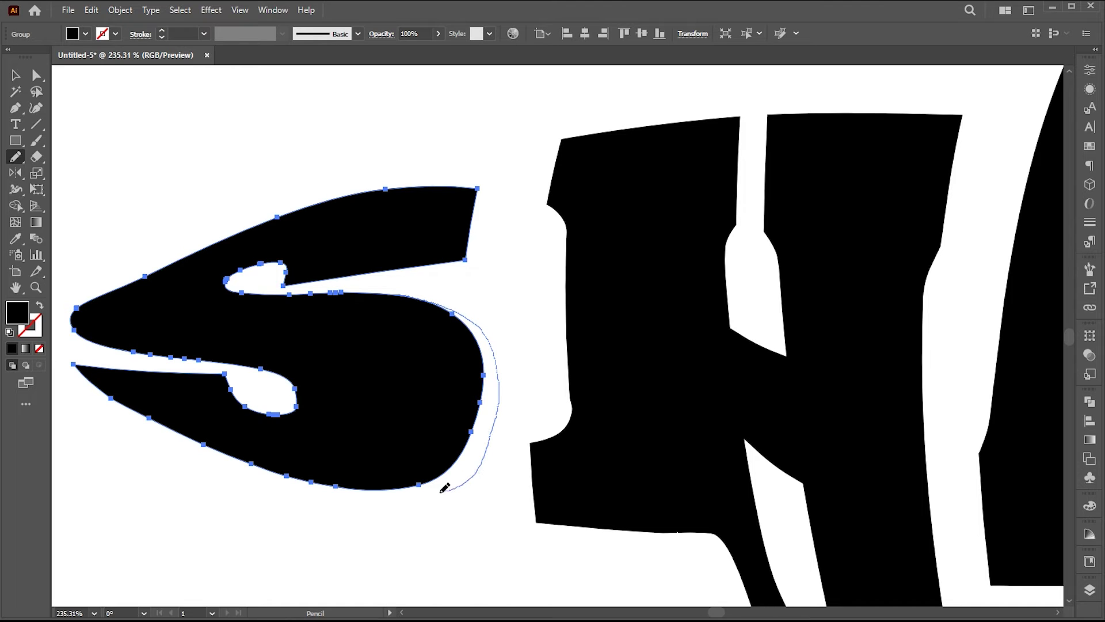
drag(445, 489, 444, 490)
Smooth the redrawn back curve of the letter S with the Smooth tool.
drag(23, 157, 23, 156)
click(75, 192)
drag(497, 397, 475, 472)
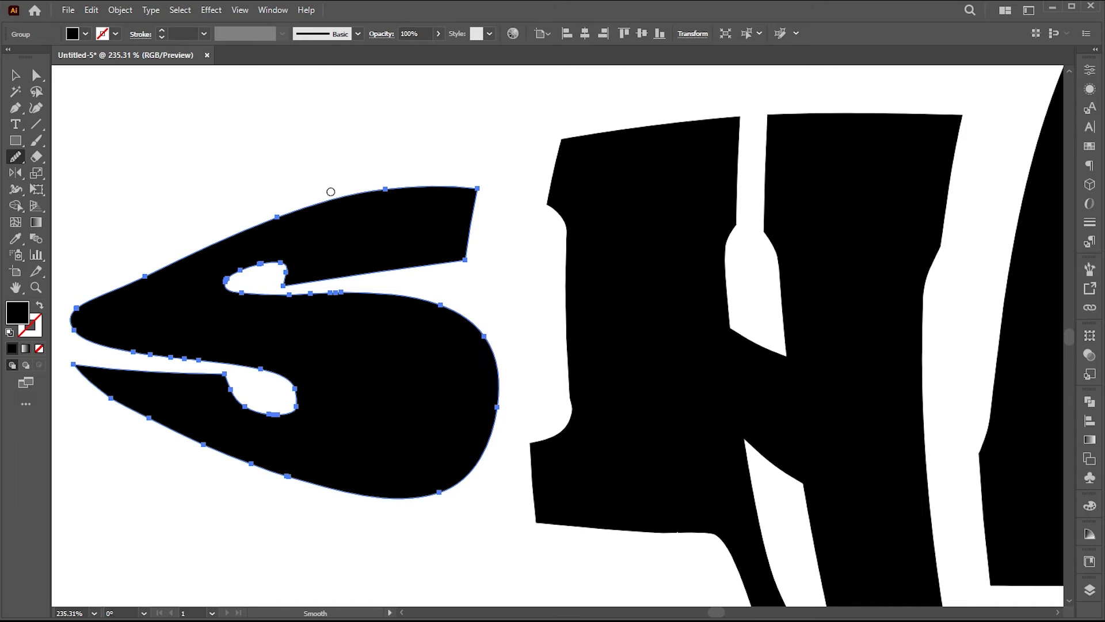
Move the anchor at the S's lower mouth opening slightly down to slim the lower jaw, and deselect the letter.
key(a)
drag(224, 374, 229, 384)
click(192, 369)
click(111, 399)
click(74, 365)
click(501, 254)
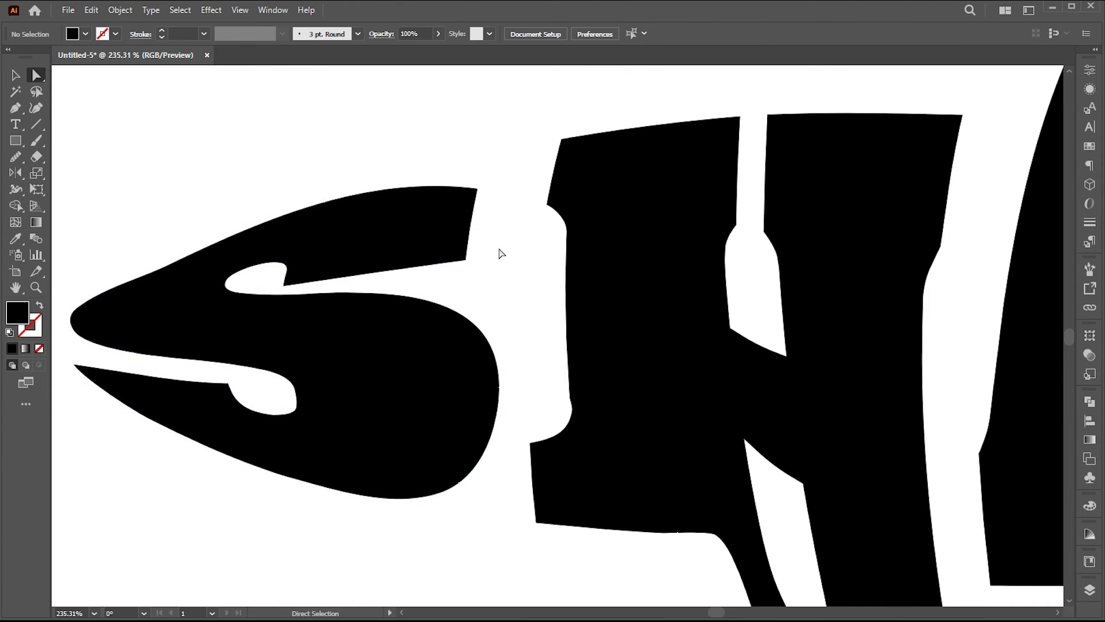
Shift the upper front corner of the letter H slightly toward the S and down, and deselect it.
key(z)
drag(443, 279, 451, 252)
key(a)
click(439, 227)
drag(429, 204, 419, 208)
drag(643, 382, 612, 338)
key(v)
key(ctrl+shift+a)
Adjust the pointed front leg of the letter H and remove the extra anchor on the leg's outer edge.
drag(558, 523, 523, 523)
key(ctrl+space)
click(519, 482)
drag(470, 469, 503, 416)
drag(538, 540, 513, 495)
key(ctrl+space)
drag(483, 455, 521, 454)
click(487, 456)
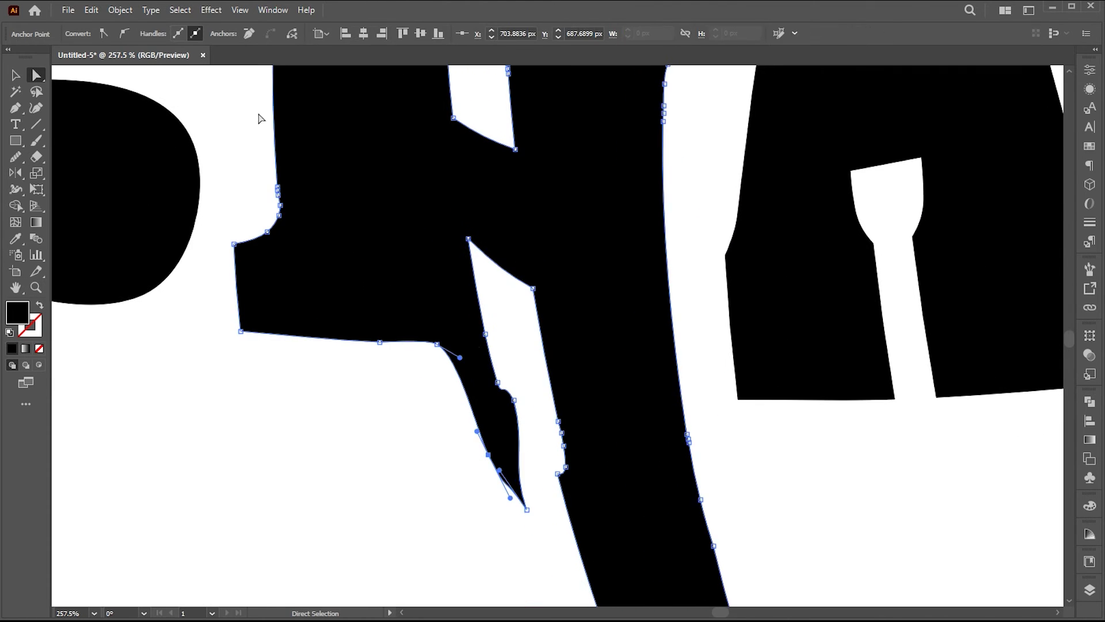
click(249, 33)
Reposition the tip of the H's front leg and adjust its handles to straighten the leg's inner edge.
drag(527, 513, 514, 488)
mouse_move(499, 438)
mouse_down()
mouse_move(515, 445)
mouse_move(521, 393)
mouse_move(513, 429)
mouse_up()
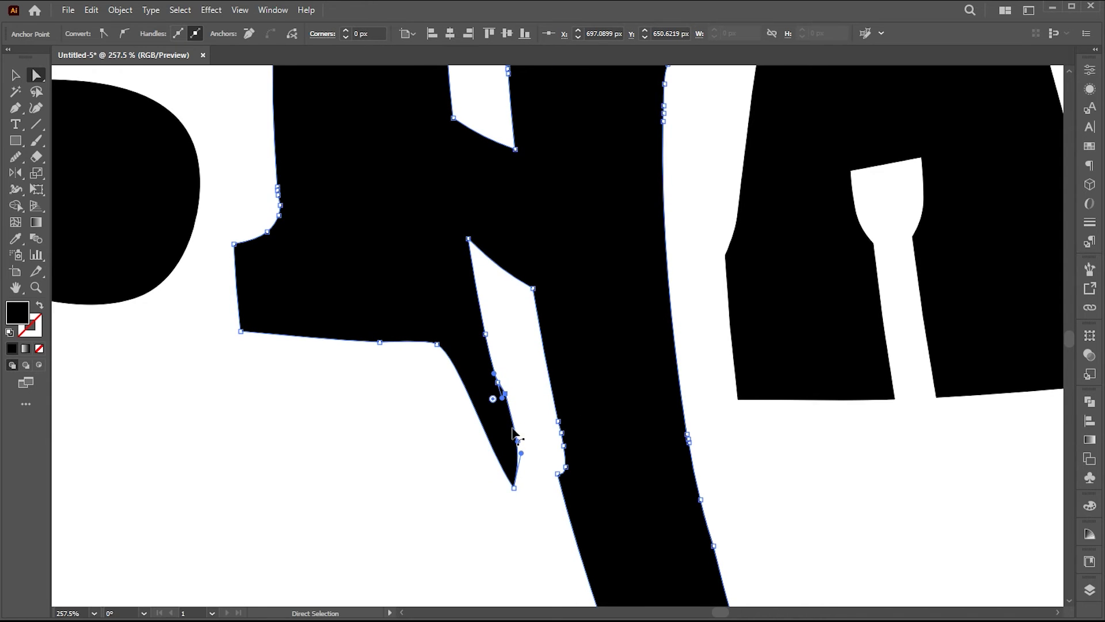
drag(514, 488, 522, 494)
drag(522, 456, 514, 456)
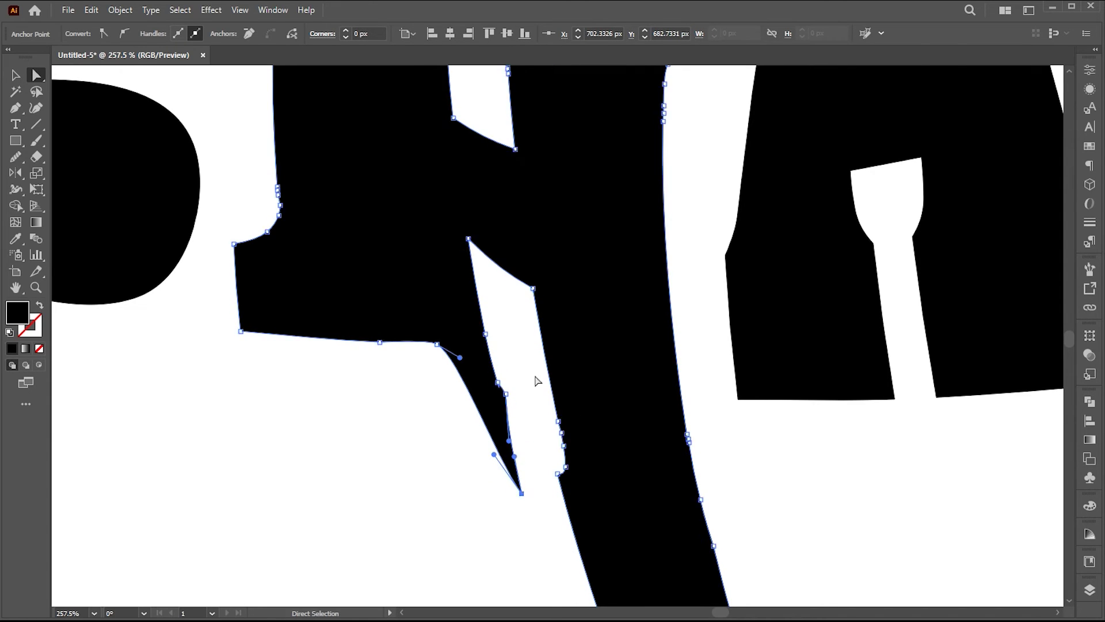
click(534, 377)
Remove the extra anchor on the inner edge of the H's front leg and pull the leg's tip slightly up and forward.
click(498, 382)
click(248, 33)
drag(513, 314, 489, 530)
shift+click(522, 493)
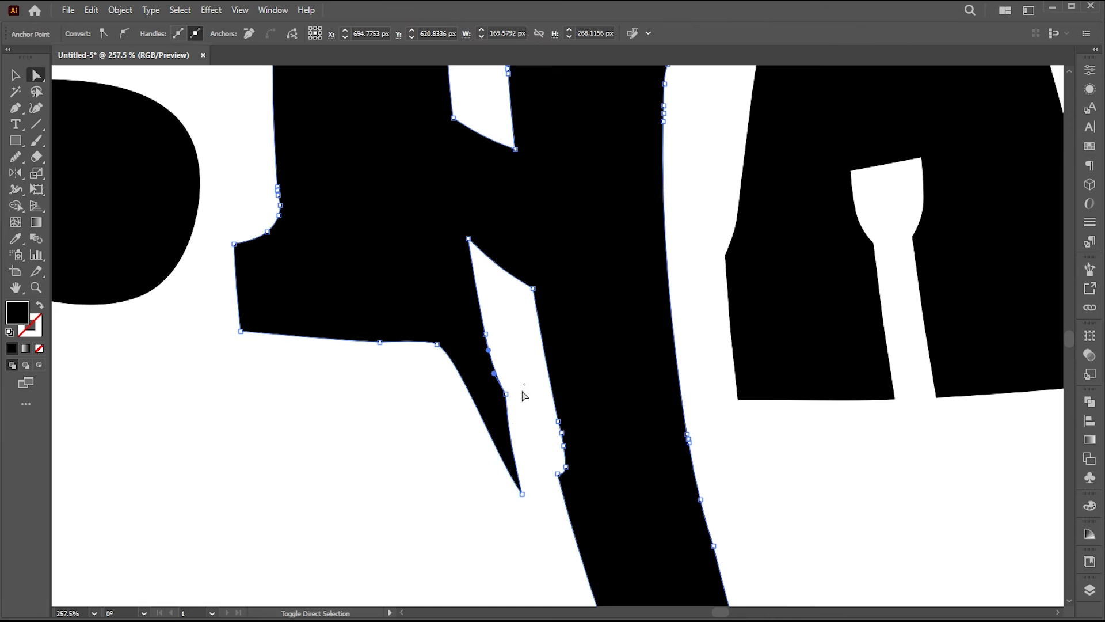
shift+click(485, 333)
drag(522, 494, 513, 488)
click(494, 358)
Reposition the anchor on the front edge of the letter A's fin and extend its lower handle to smooth the curve.
drag(587, 345, 403, 328)
click(570, 239)
scroll(548, 189, up, 1)
drag(558, 197, 537, 215)
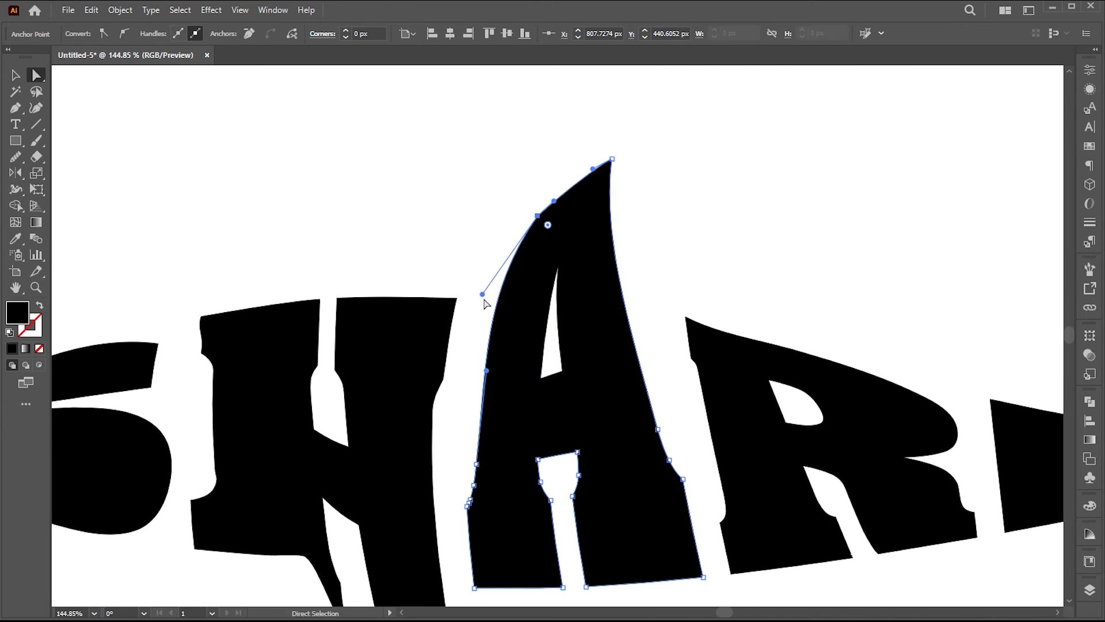
drag(483, 296, 471, 330)
drag(564, 194, 582, 115)
click(624, 180)
click(569, 138)
click(620, 134)
Remove the extra anchors on the front edge of the letter R and shift its upper pointed corner slightly toward the A.
drag(535, 380, 526, 322)
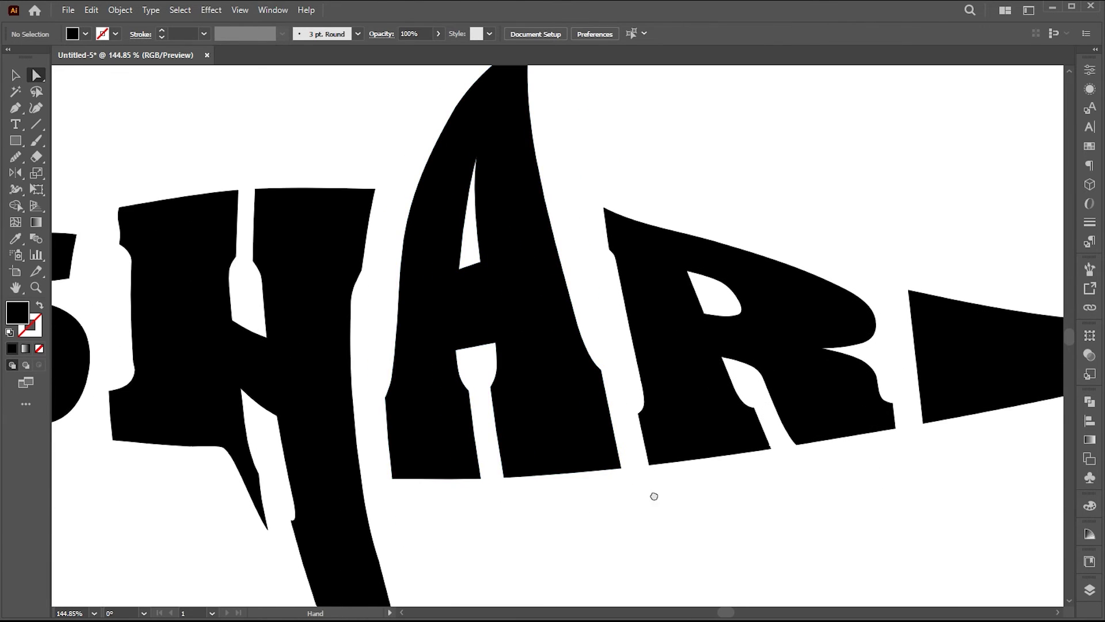
drag(654, 495, 442, 525)
drag(401, 241, 375, 232)
scroll(393, 327, up, 3)
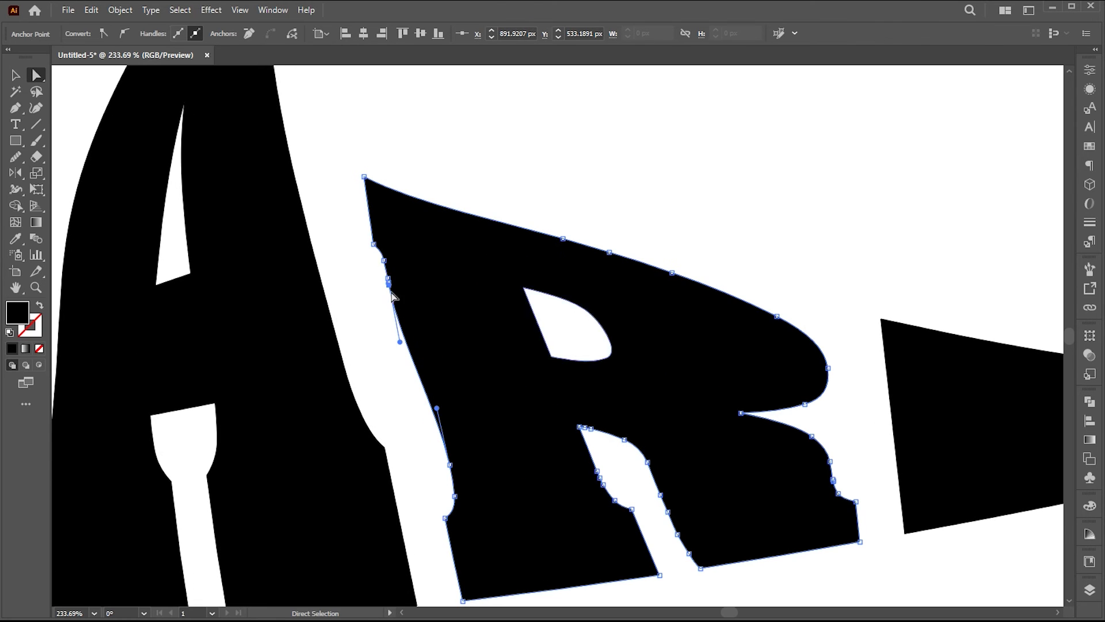
click(385, 326)
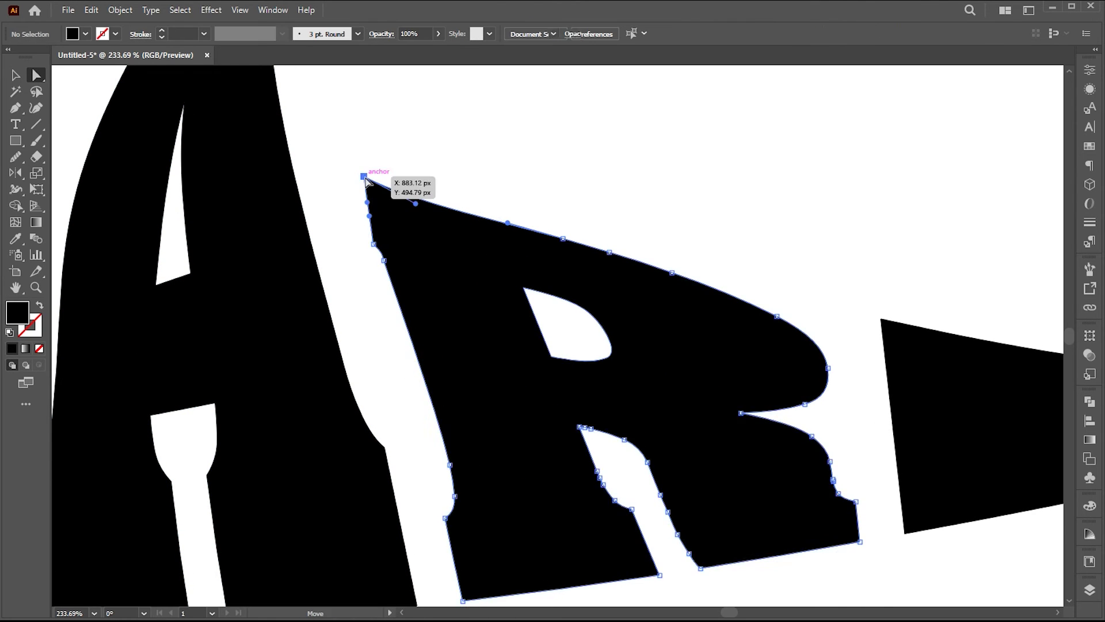
drag(363, 176, 357, 178)
click(619, 233)
Move the notch anchor between the tail lobes toward the body and adjust the handle on the lower lobe's inner edge.
drag(656, 282, 581, 287)
drag(665, 326, 570, 286)
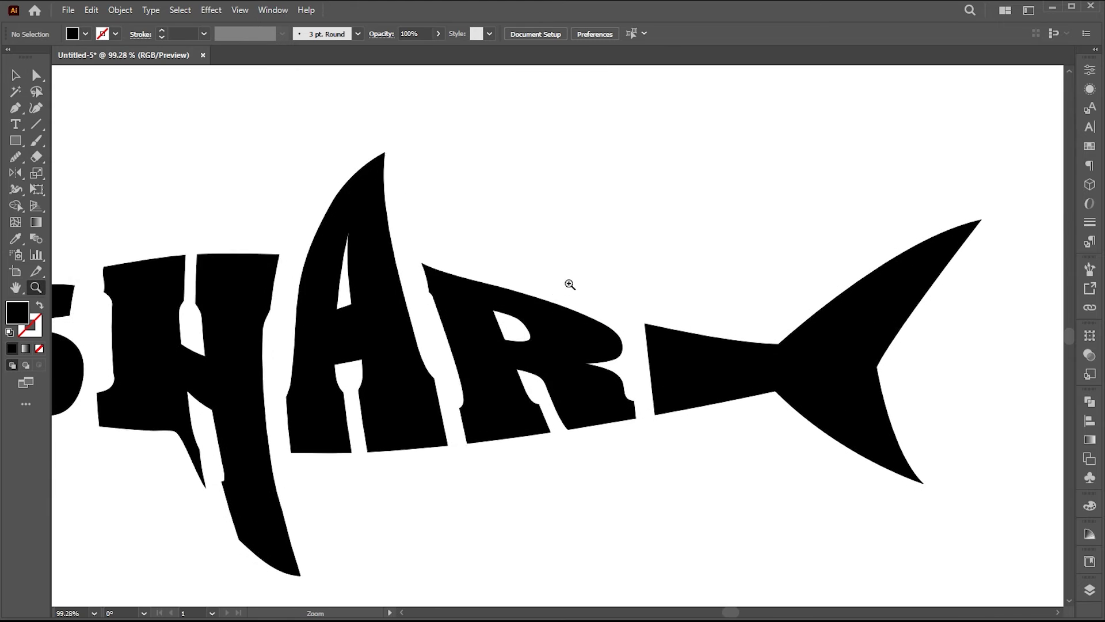
drag(797, 368, 696, 367)
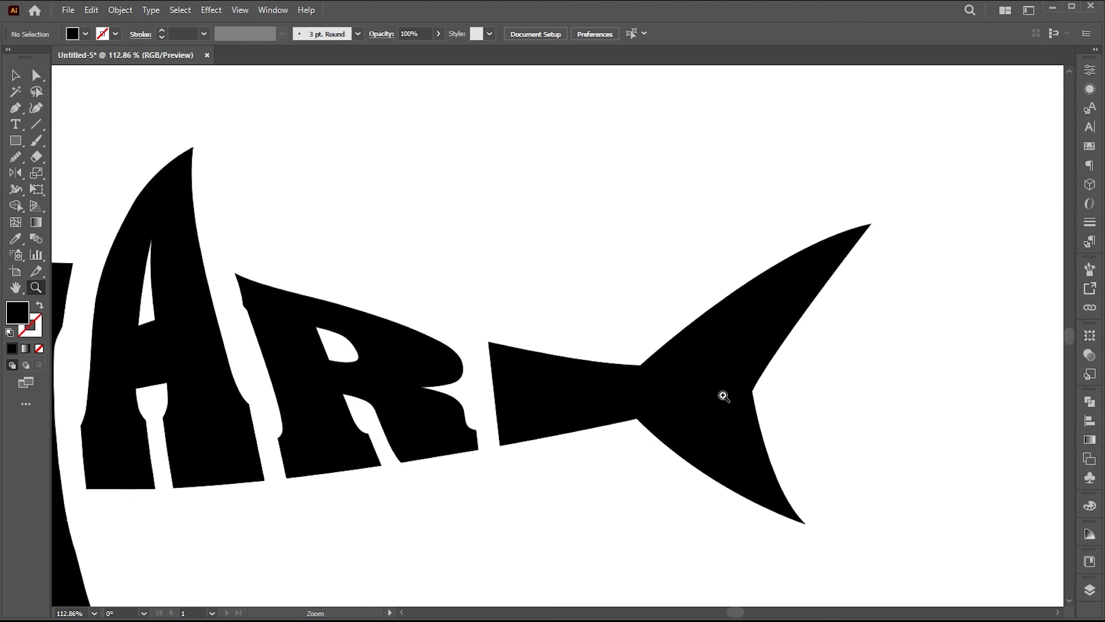
scroll(723, 395, up, 2)
key(a)
drag(751, 394, 732, 396)
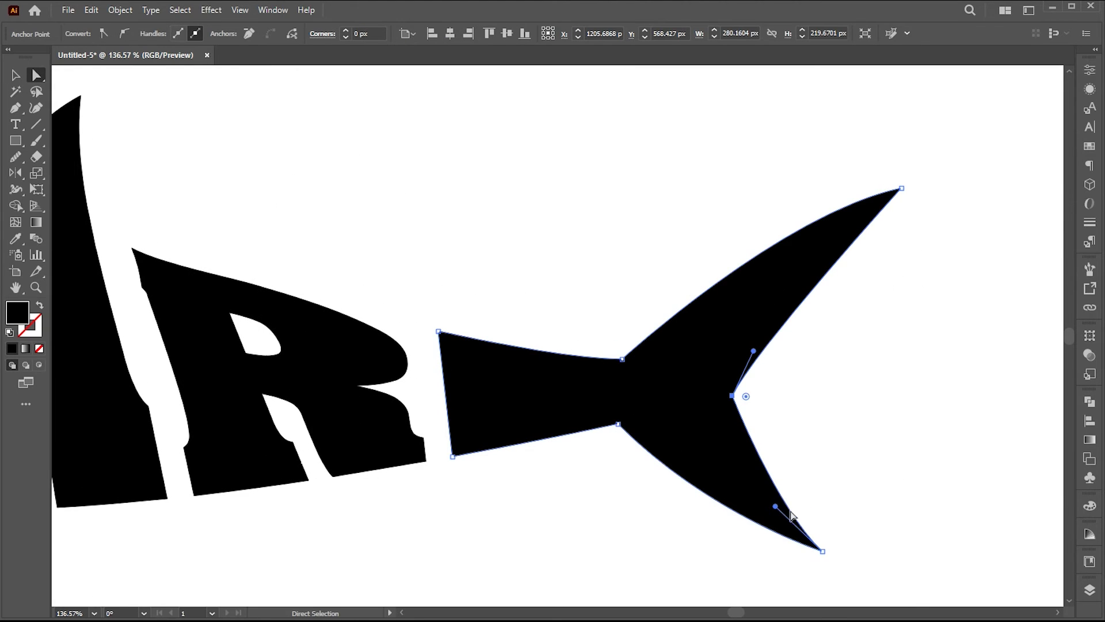
drag(775, 506, 780, 505)
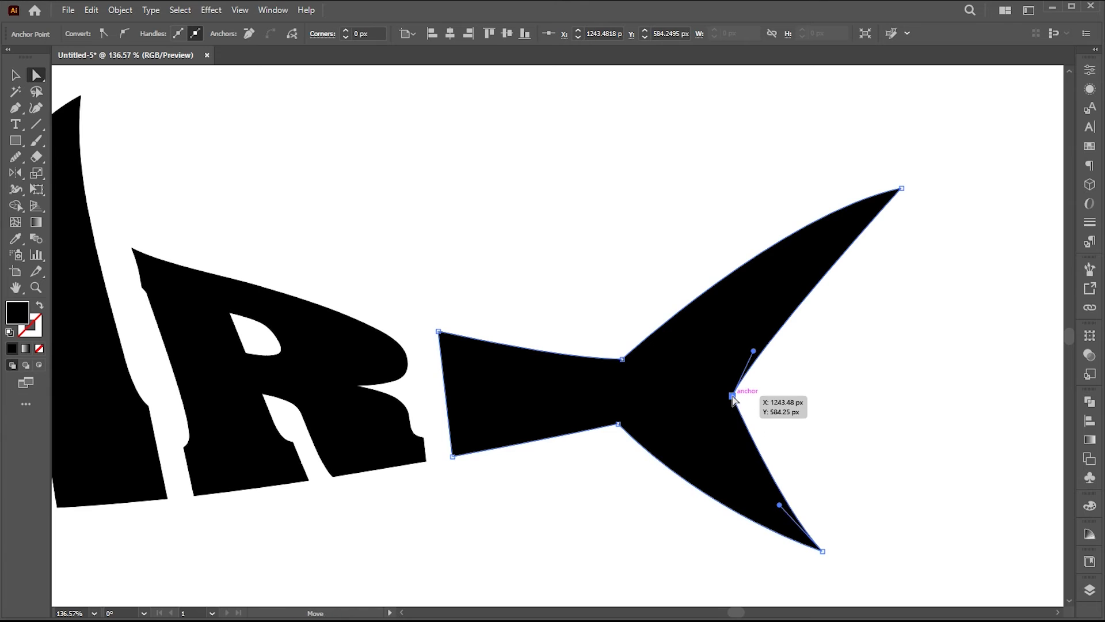
drag(733, 397, 720, 399)
click(780, 409)
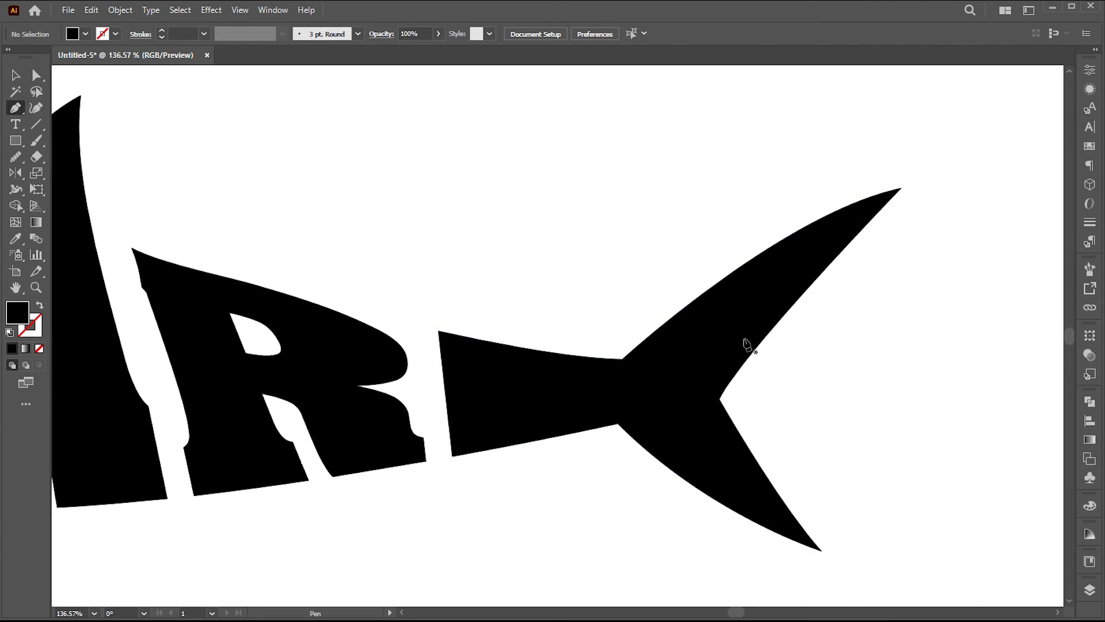
Draw a four-sided shape over the upper joint of the tail with the Pen tool and fill it with the background white.
click(680, 310)
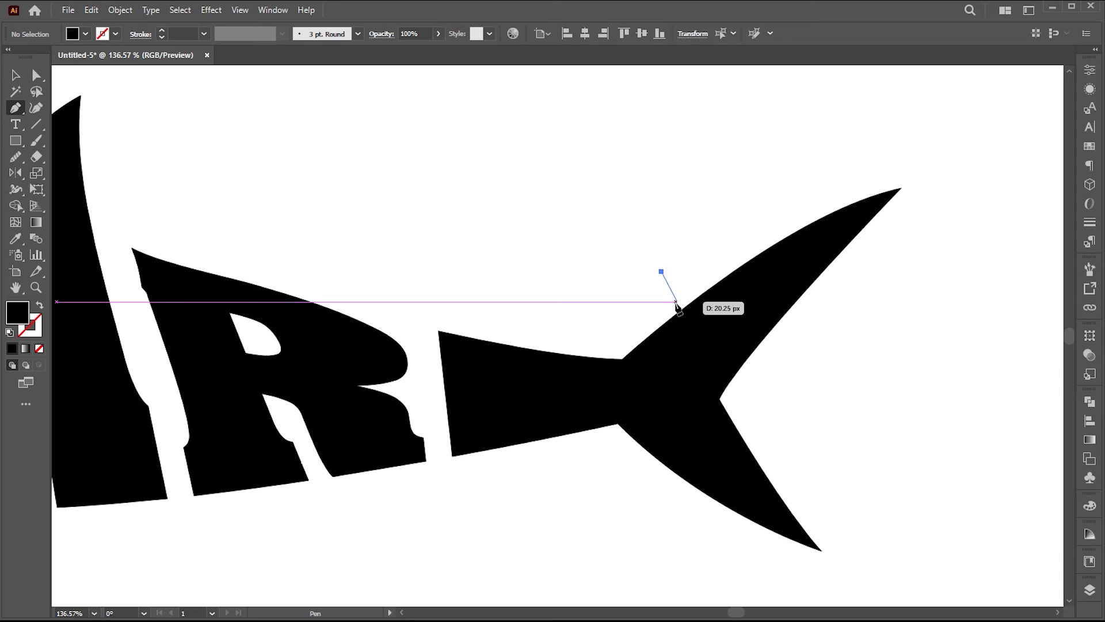
click(583, 393)
click(588, 332)
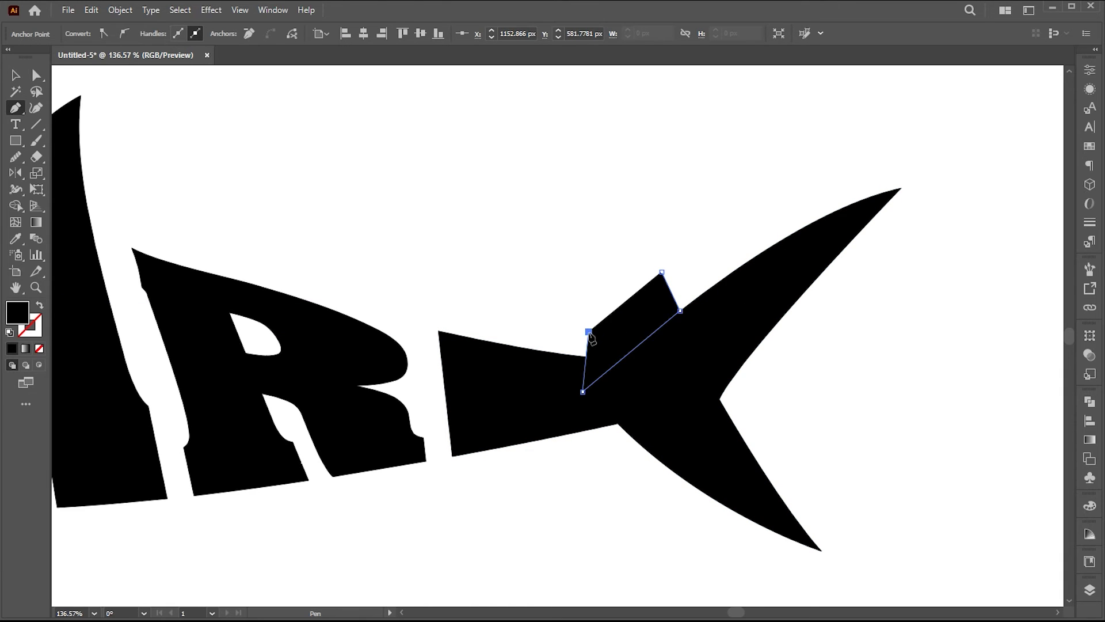
key(v)
key(i)
click(611, 216)
key(v)
click(608, 509)
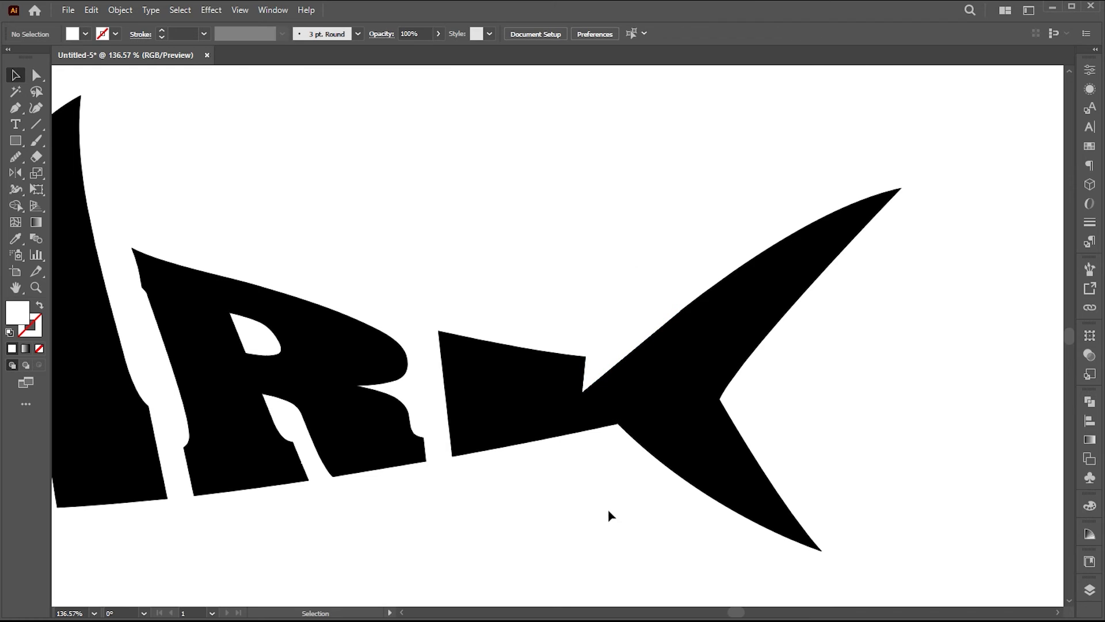
Draw a white shape along the lower edge of the tail to cut the lower notch of the K.
key(p)
click(692, 524)
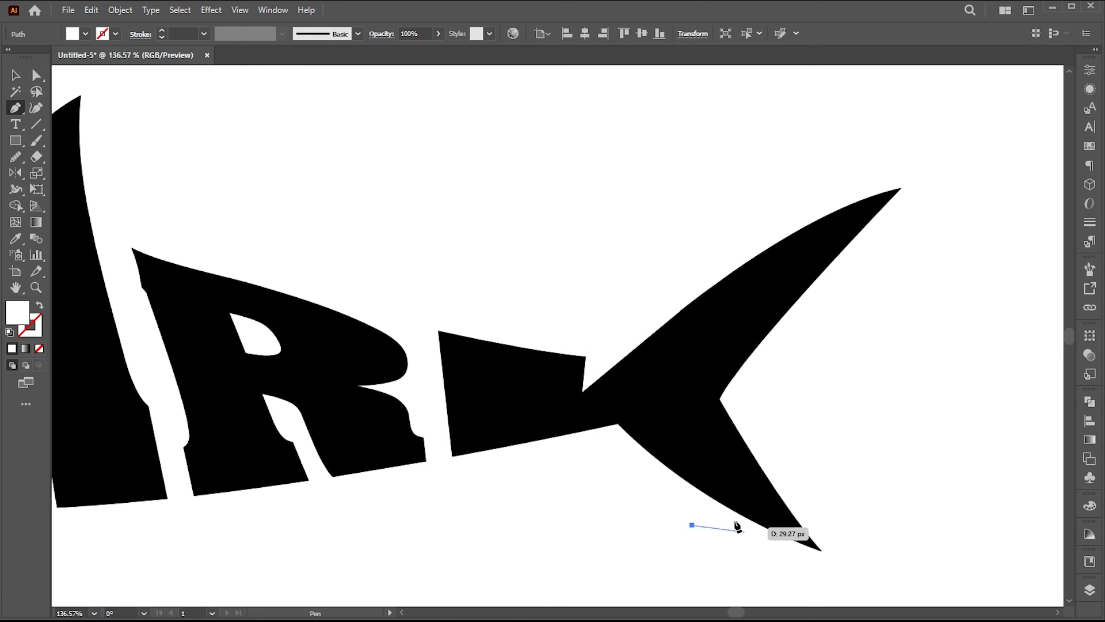
click(718, 501)
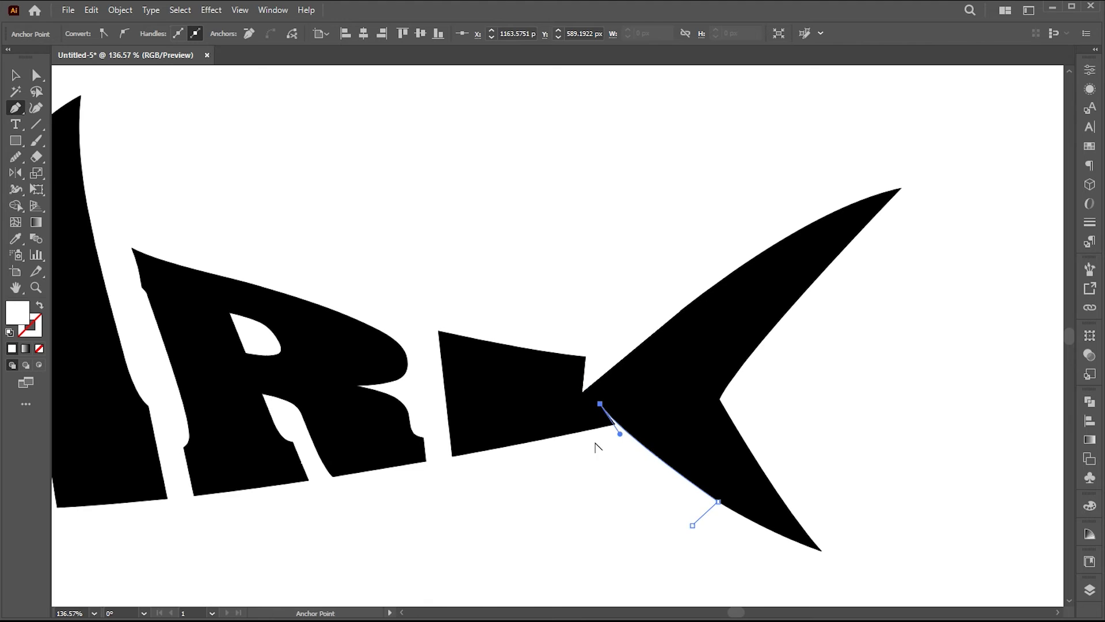
key(v)
click(620, 505)
Shift the anchor on the outer edge of the H's front leg, where the leg narrows toward its point, downward.
key(z)
drag(614, 479, 440, 432)
drag(569, 513, 657, 468)
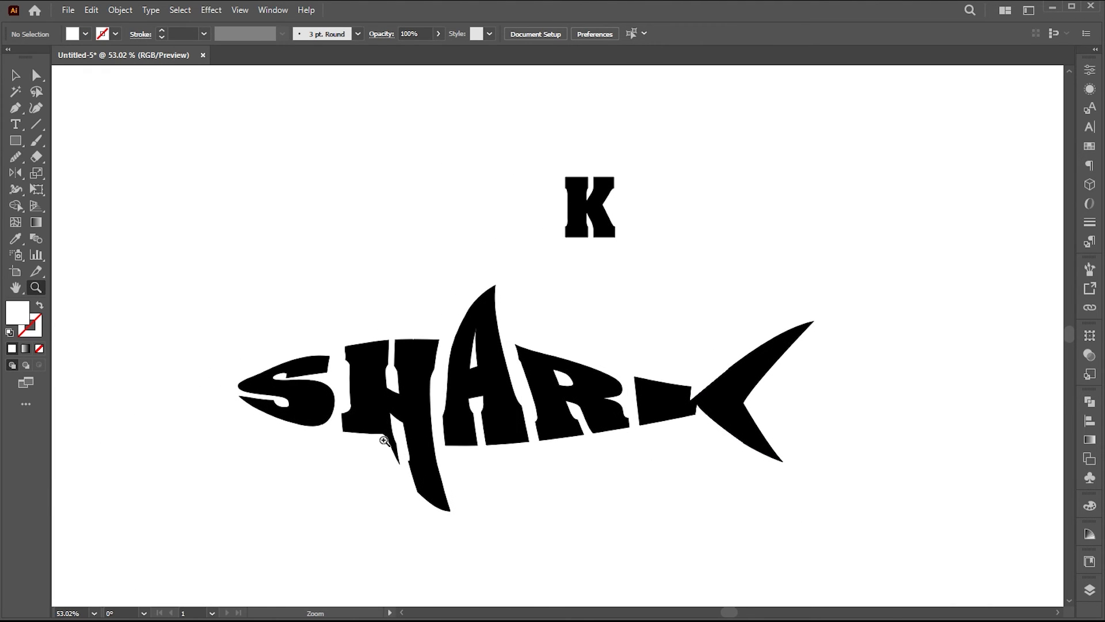
drag(370, 444, 531, 476)
key(a)
click(494, 397)
drag(457, 376, 448, 404)
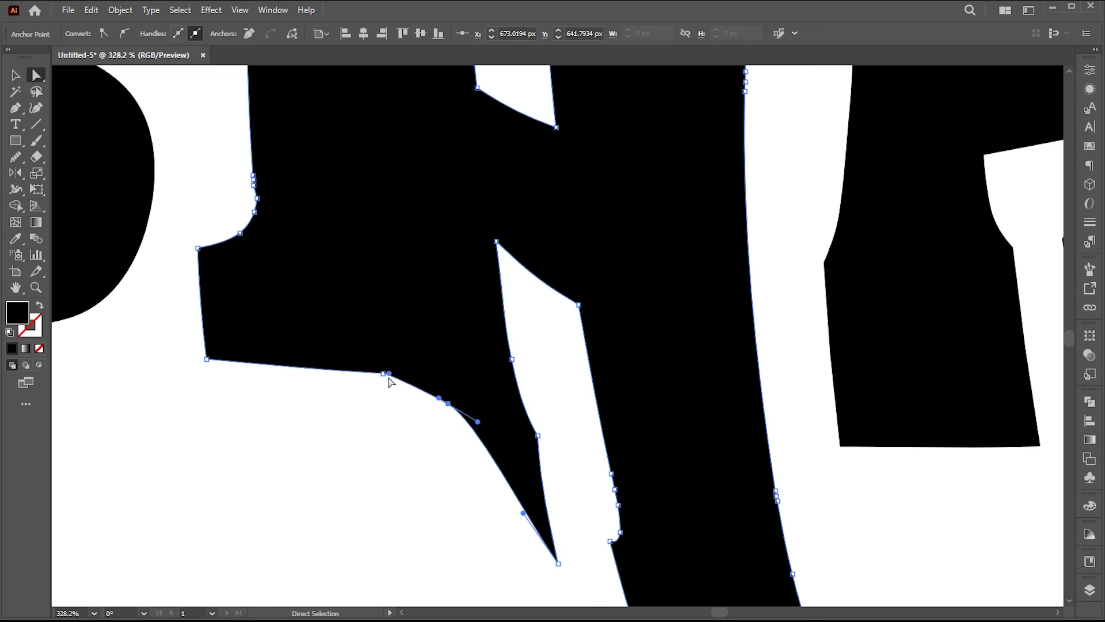
Remove the extra anchor on the H's bottom edge and bend the edge into a smooth arch with its handle.
click(384, 374)
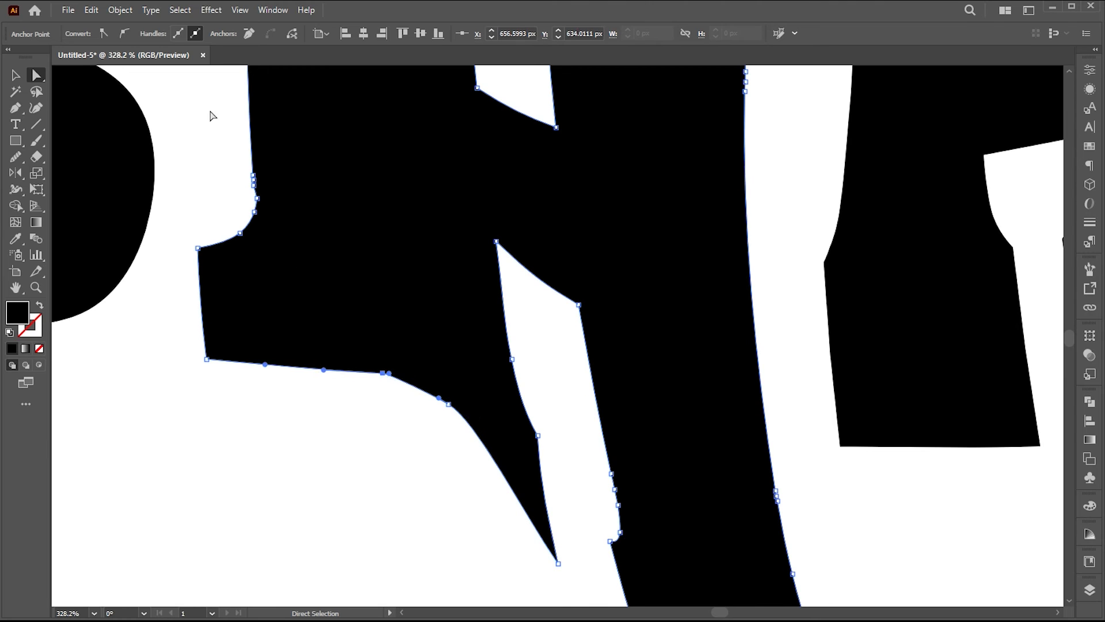
click(249, 36)
drag(266, 369, 338, 352)
Adjust the handle of the anchor on the inner edge of the H's front leg and deselect the letter.
click(537, 435)
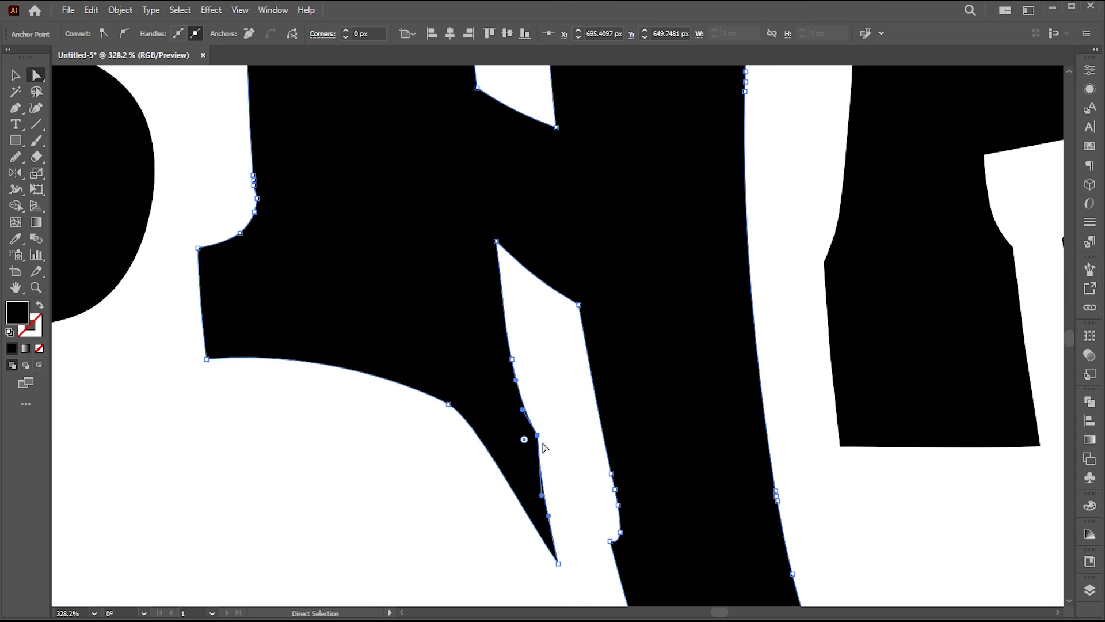
drag(539, 494, 499, 437)
click(574, 517)
Reshape the bottom edge of the H's long rear fin by pulling the handle at its tip upward.
key(z)
drag(601, 565, 568, 452)
key(a)
click(586, 475)
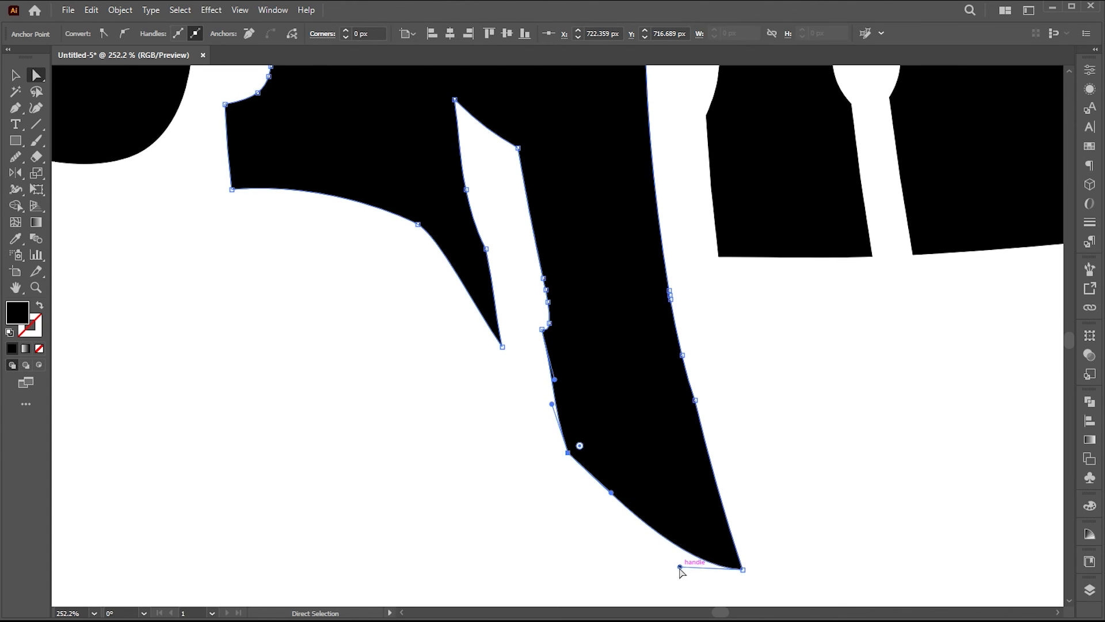
drag(680, 567, 672, 522)
click(632, 555)
Delete the unused letter K above the shark.
key(z)
drag(592, 430, 474, 493)
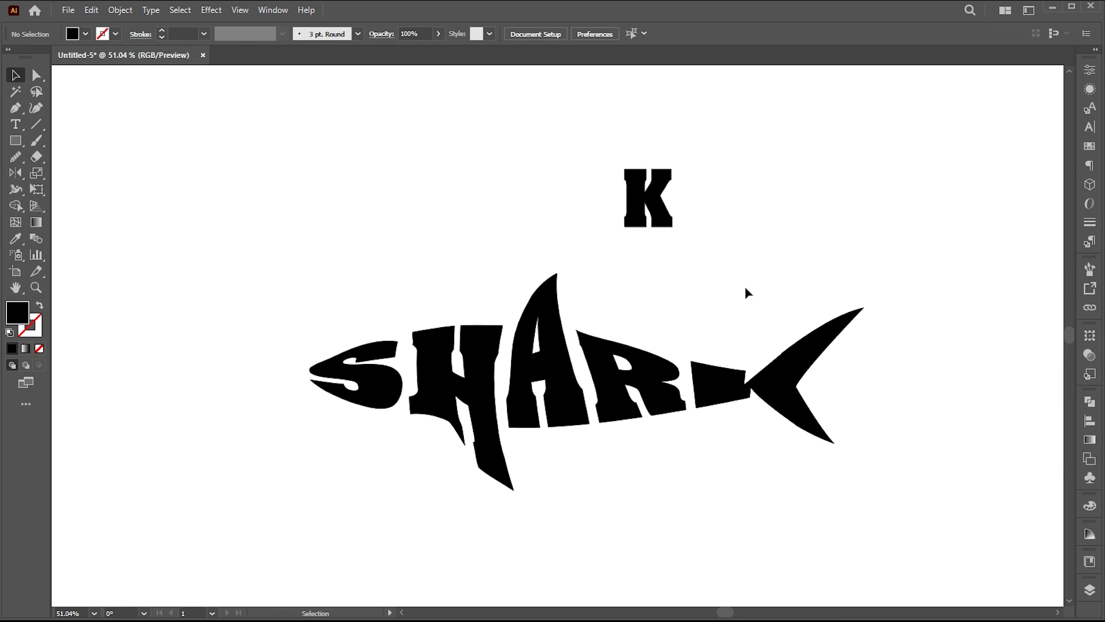
drag(742, 275, 741, 290)
drag(706, 152, 627, 275)
key(Delete)
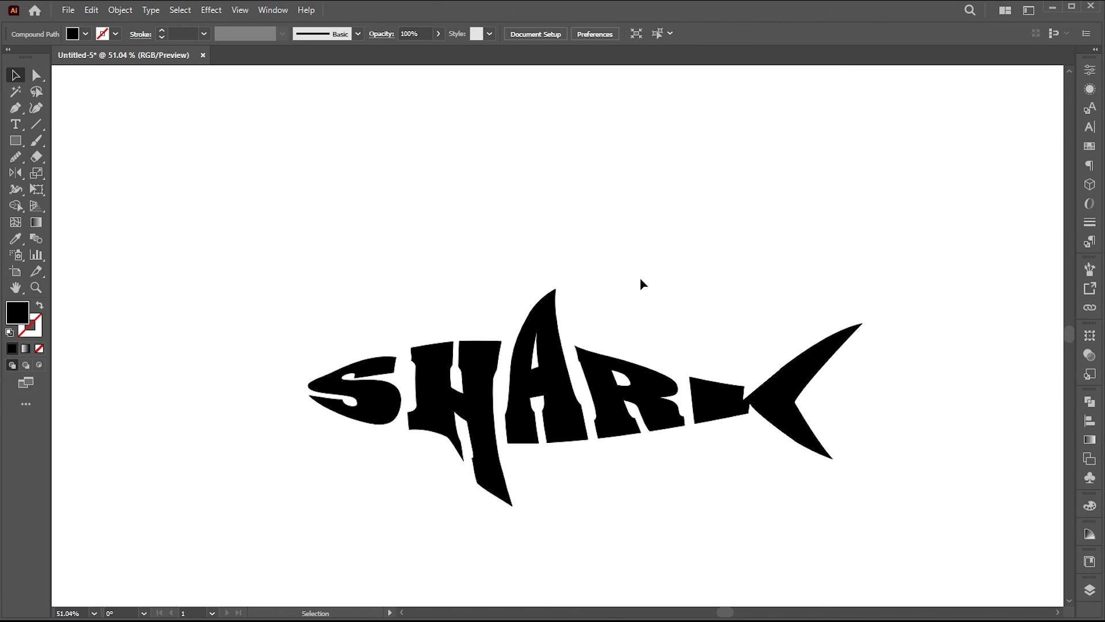
Select all the shark shapes and split them with the Pathfinder Divide operation.
scroll(794, 269, down, 1)
drag(889, 229, 341, 435)
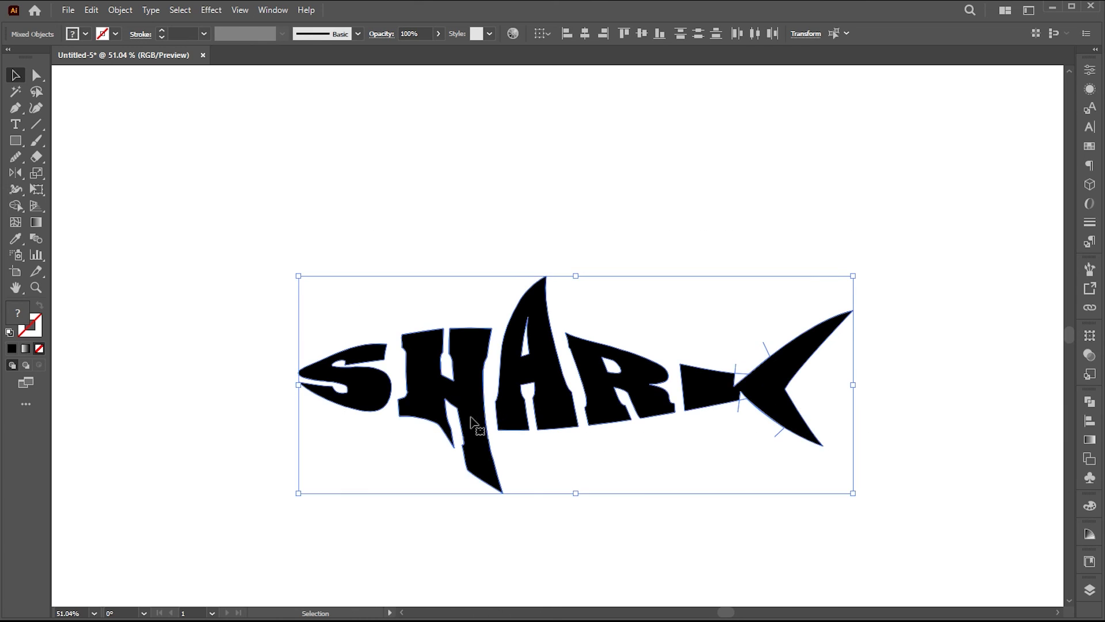
scroll(1039, 459, down, 6)
click(1090, 402)
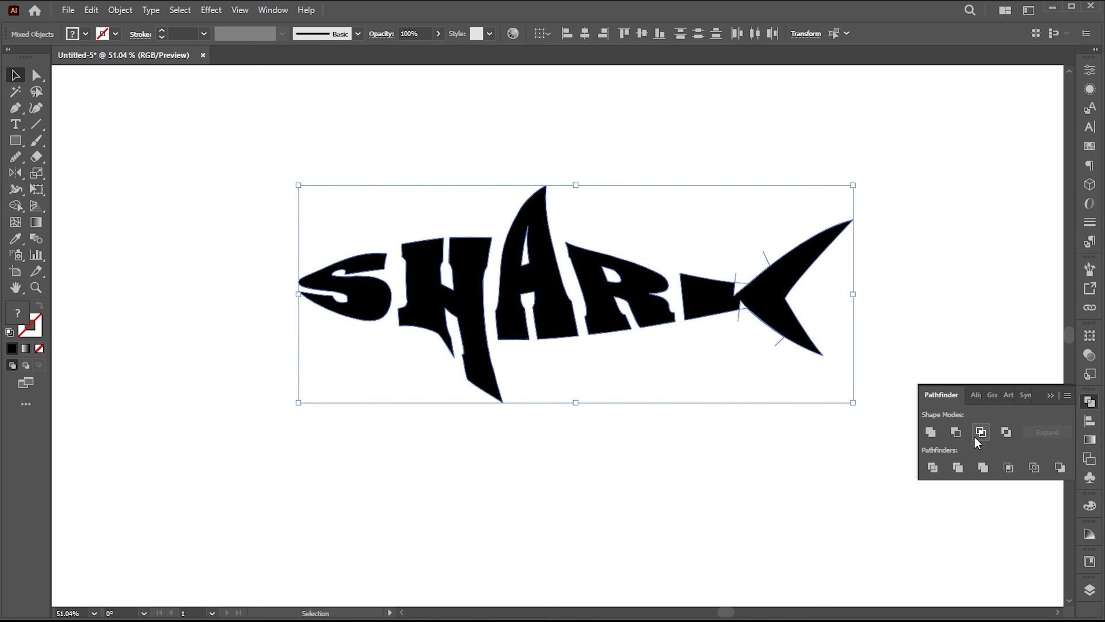
click(932, 468)
Clear the white pieces inside the divided group while keeping the black shapes, and exit isolation mode.
double_click(632, 294)
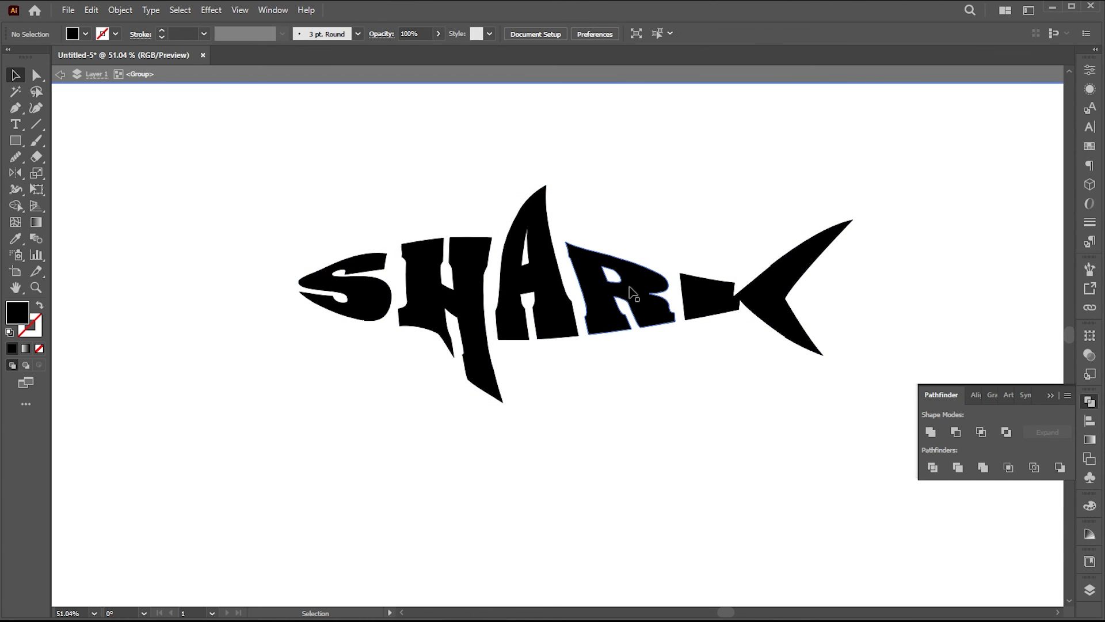
click(459, 276)
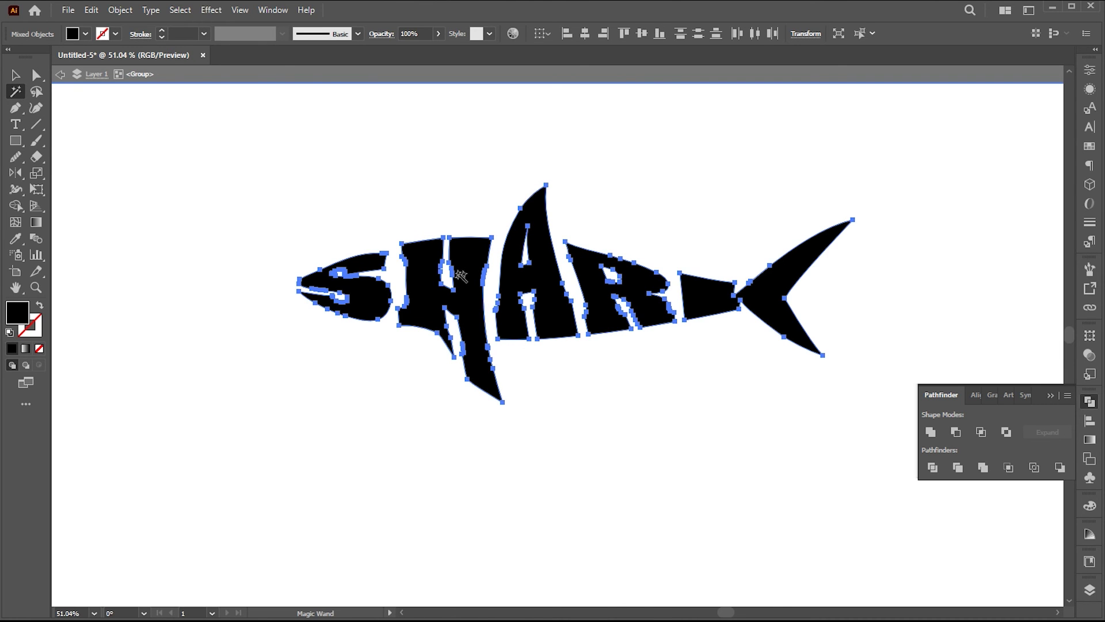
key(Delete)
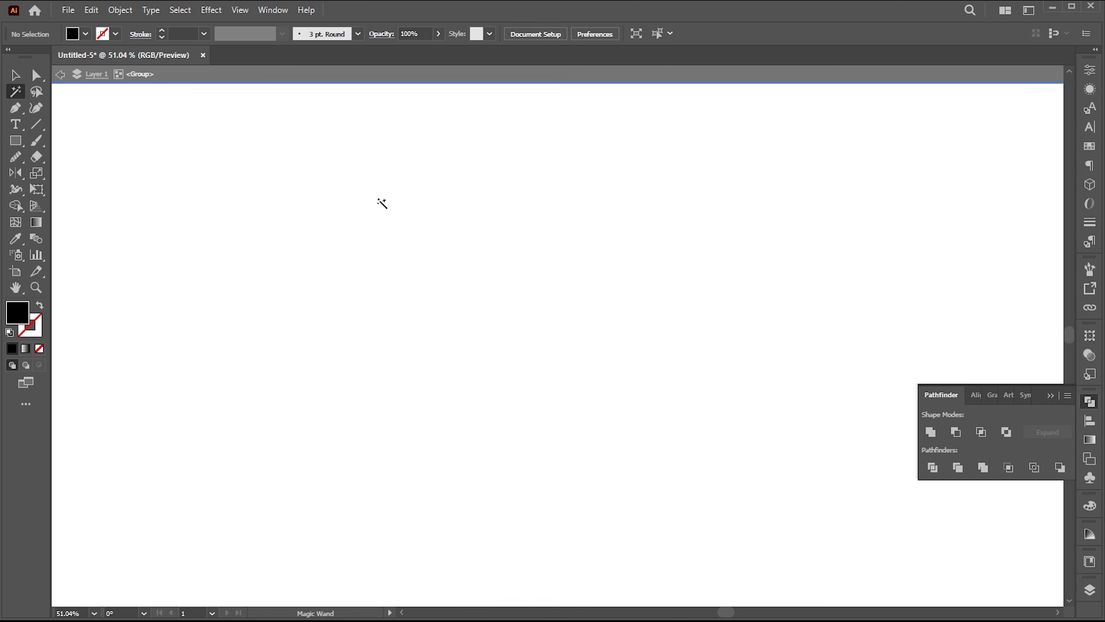
key(ctrl+a)
key(Delete)
key(ctrl+z)
key(ctrl+z)
key(v)
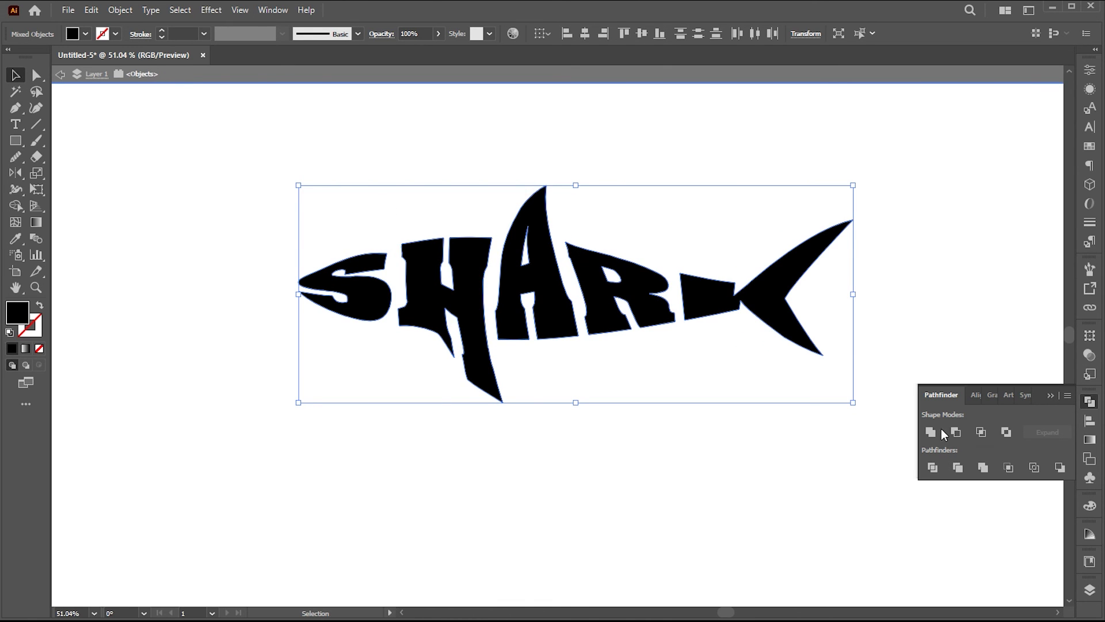
double_click(807, 491)
click(1050, 395)
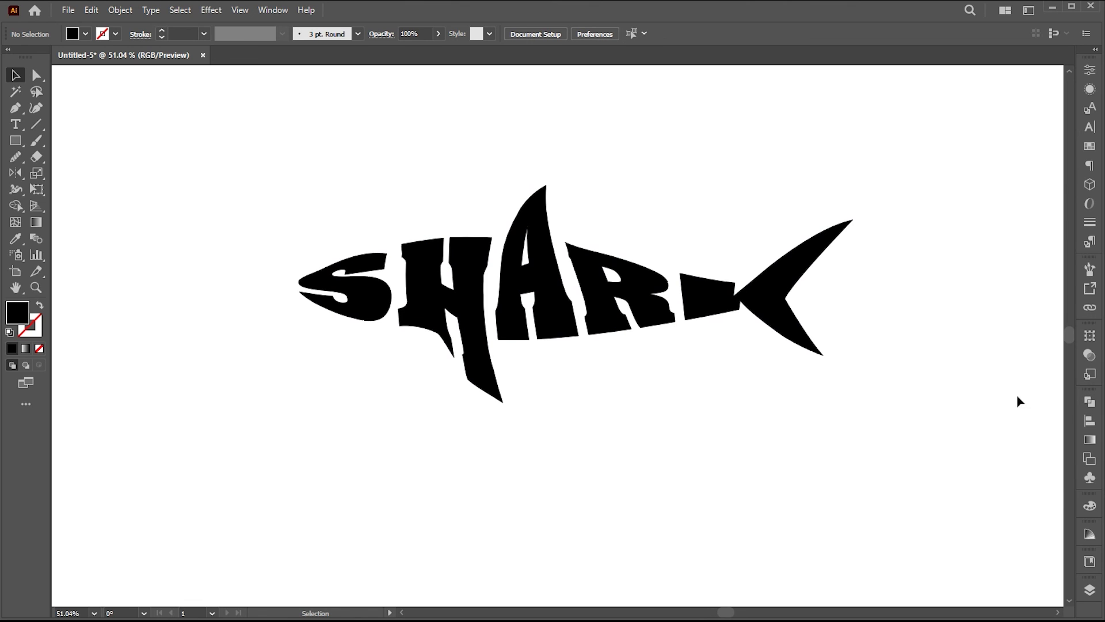
Change the fill of the grouped shark logo to a bright blue.
drag(782, 315, 772, 335)
click(779, 392)
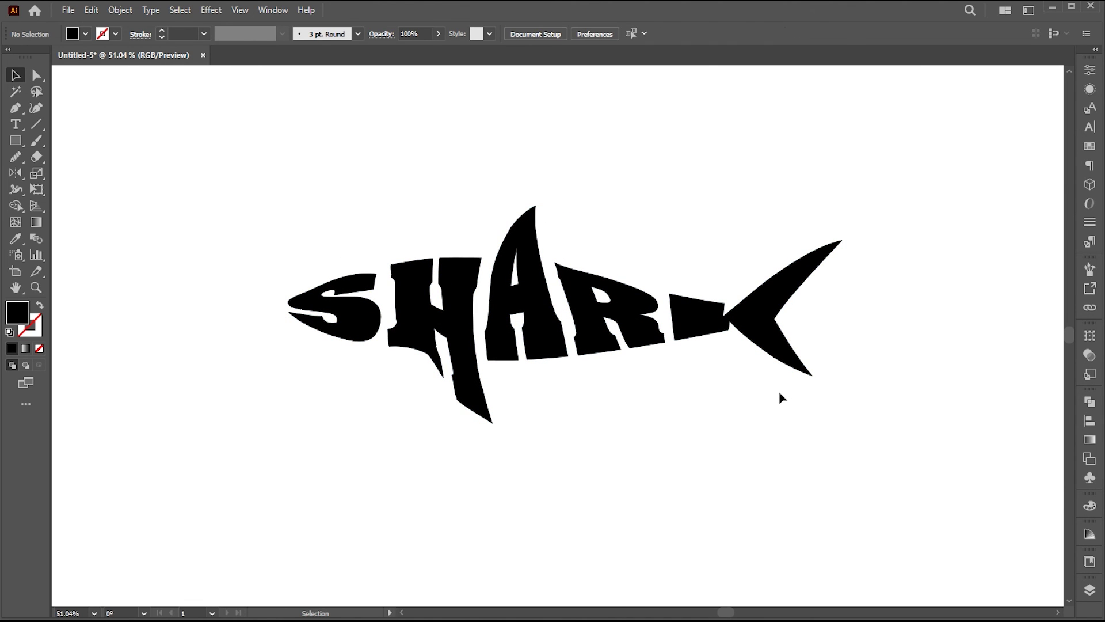
click(745, 334)
double_click(18, 312)
click(906, 176)
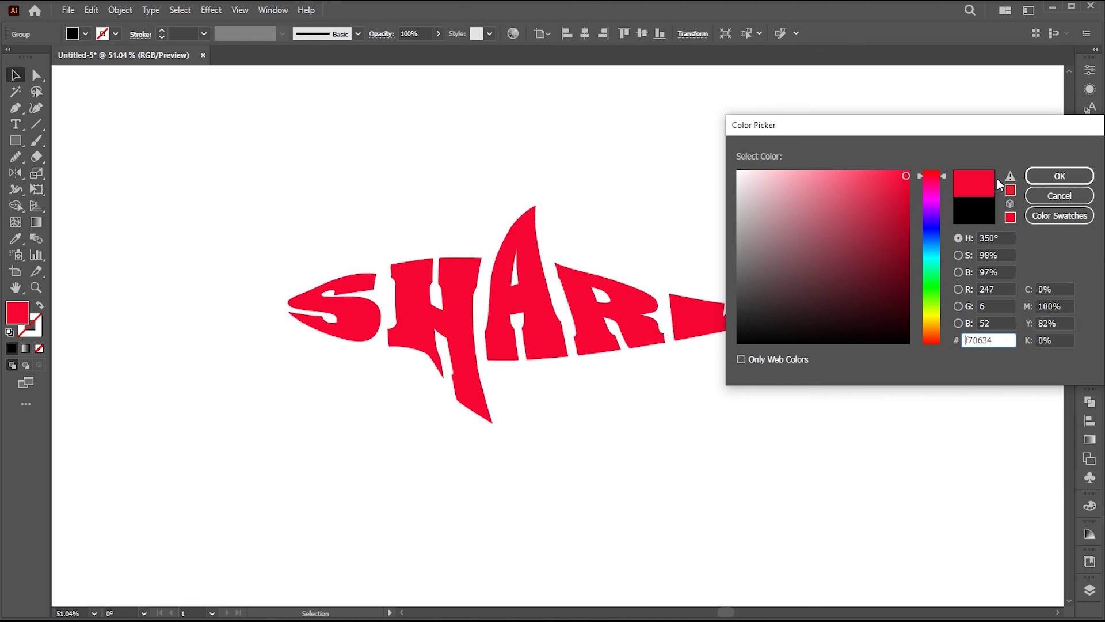
drag(945, 180, 944, 238)
click(1046, 178)
click(806, 336)
Scale the blue shark logo up proportionally and deselect it.
click(779, 328)
drag(842, 316, 914, 316)
click(965, 306)
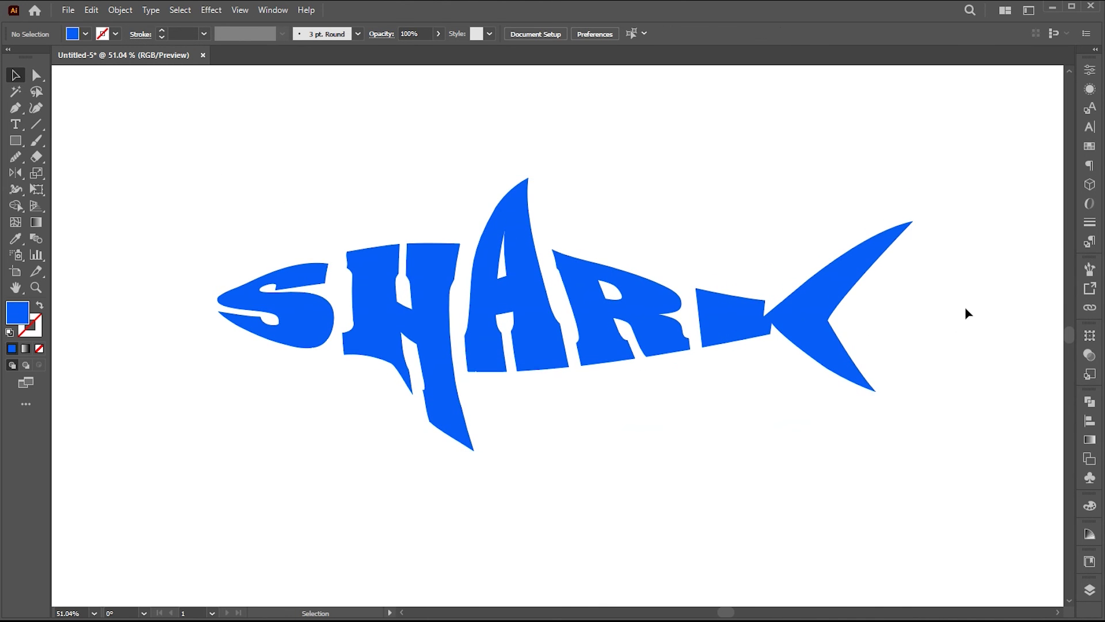
key(z)
drag(738, 383, 647, 375)
key(ctrl+a)
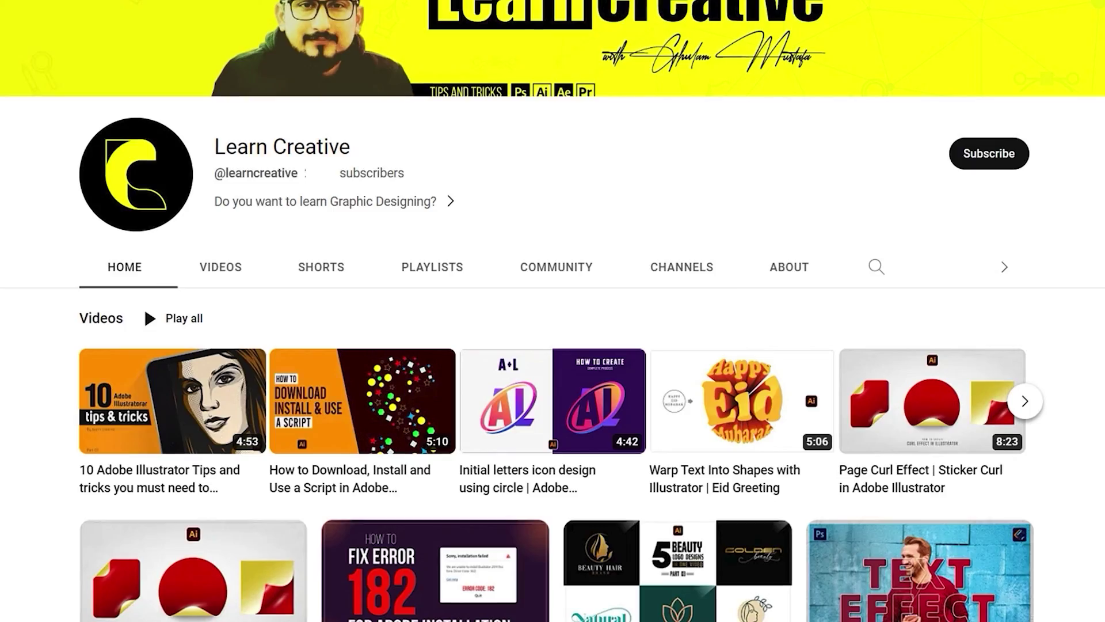